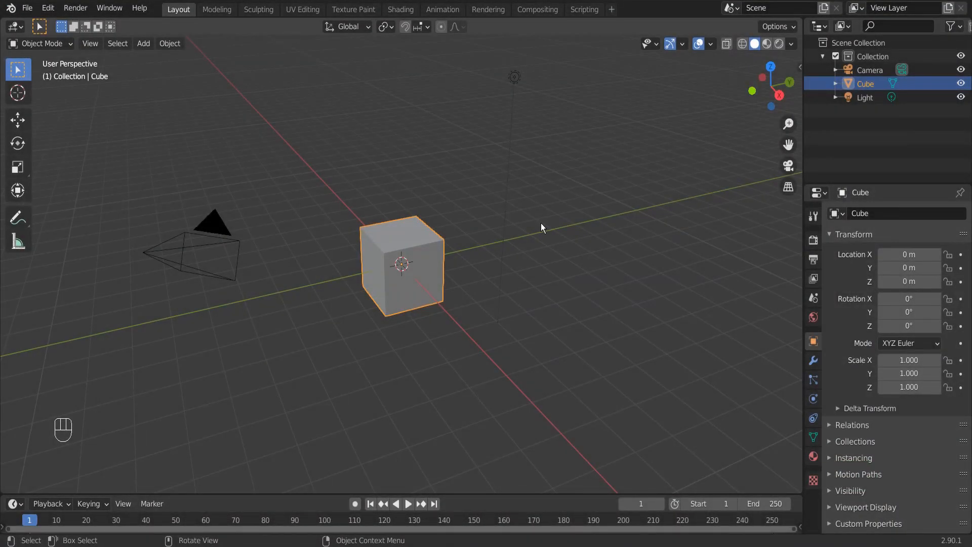
Delete all the default objects in the scene.
key("a")
key("x")
left_click(539, 223)
middle_click_drag(539, 223, 470, 226)
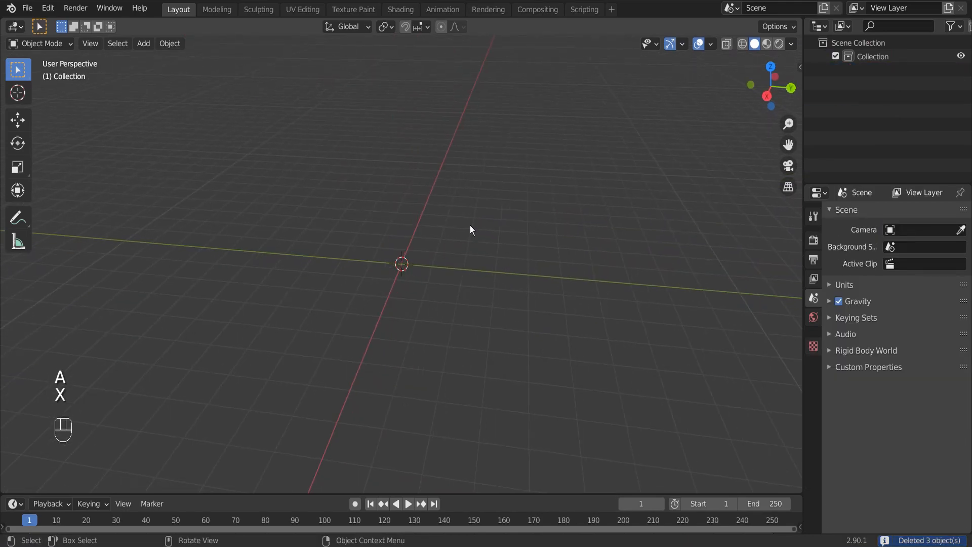
Add an ico sphere and move it about 17.4 m in the negative Y direction.
key("shift+a")
mouse_move(426, 207)
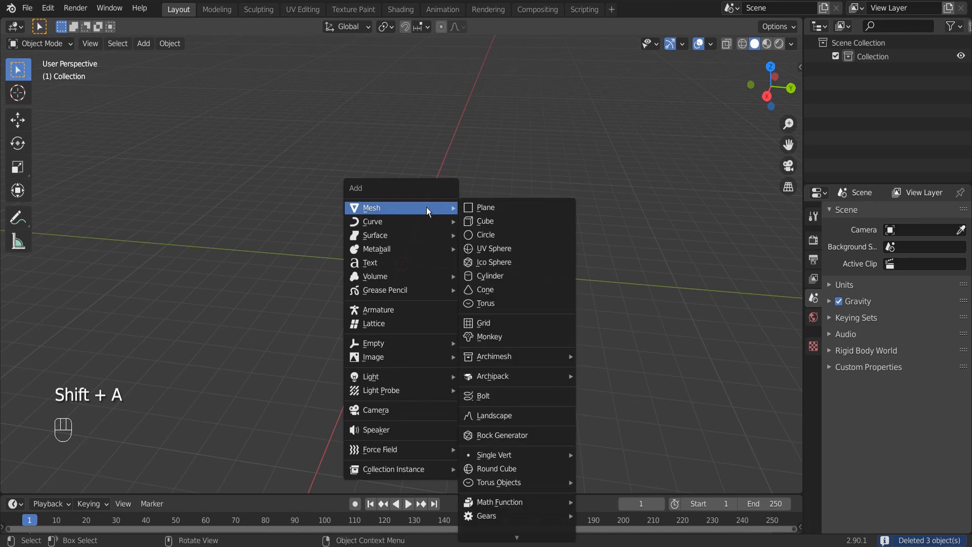
left_click(500, 262)
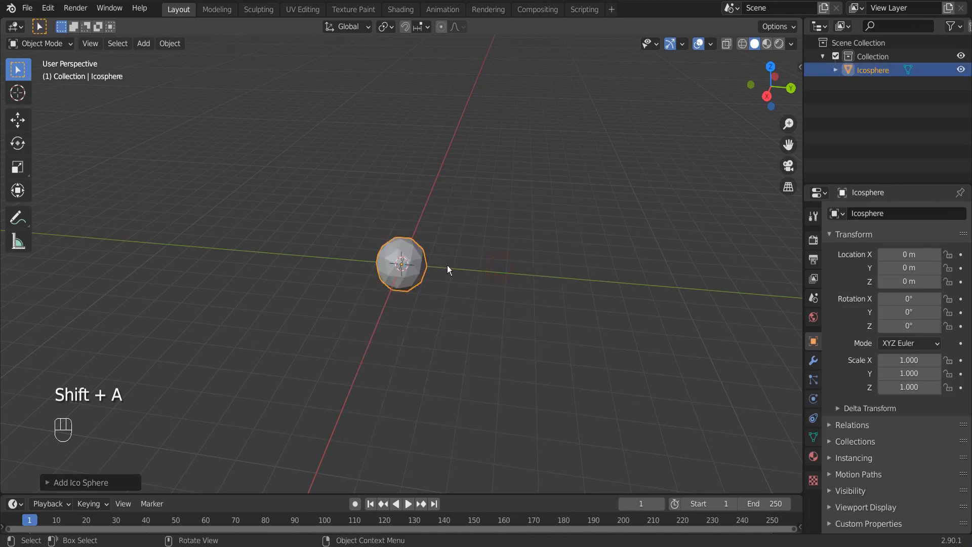
key("g")
key("y")
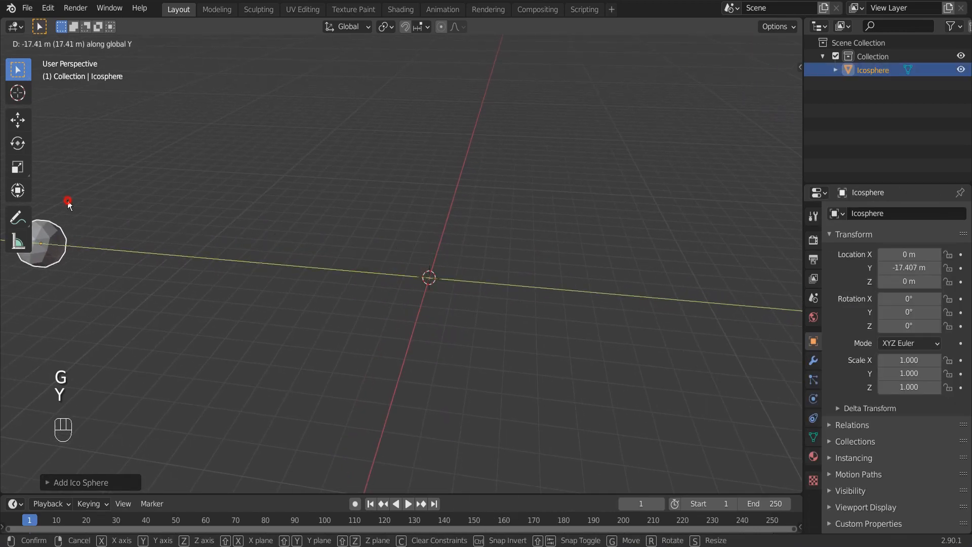
left_click(144, 235)
Add a second ico sphere at the origin with 3 subdivisions.
key("shift+a")
mouse_move(482, 230)
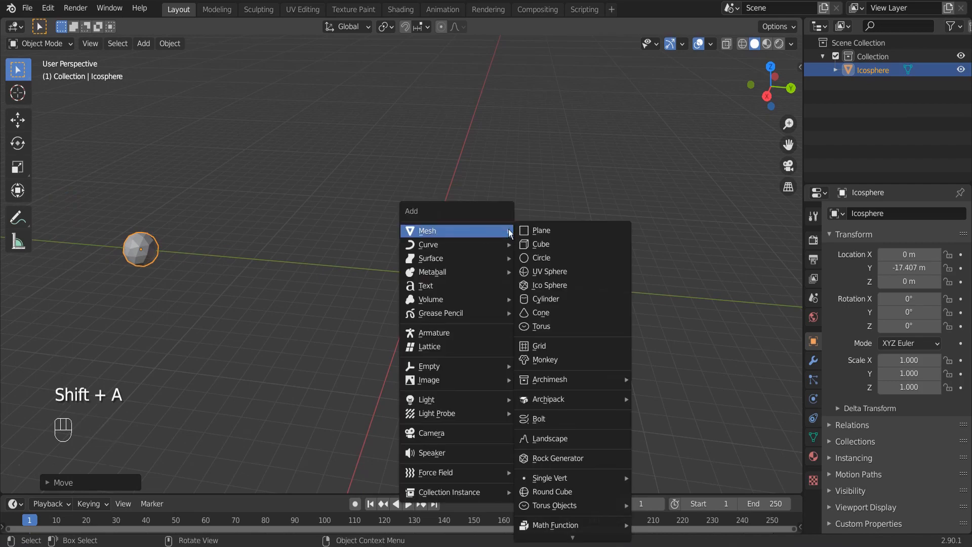
left_click(569, 285)
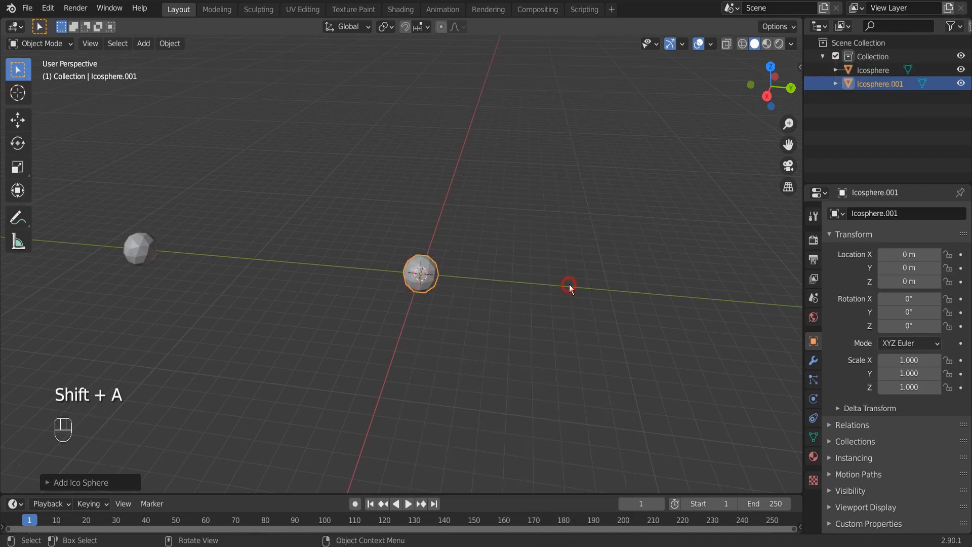
scroll(530, 241, "up", 4)
middle_click_drag(530, 242, 572, 245)
left_click(81, 482)
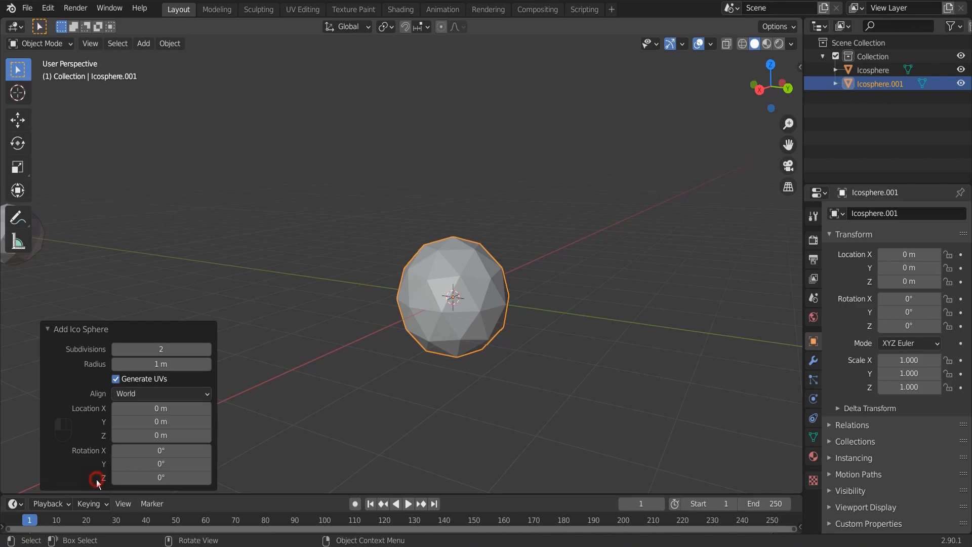
left_click(207, 349)
middle_click_drag(467, 324, 488, 341)
scroll(545, 344, "up", 2)
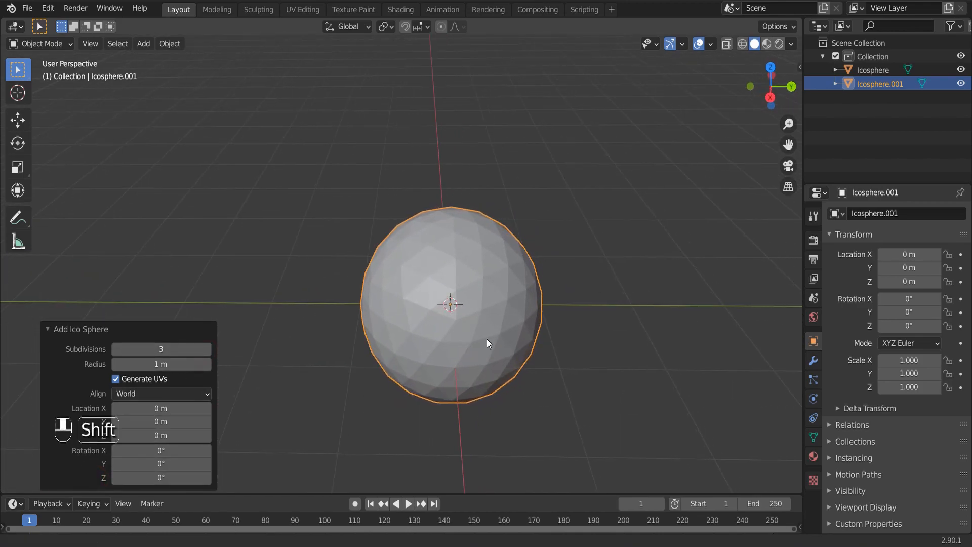
Add a particle system of type Hair to the second ico sphere.
left_click(815, 383)
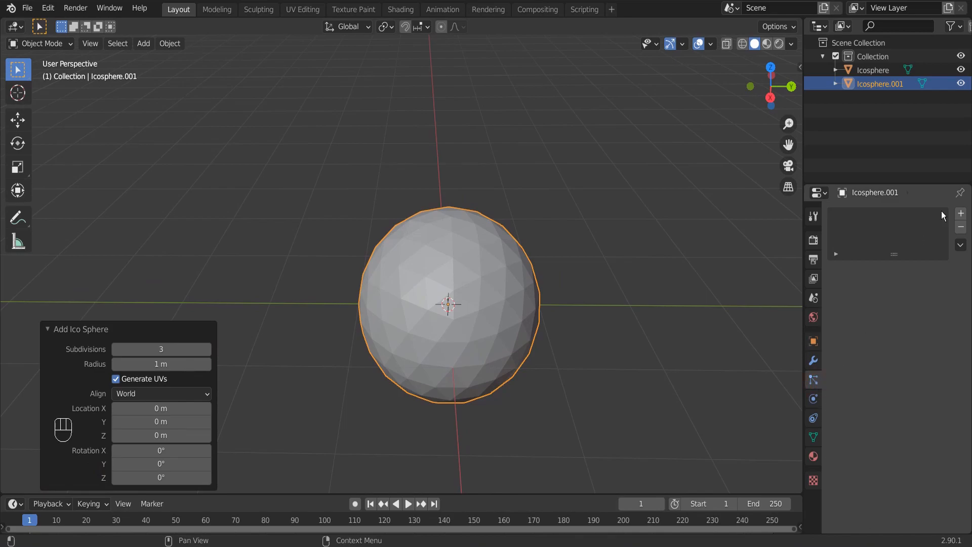
left_click(962, 215)
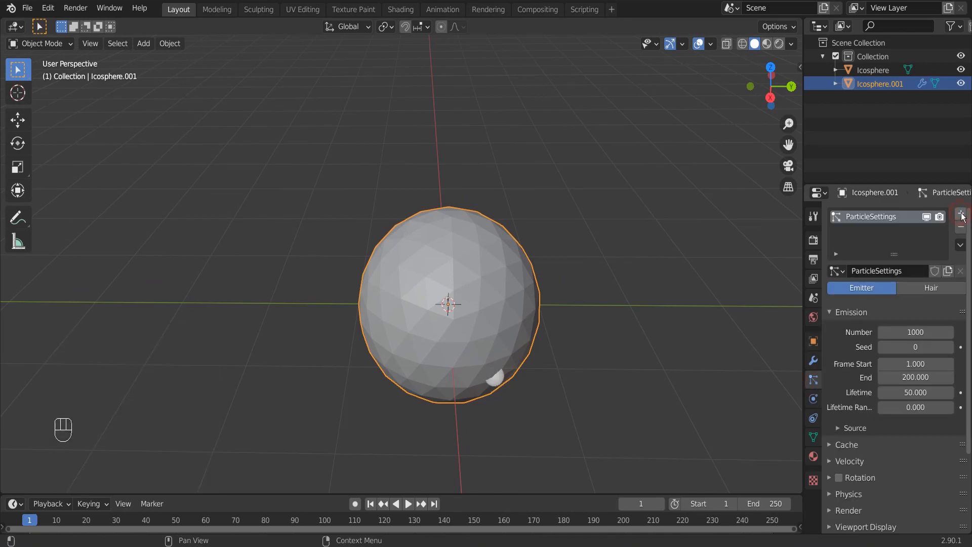
left_click(939, 289)
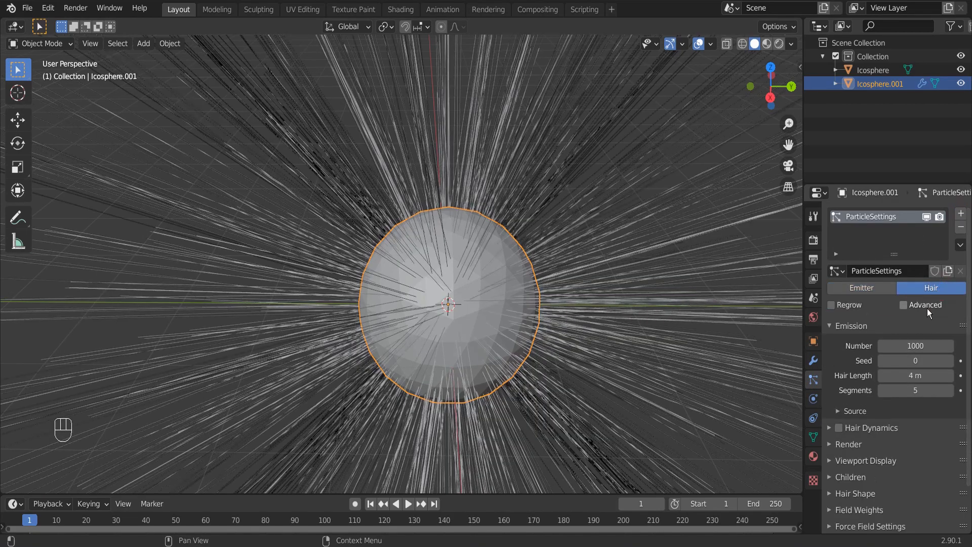
Render the hair particles as Object, using the first Icosphere as the instance object.
left_click(856, 448)
left_click(895, 464)
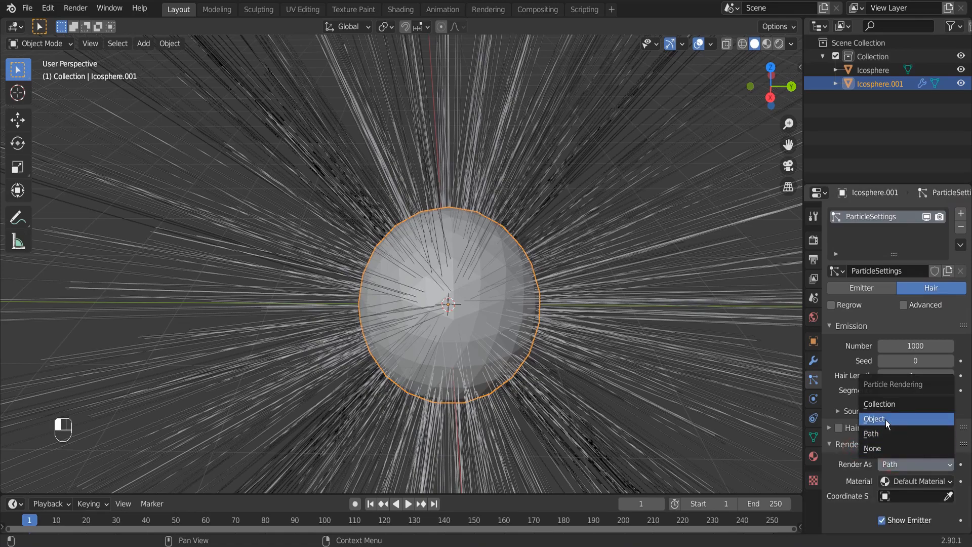
left_click(887, 420)
scroll(885, 410, "down", 5)
scroll(885, 412, "down", 3)
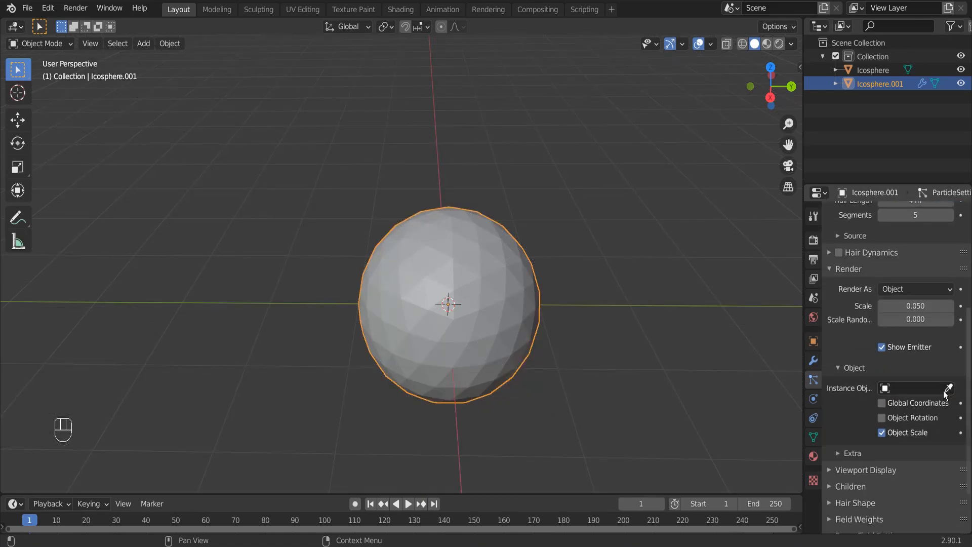
left_click(933, 389)
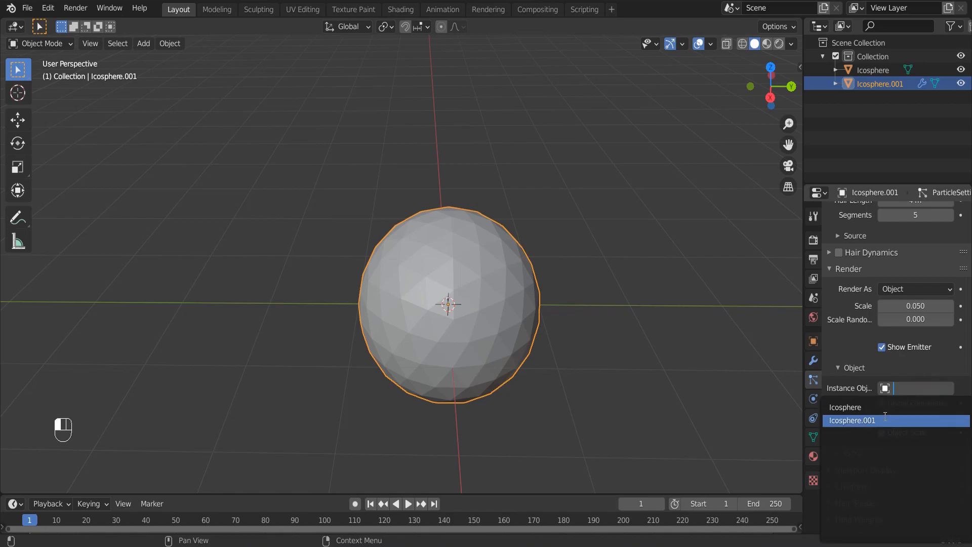
left_click(854, 405)
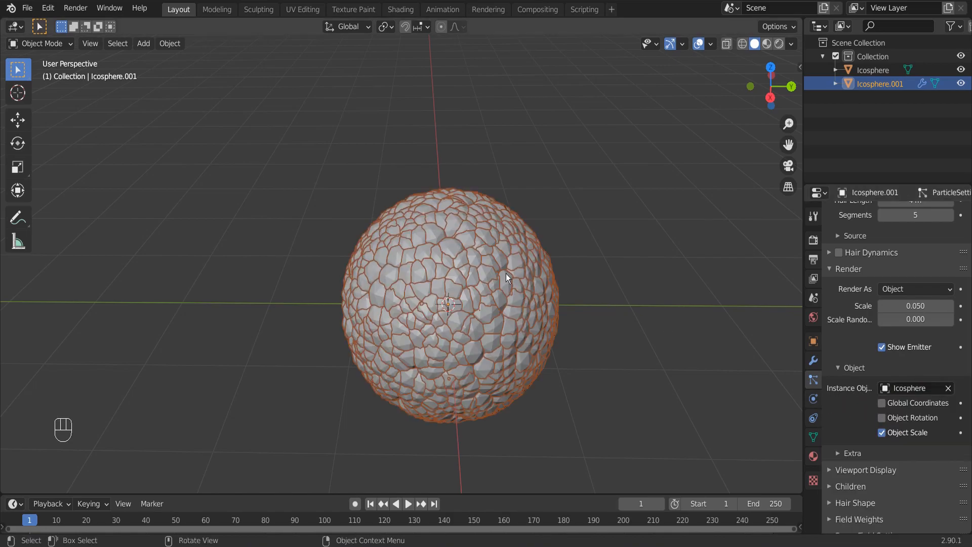
Set the particle source to emit from Vertices.
scroll(505, 273, "up", 5)
scroll(885, 278, "up", 2)
scroll(885, 278, "up", 4)
scroll(858, 367, "down", 3)
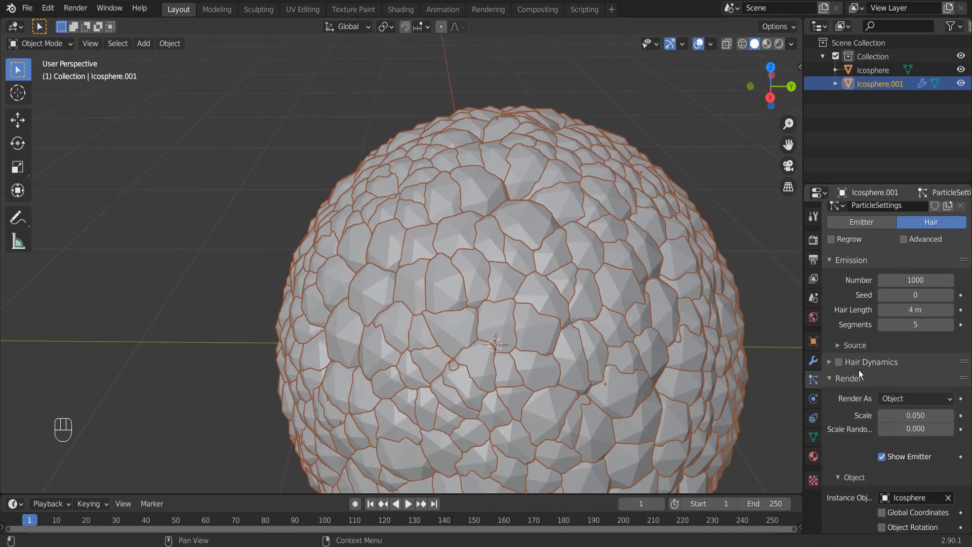
left_click(864, 301)
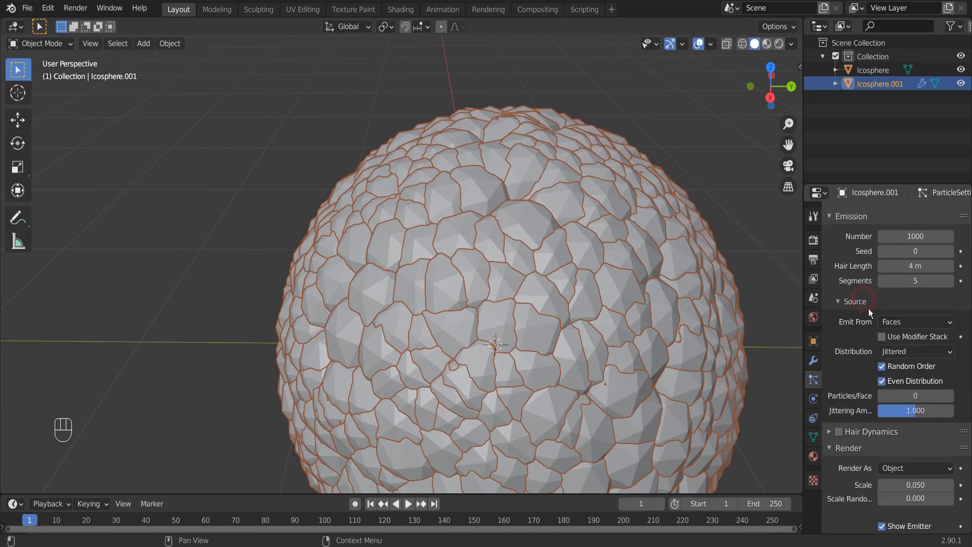
left_click(890, 320)
left_click(893, 338)
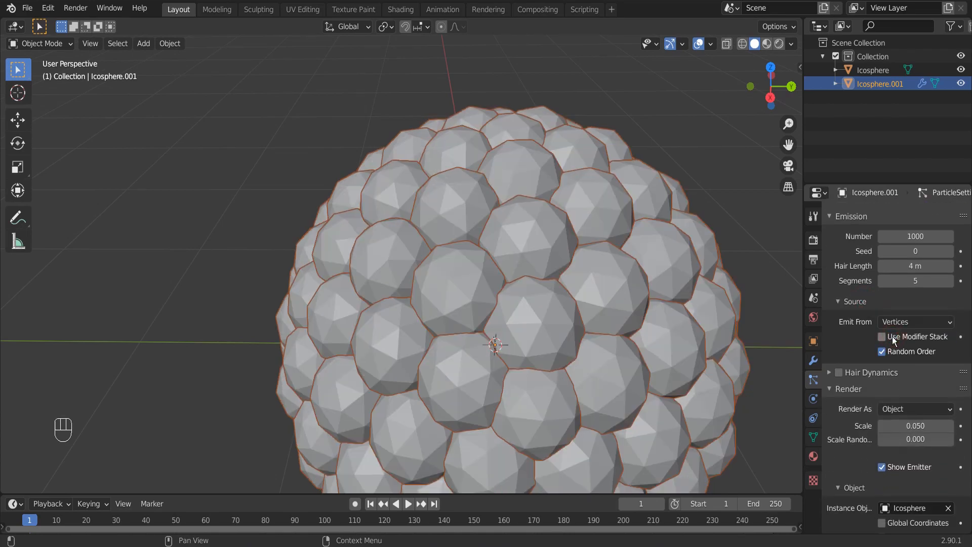
middle_click_drag(789, 268, 767, 304)
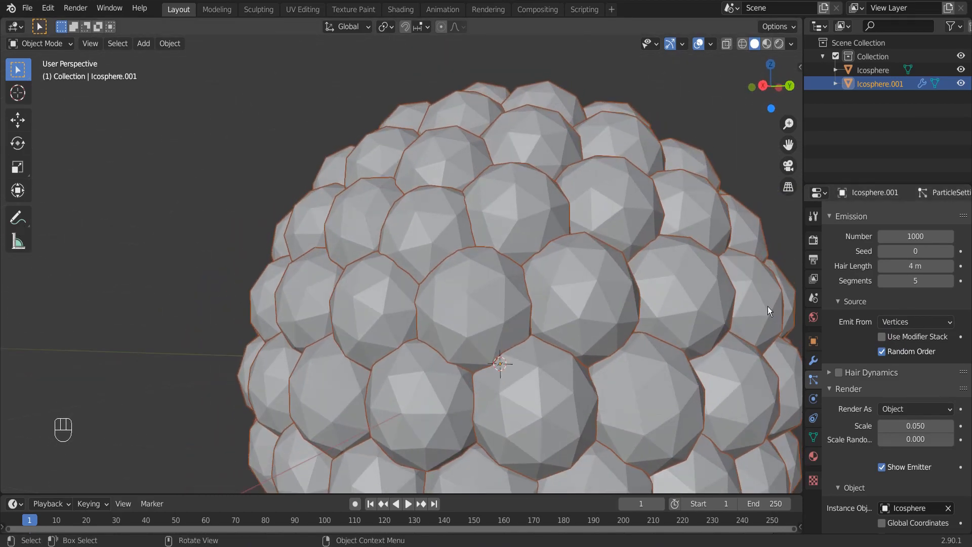
Reduce the particle render scale to 0.040.
left_click_drag(915, 425, 900, 425, "shift")
scroll(513, 366, "down", 7)
middle_click_drag(636, 420, 658, 471)
left_click_drag(912, 425, 921, 425, "shift")
scroll(759, 420, "up", 5)
left_click(930, 425)
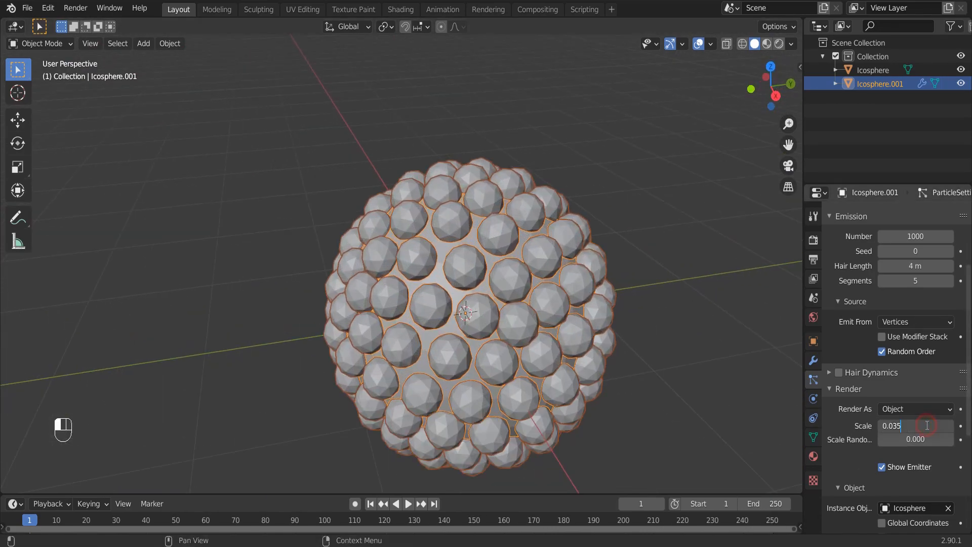
key("Return")
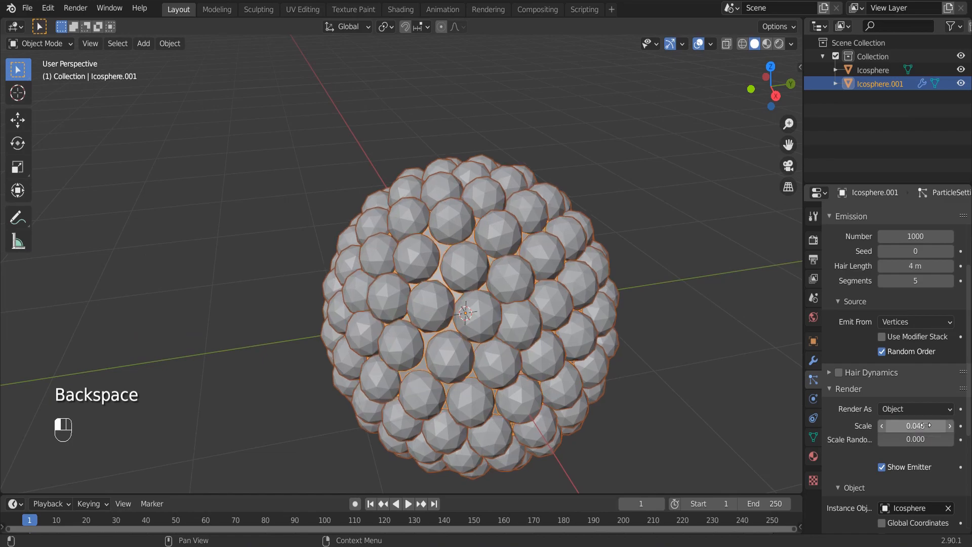
Switch the 3D viewport to Rendered shading.
mouse_move(458, 298)
middle_mouse_down()
mouse_move(420, 292)
mouse_move(497, 347)
mouse_move(523, 353)
mouse_move(503, 353)
mouse_move(548, 337)
mouse_move(524, 330)
mouse_move(640, 218)
middle_mouse_up()
scroll(455, 304, "up", 3)
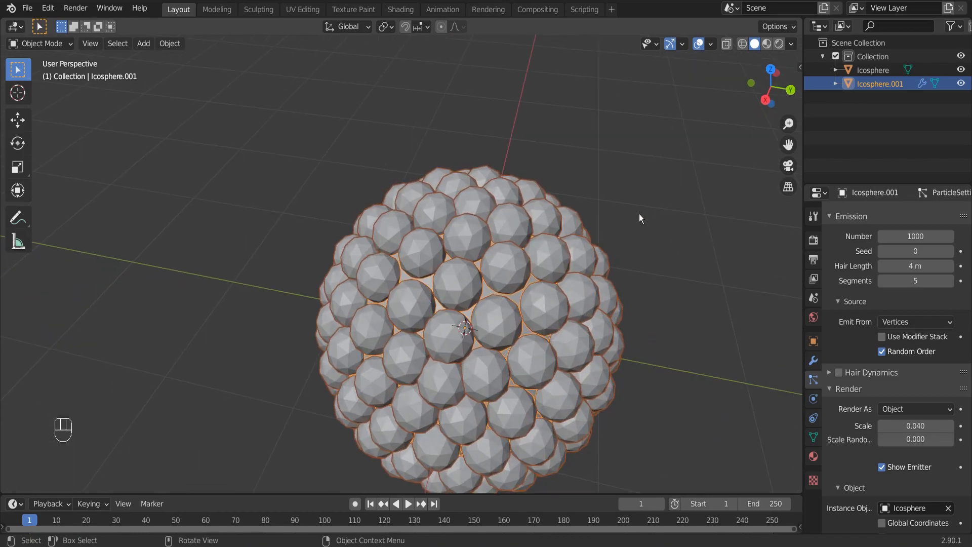
left_click(779, 44)
scroll(347, 243, "down", 6)
middle_click_drag(347, 243, 635, 236, "shift")
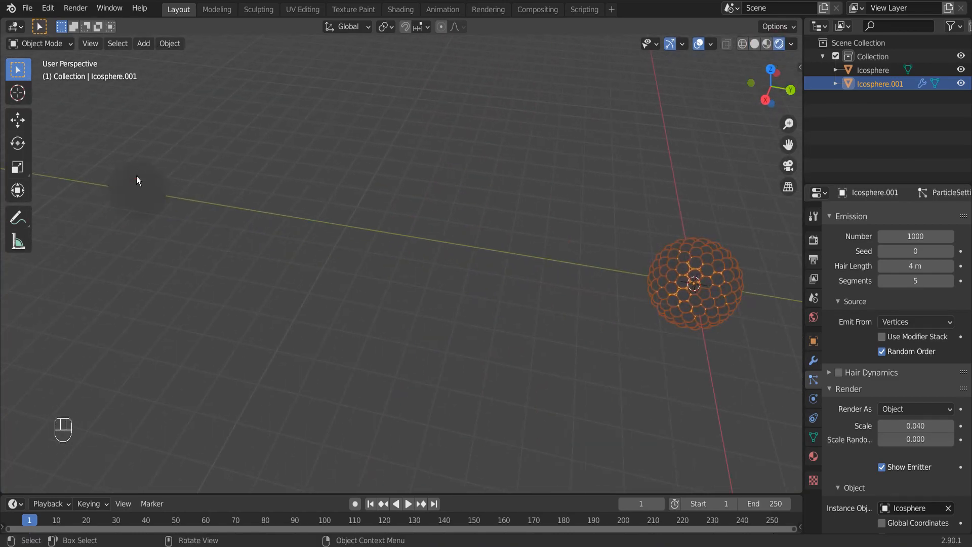
Select the first ico sphere, then enlarge the timeline area and turn it into a Shader Editor.
left_click(140, 183)
left_click_drag(602, 490, 618, 349)
left_click(15, 357)
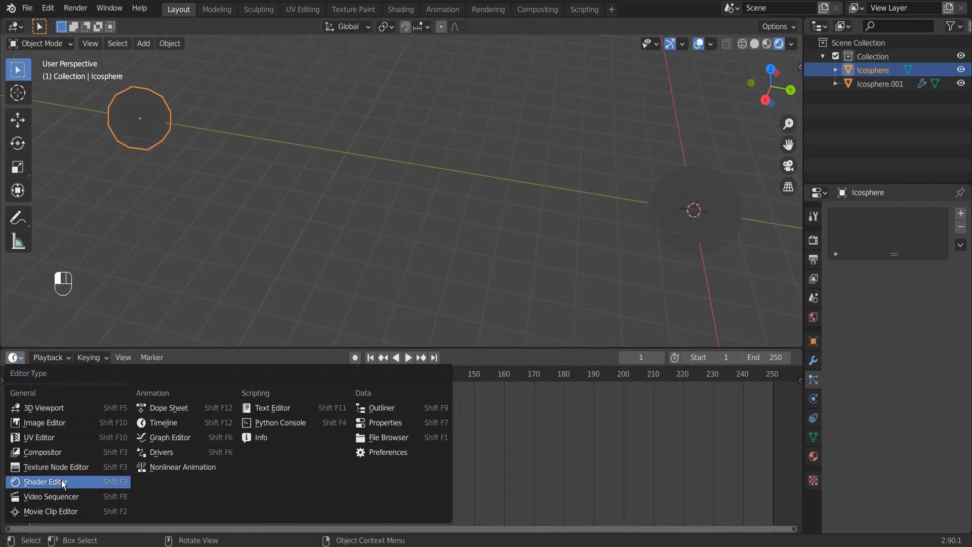
left_click(46, 482)
Move the first ico sphere about 13.9 m along Y toward the particle-covered sphere.
middle_click_drag(647, 206, 221, 197, "shift")
key("g")
key("y")
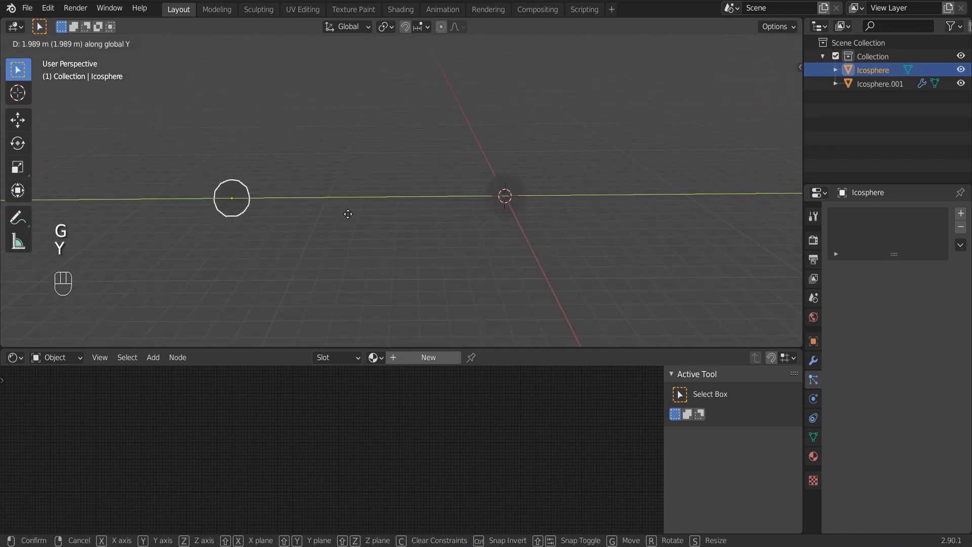
left_click(603, 189)
middle_click_drag(603, 189, 518, 190, "shift")
scroll(517, 190, "up", 2)
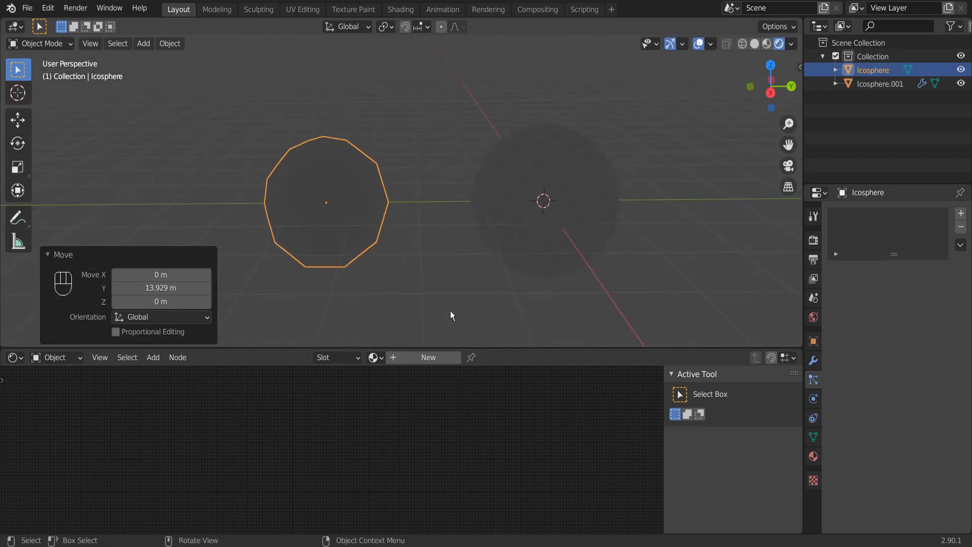
Create a new material for the first ico sphere and set the world background strength to 0.
left_click(431, 357)
scroll(345, 425, "up", 3)
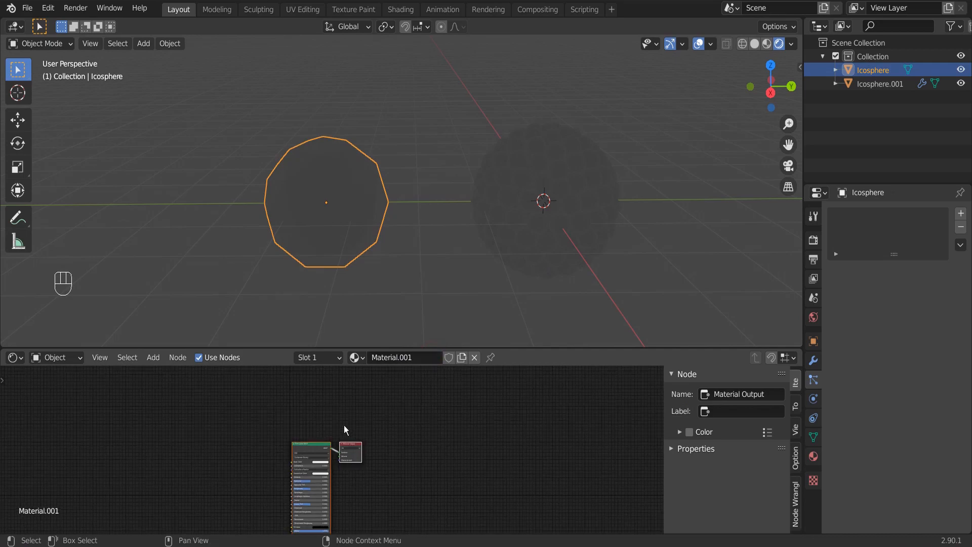
left_click(813, 317)
left_click_drag(923, 322, 865, 322)
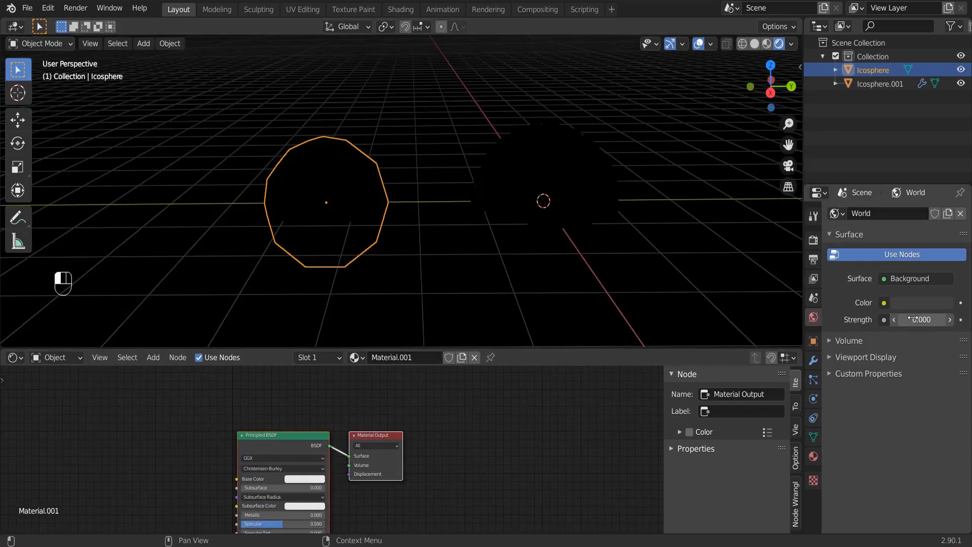
Set the Eevee render and viewport samples to 32 and enable Bloom and Screen Space Reflections.
left_click(813, 240)
left_click(938, 252)
type("32")
key("Return")
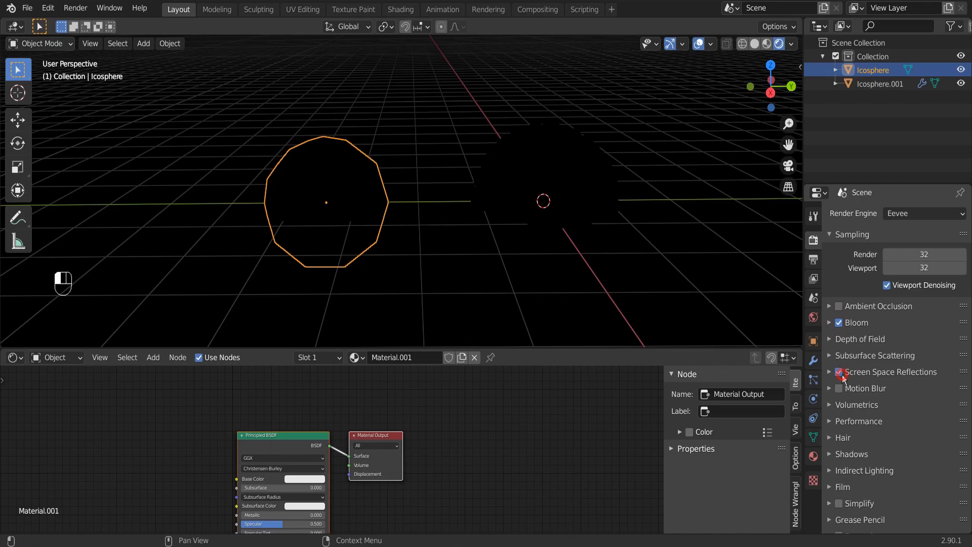
Make room in the material's node tree and insert a Mix Shader between the Principled BSDF and Material Output.
key("n")
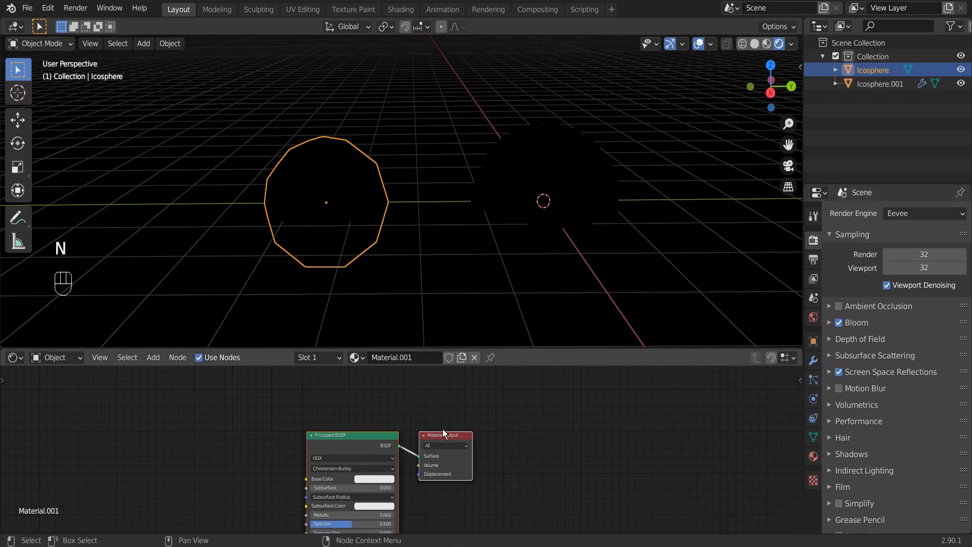
scroll(461, 437, "up", 2)
left_click_drag(510, 468, 650, 387)
middle_click_drag(426, 369, 447, 401)
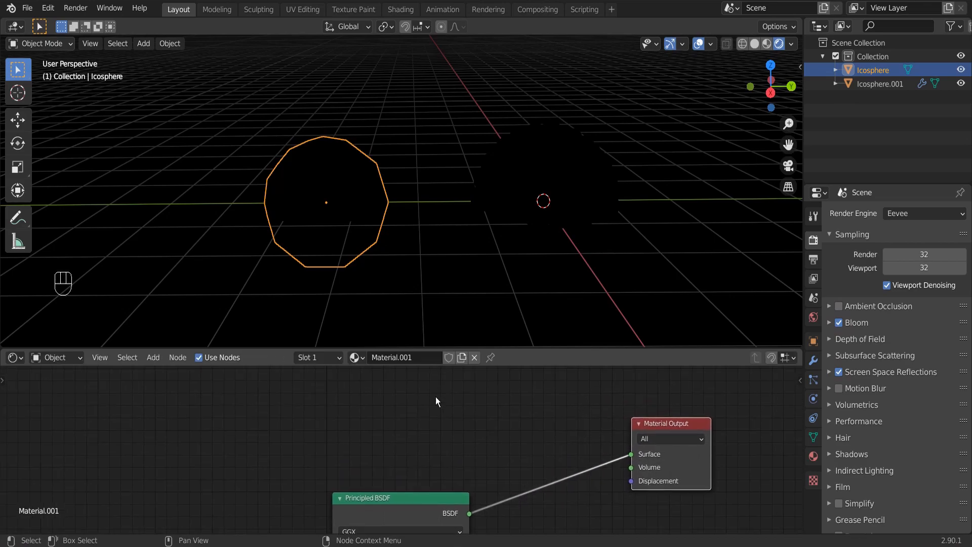
key("shift+a")
left_click(433, 390)
type("MI")
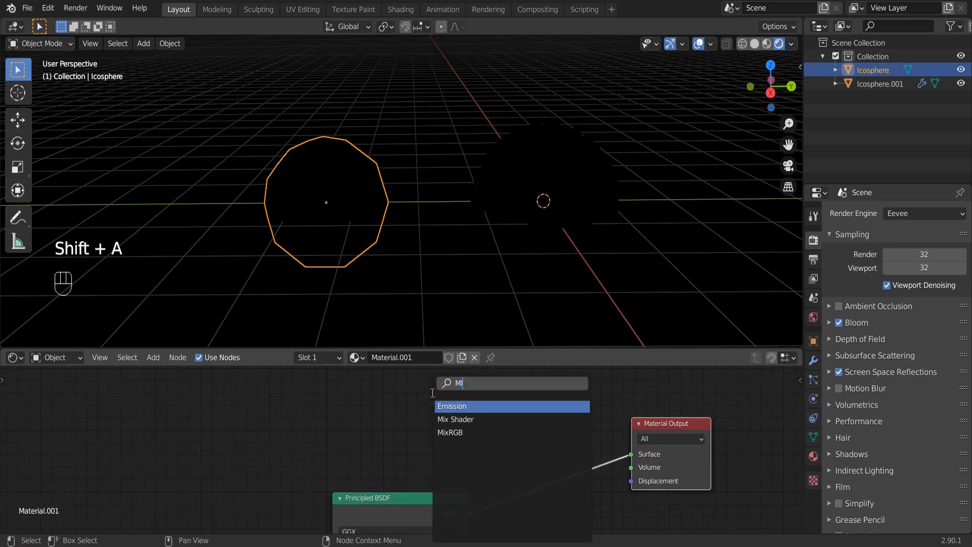
type("X")
key("Return")
left_click(583, 445)
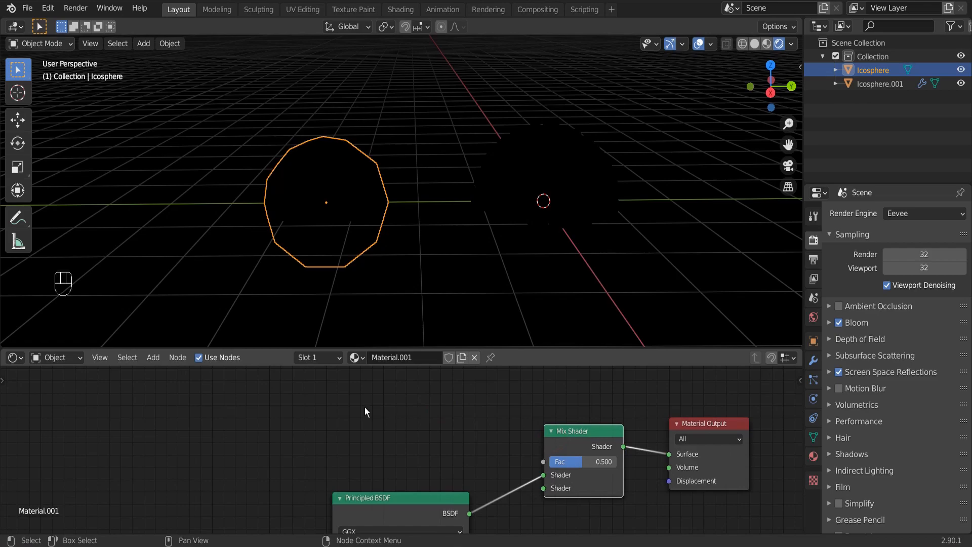
Add an Emission node connected to the Mix Shader's second shader input, and reposition the Principled BSDF node.
key("shift+a")
left_click(334, 388)
type("EMI")
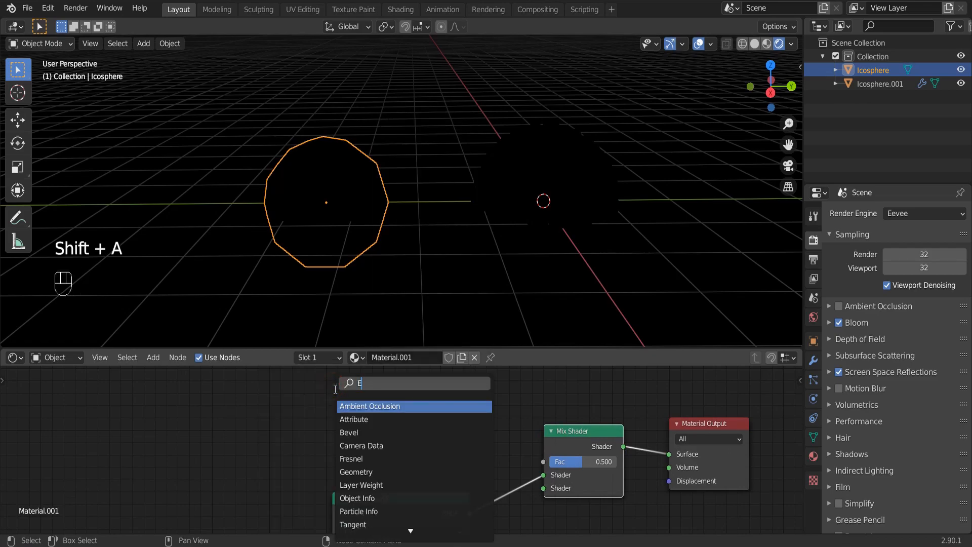
key("Return")
left_click(298, 476)
left_click_drag(309, 476, 531, 490)
left_click_drag(381, 498, 96, 425)
middle_click_drag(292, 441, 444, 425)
scroll(443, 428, "down", 2)
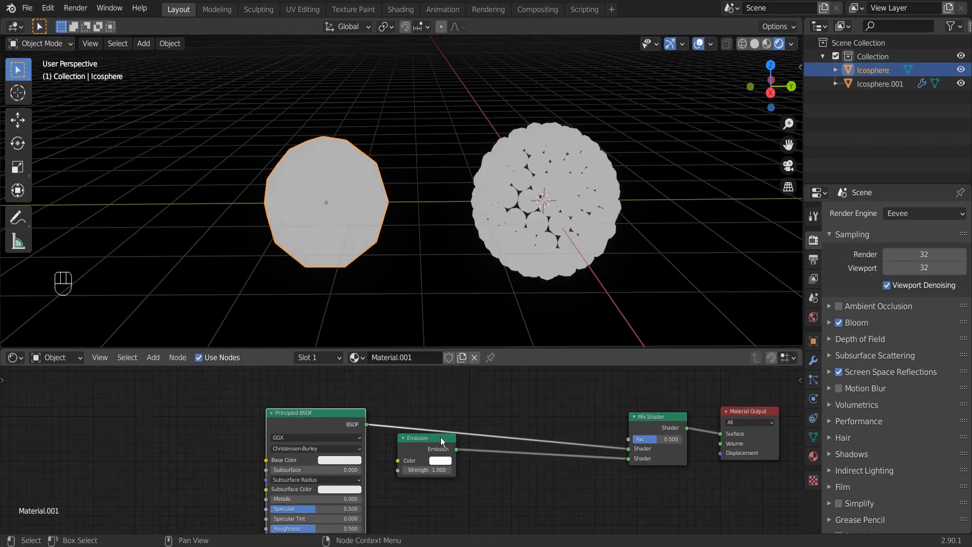
Add a Wave Texture node and connect its Fac output to the Mix Shader's Fac input.
key("shift+a")
left_click(379, 390)
type("Wave")
key("Return")
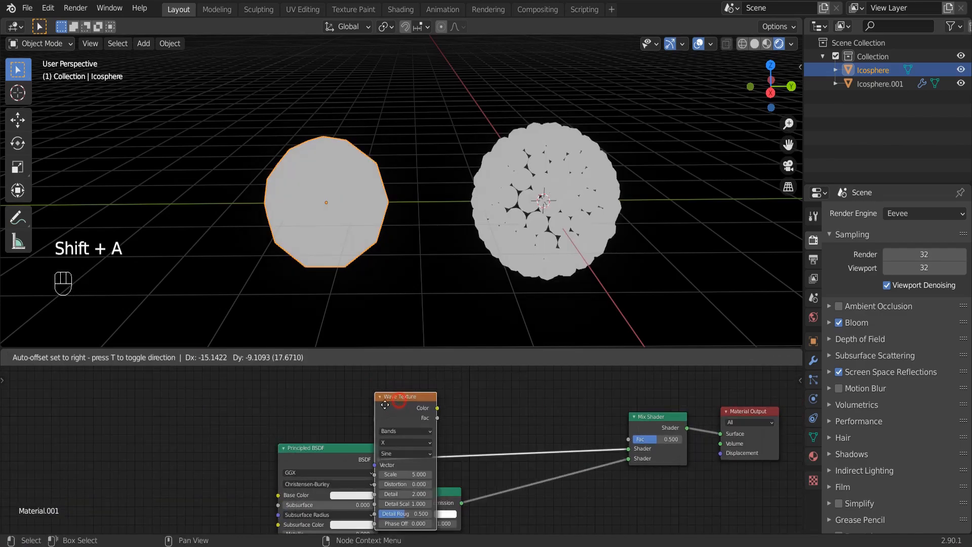
left_click(213, 395)
left_click_drag(257, 397, 628, 439)
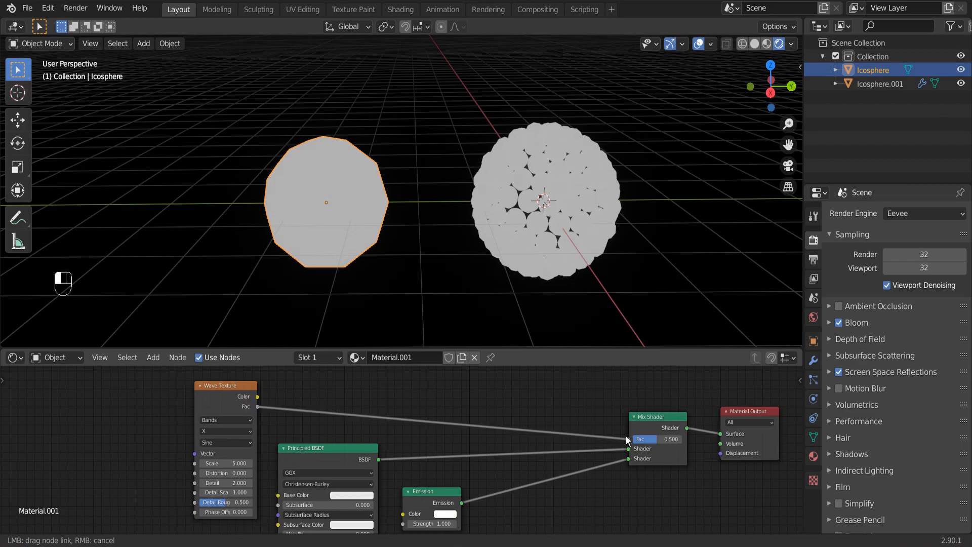
Insert a ColorRamp node on the link between the Wave Texture and the Mix Shader.
key("shift+a")
left_click(380, 390)
type("col")
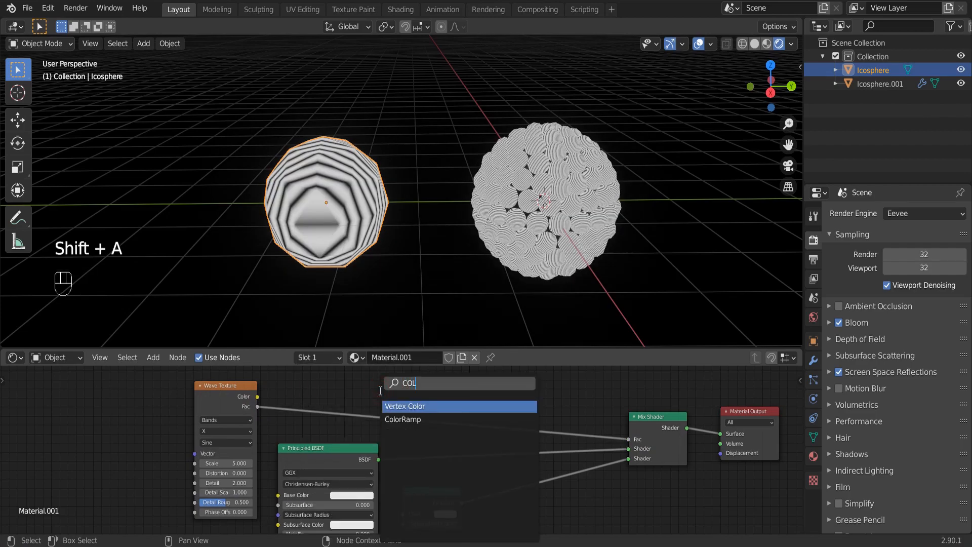
left_click(413, 415)
left_click(372, 375)
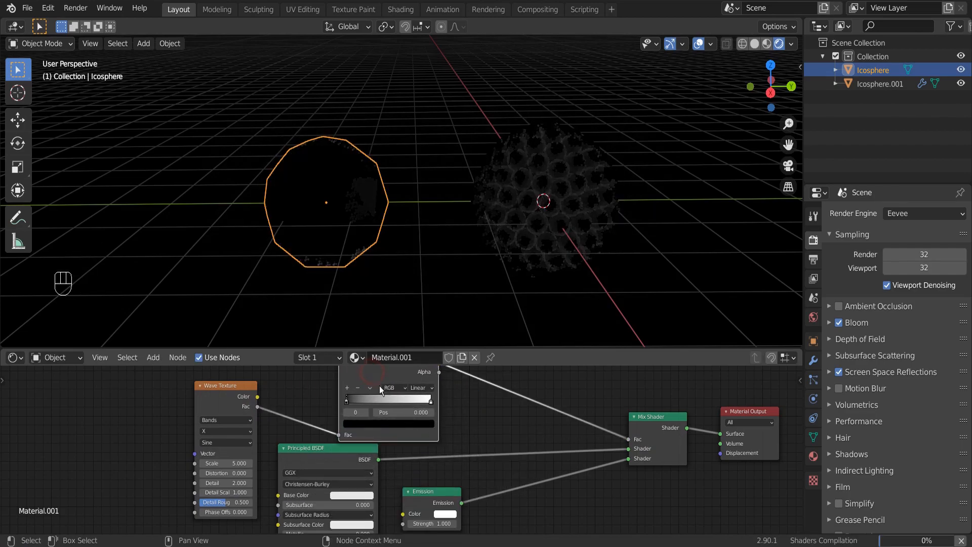
Set the ColorRamp interpolation to Constant and move its white stop to about position 0.721.
scroll(445, 428, "up", 2)
left_click(459, 422)
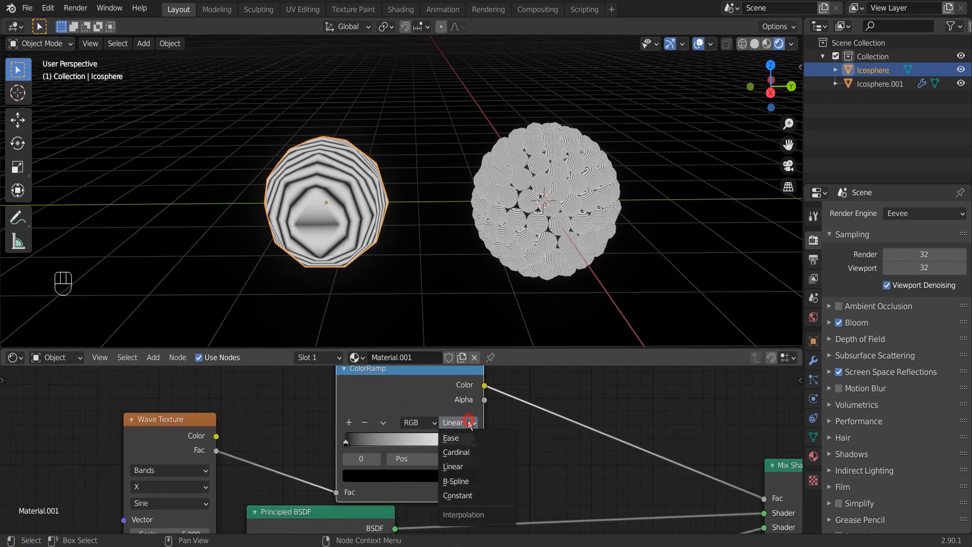
left_click(465, 499)
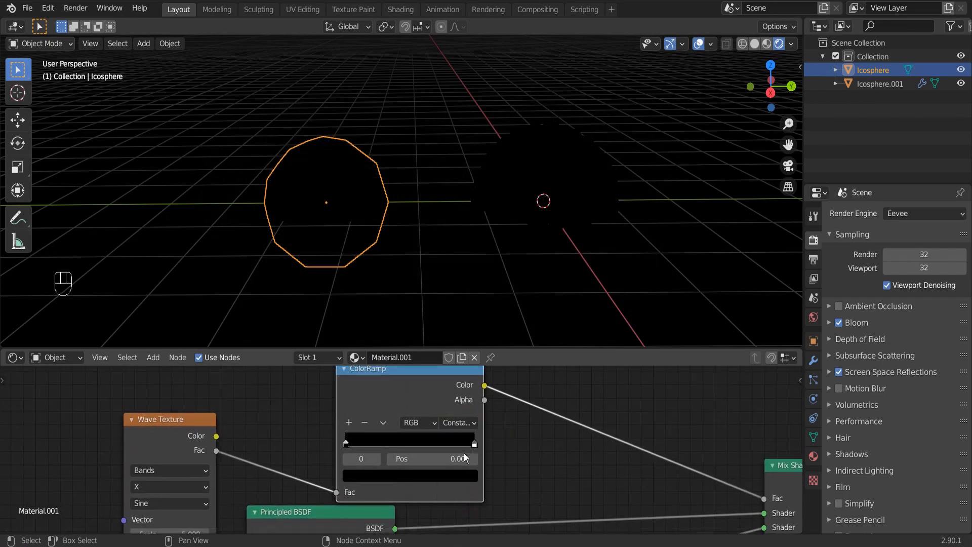
scroll(430, 442, "down", 2)
left_click_drag(443, 446, 423, 445)
middle_click_drag(424, 427, 501, 414)
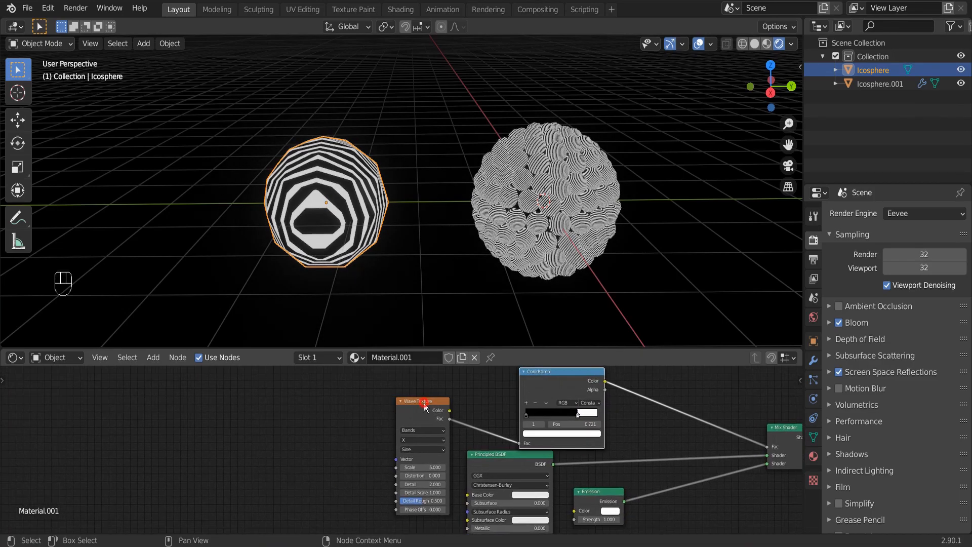
Search the add-on preferences for "NODE" and check whether Node Wrangler is enabled.
scroll(427, 405, "up", 2)
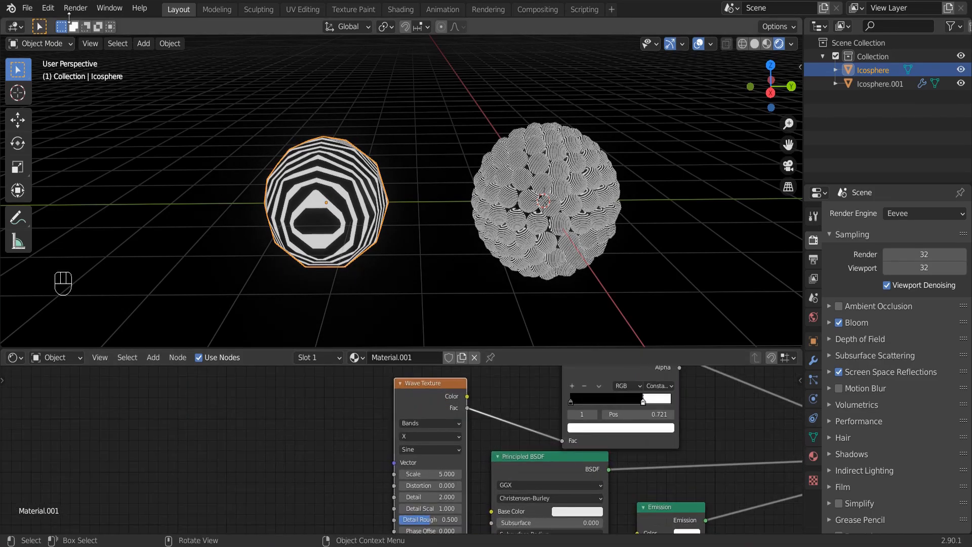
left_click(48, 7)
left_click(88, 201)
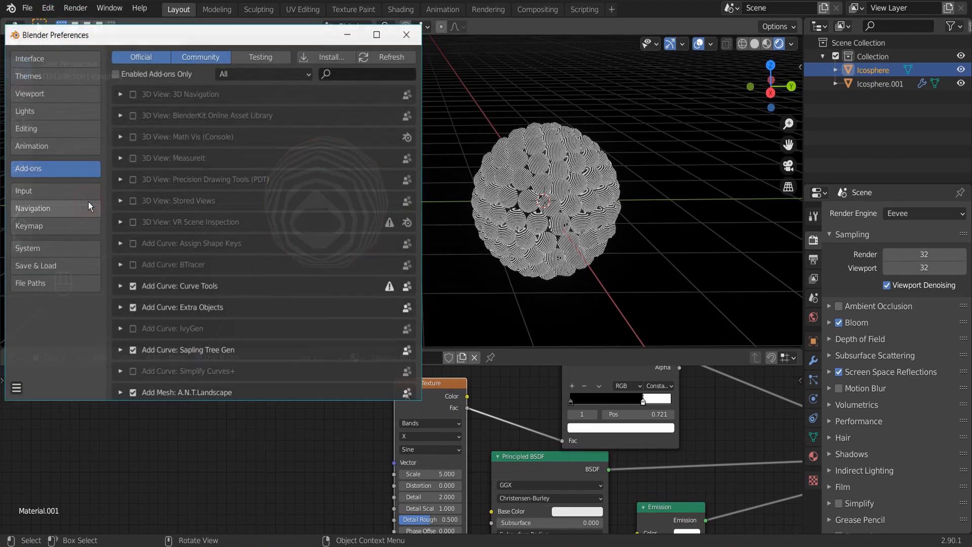
type("NODE")
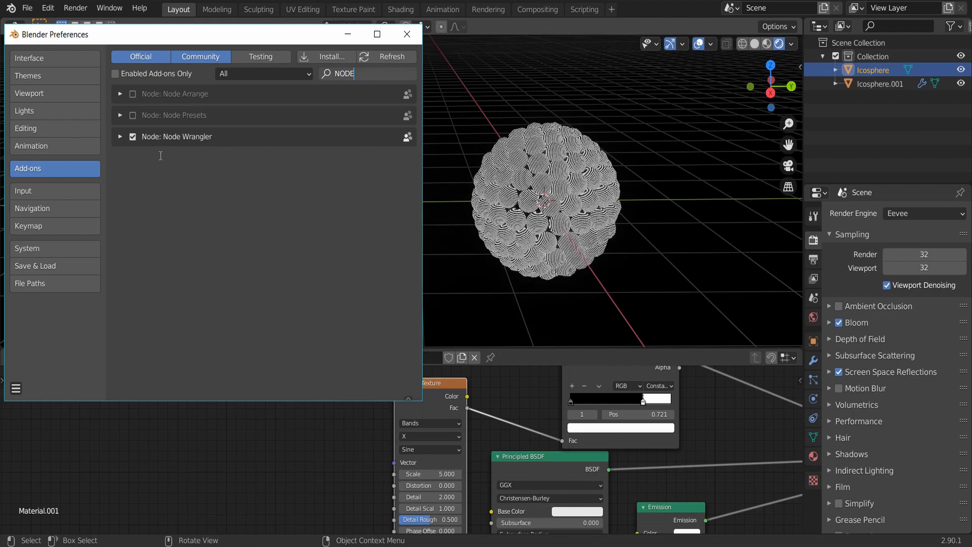
left_click(123, 158)
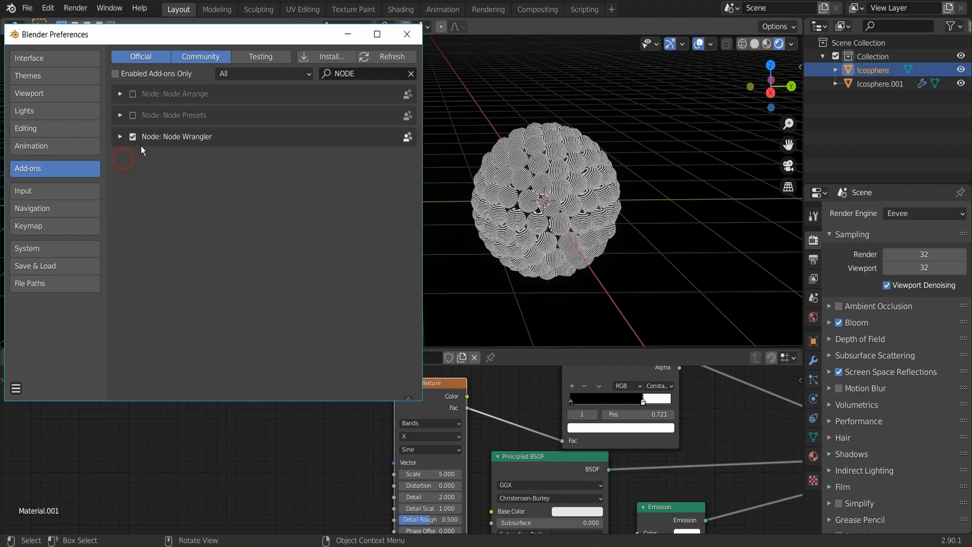
left_click(414, 33)
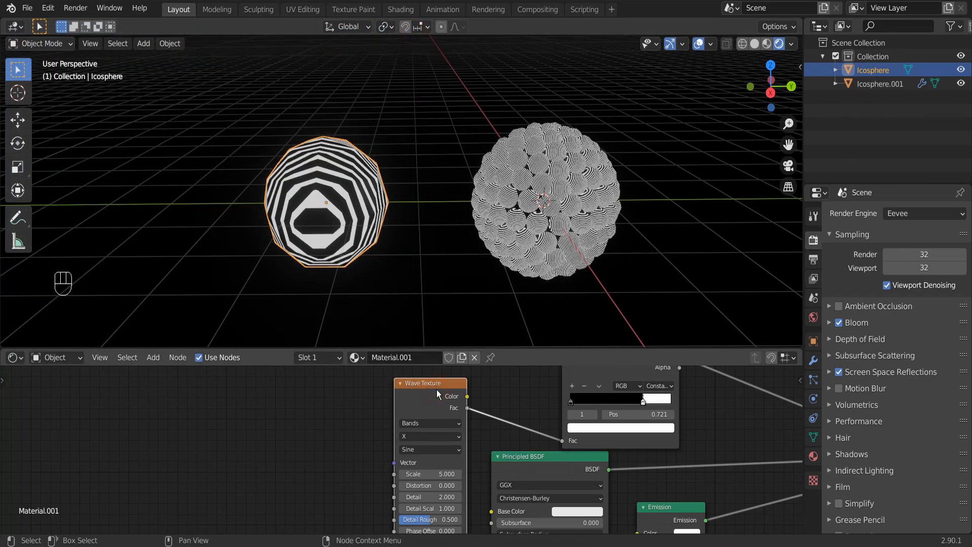
Add Texture Coordinate and Mapping nodes to the Wave Texture and connect the Camera output to the Mapping vector.
key("ctrl")
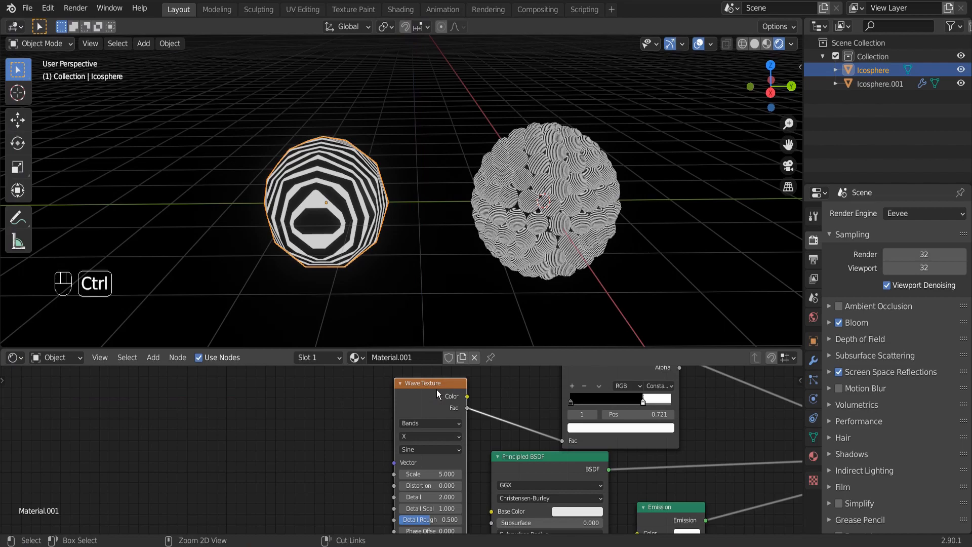
key("ctrl+t")
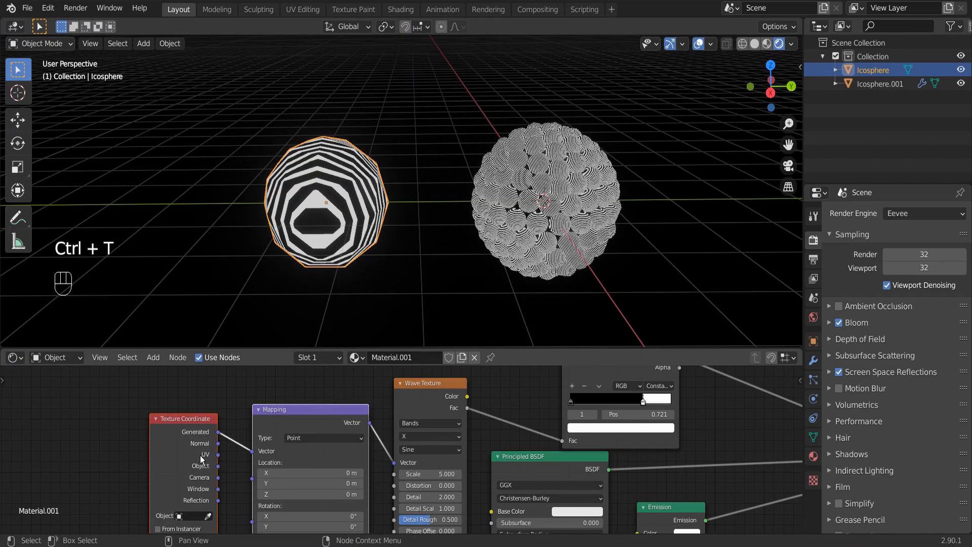
left_click_drag(218, 466, 252, 451)
Set the Mapping node's Y rotation to 90°.
middle_click_drag(318, 461, 347, 419)
left_click(344, 492)
left_click(344, 487)
left_click(345, 487)
type("90")
key("Return")
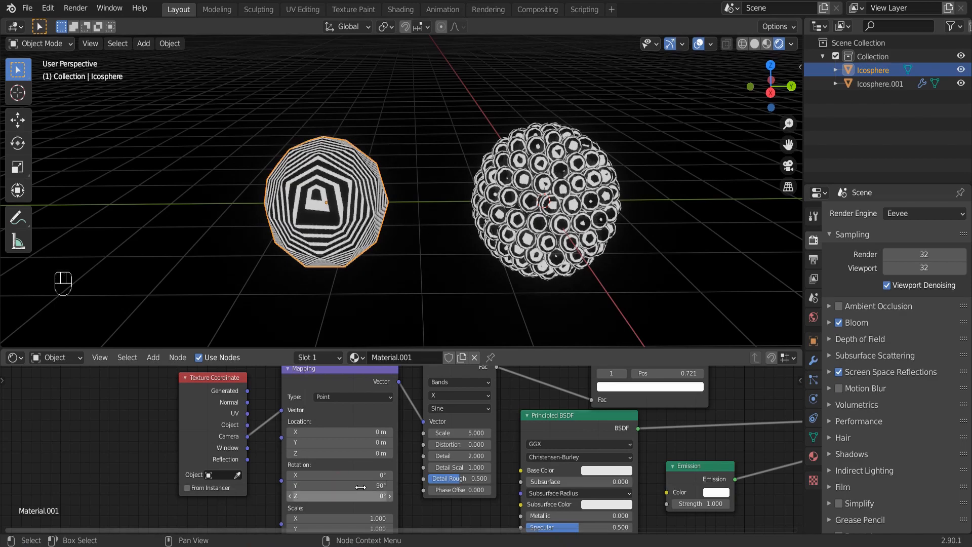
scroll(371, 481, "up", 2)
middle_click_drag(371, 489, 451, 449)
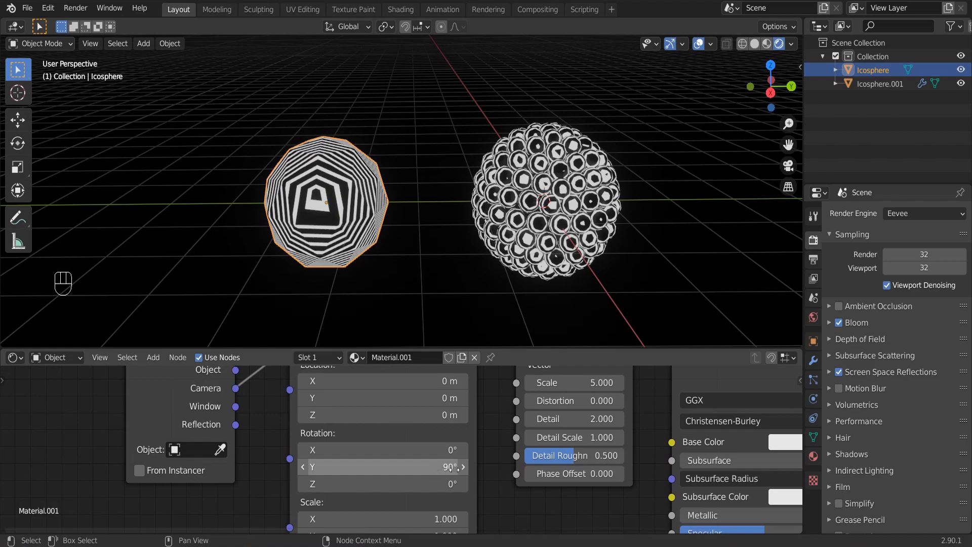
Add a Subdivision Surface modifier to the single ico sphere with both viewport and render levels set to 3.
middle_click_drag(595, 455, 644, 478)
scroll(444, 248, "up", 3)
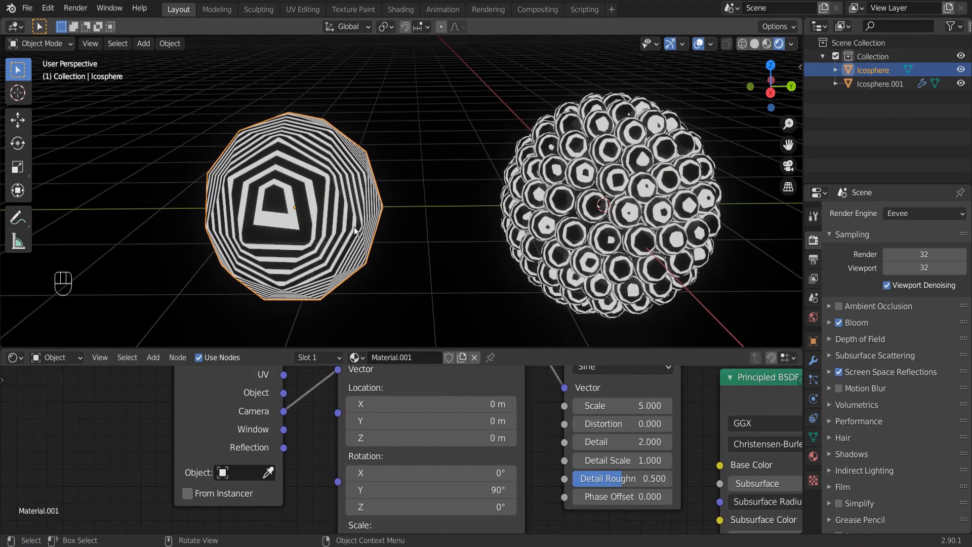
left_click(813, 360)
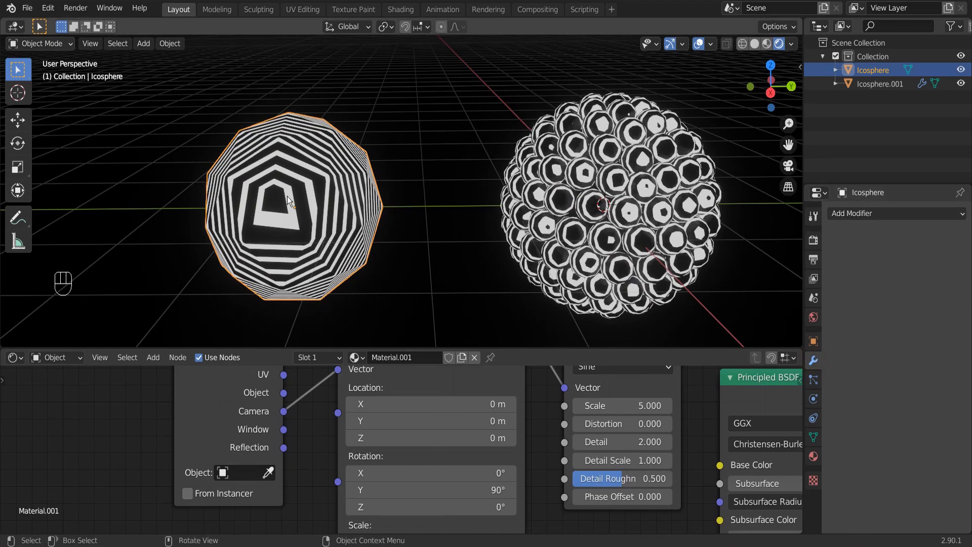
left_click(867, 217)
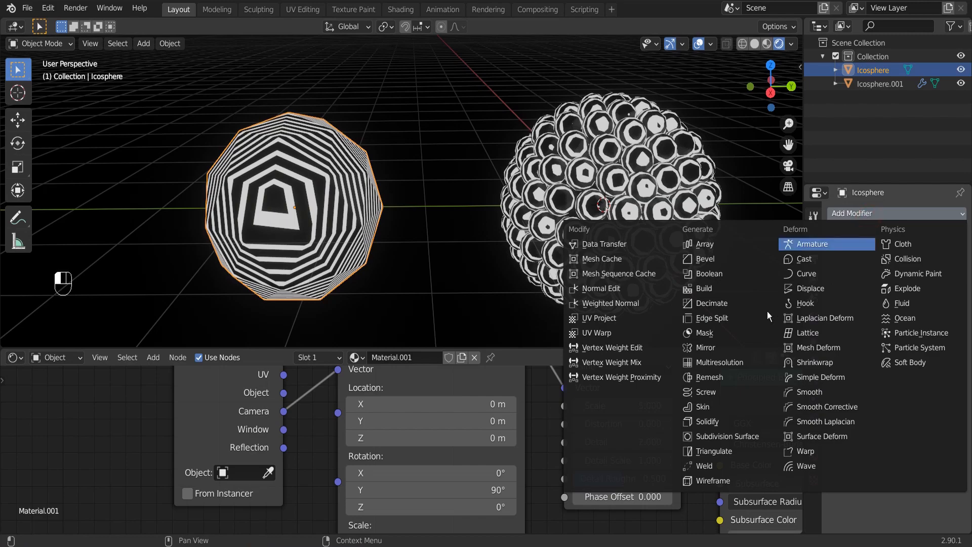
left_click(724, 437)
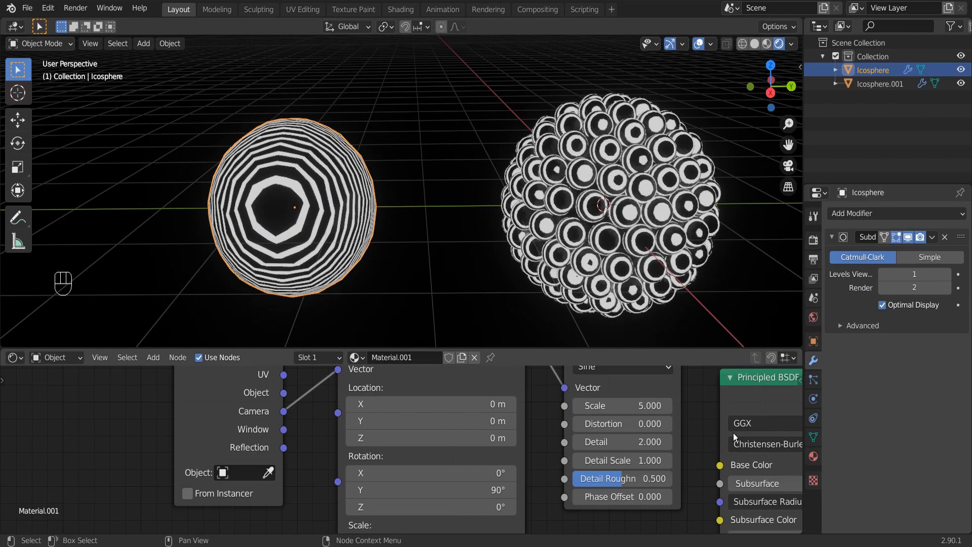
left_click(947, 287)
left_click(930, 276)
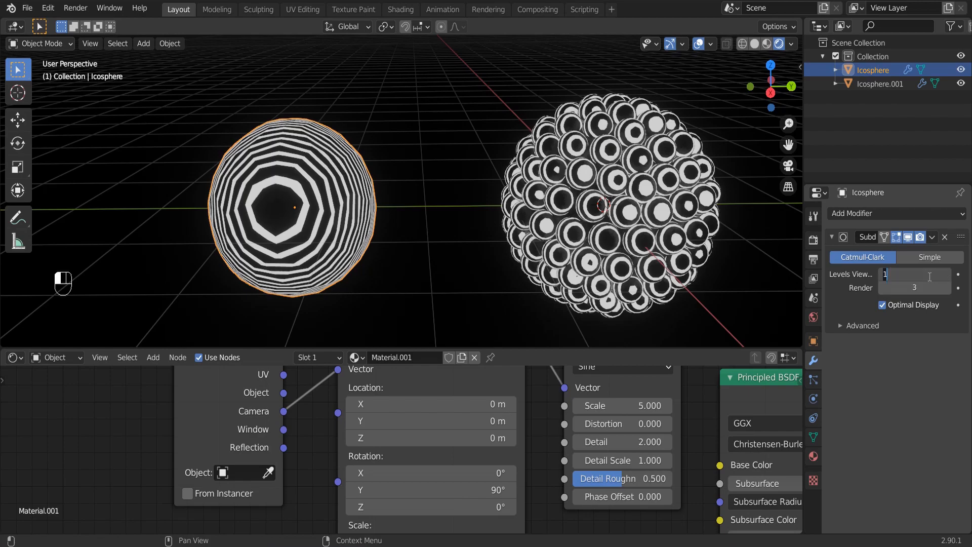
type("3")
key("Return")
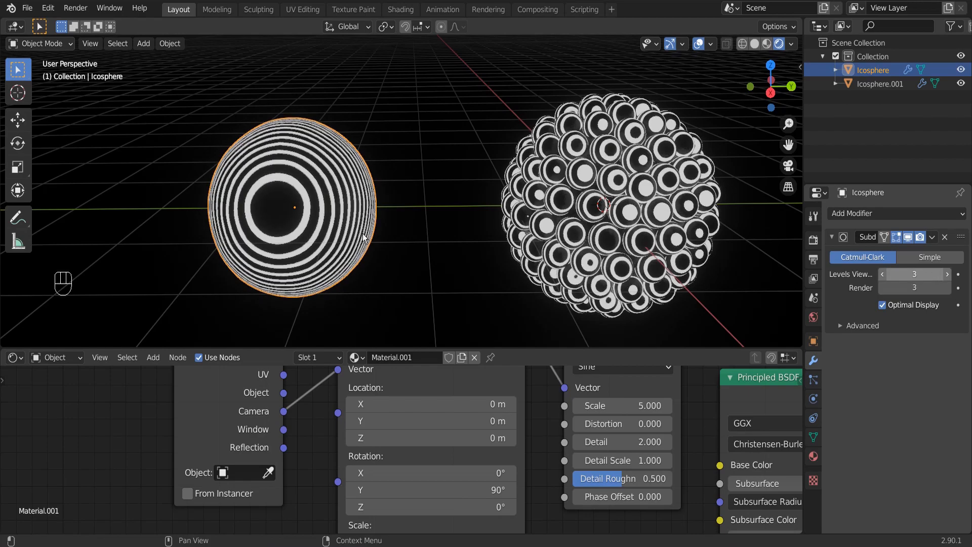
Reduce the Subdivision Surface modifier's viewport level to 1.
middle_click_drag(383, 223, 329, 235)
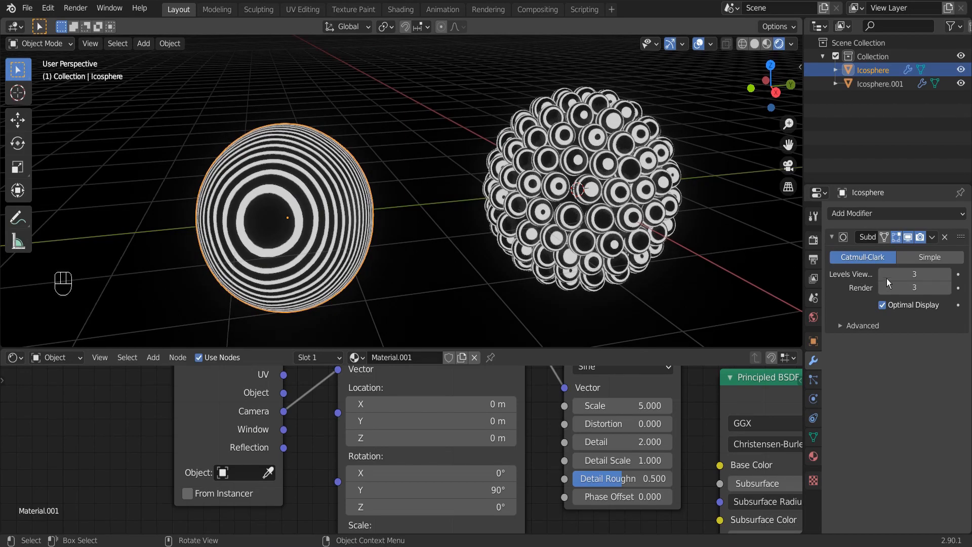
left_click(904, 274)
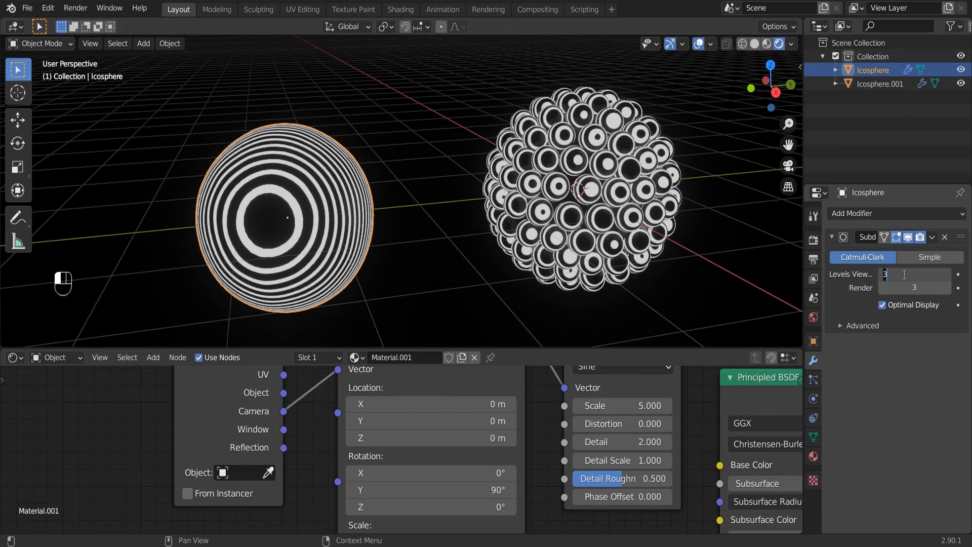
key("Return")
middle_click_drag(695, 244, 648, 233)
left_click(930, 275)
type("2")
key("Return")
left_click(929, 276)
type("1")
key("Return")
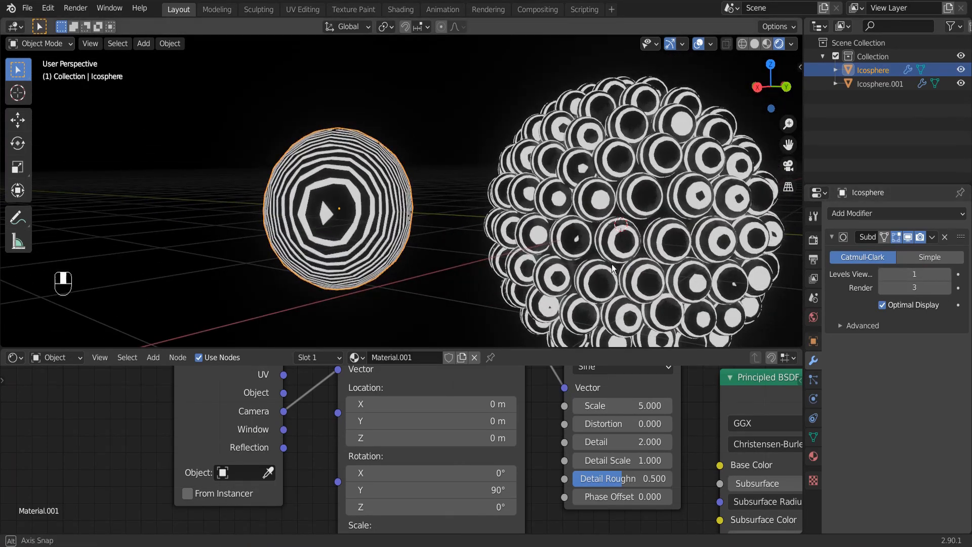
Add a camera and align it to the right orthographic view of the two spheres.
scroll(606, 263, "down", 3)
key("shift+a")
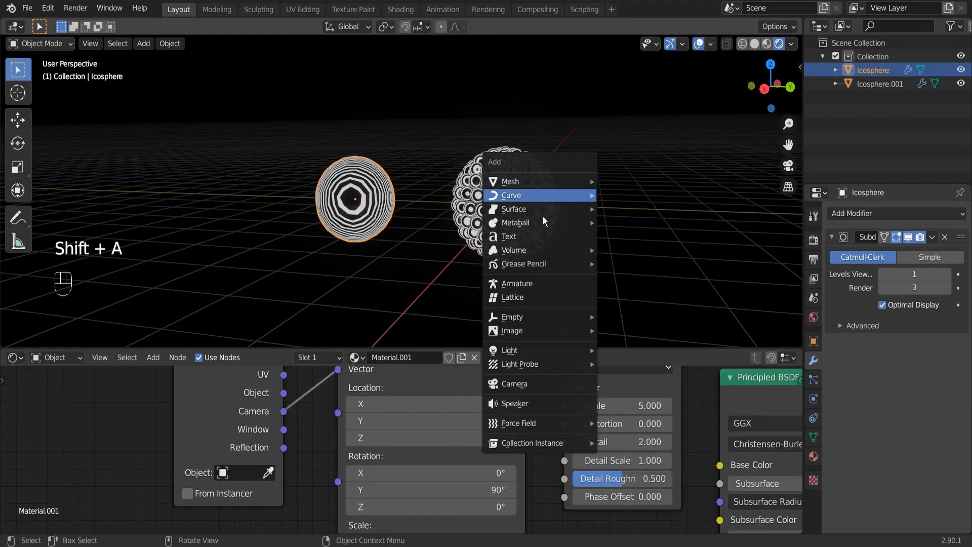
left_click(515, 384)
scroll(550, 221, "down", 3)
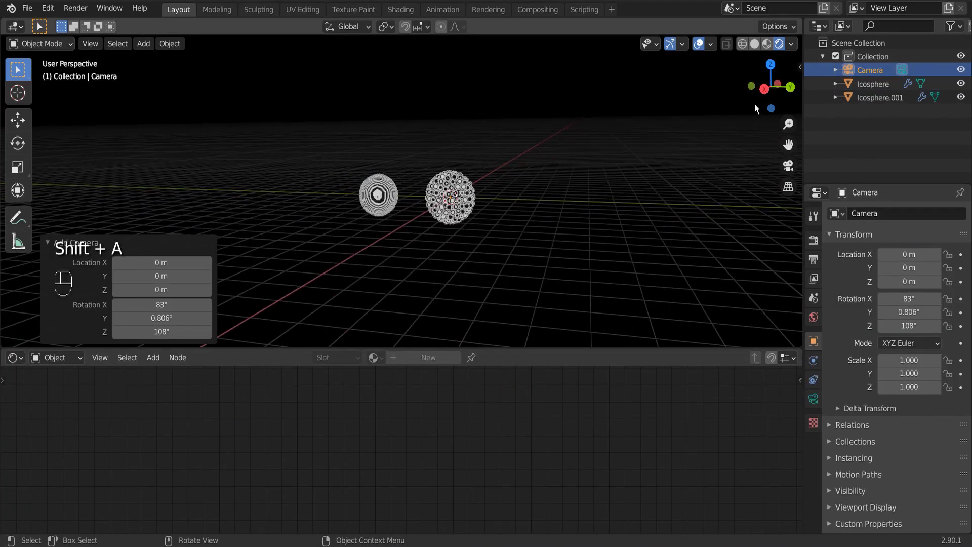
left_click(764, 90)
scroll(582, 184, "up", 3)
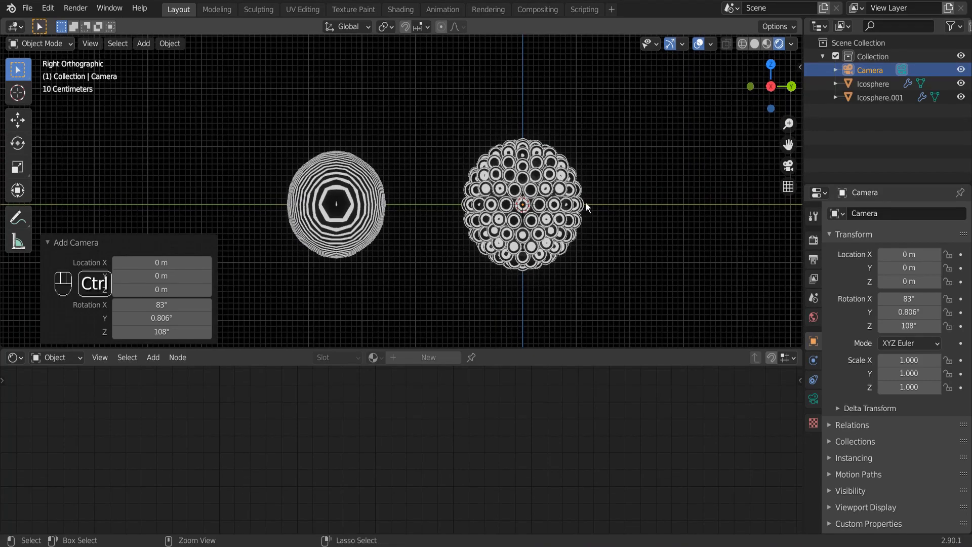
middle_click_drag(571, 200, 566, 198, "shift")
key("ctrl+alt+KP_0")
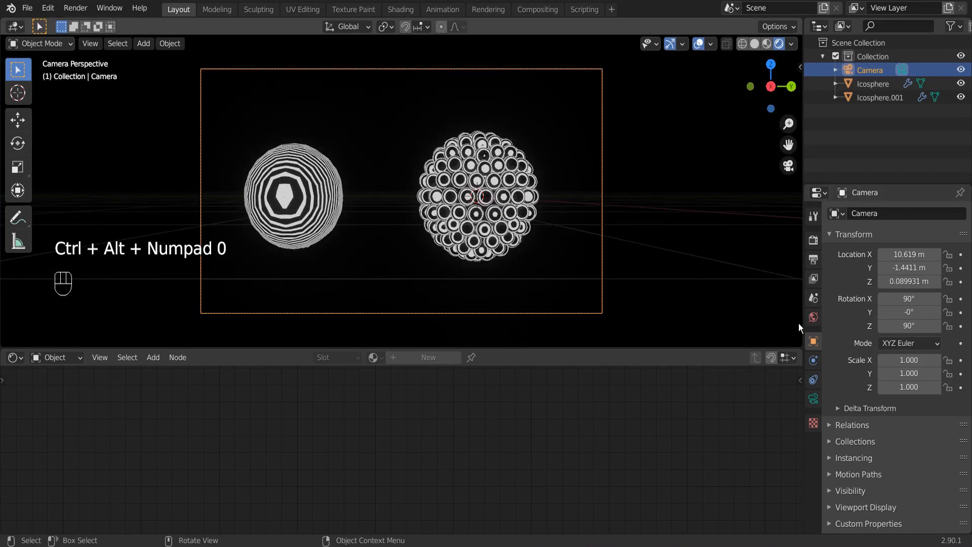
Set the camera's Y and Z location to 0 m and bring its X location to about 3.29 m.
left_click_drag(912, 273, 967, 272)
left_click(913, 272)
key("Return")
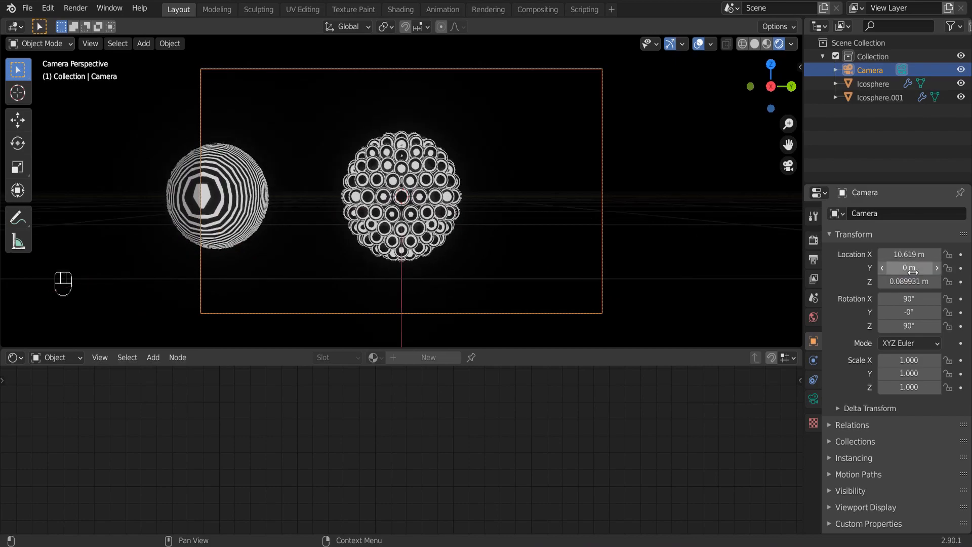
left_click(918, 283)
type("0")
key("Return")
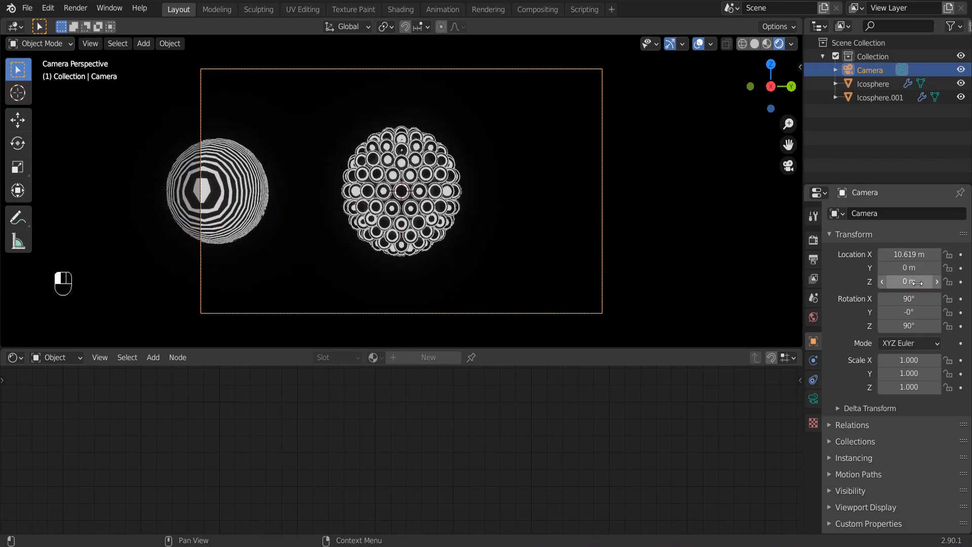
left_click_drag(909, 254, 839, 254)
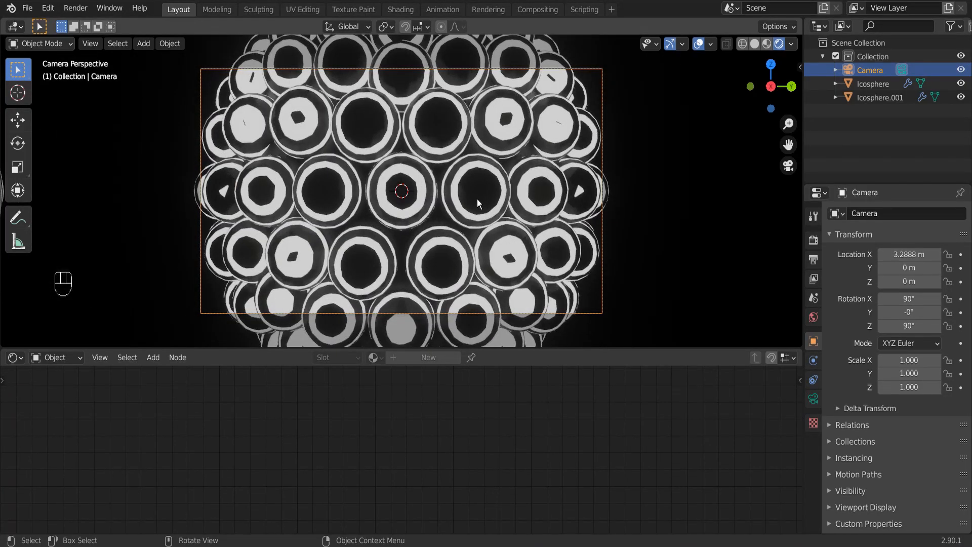
Add a Wireframe modifier to the ico sphere that carries the particle instances.
left_click(459, 194)
middle_click_drag(466, 220, 704, 47)
left_click(754, 44)
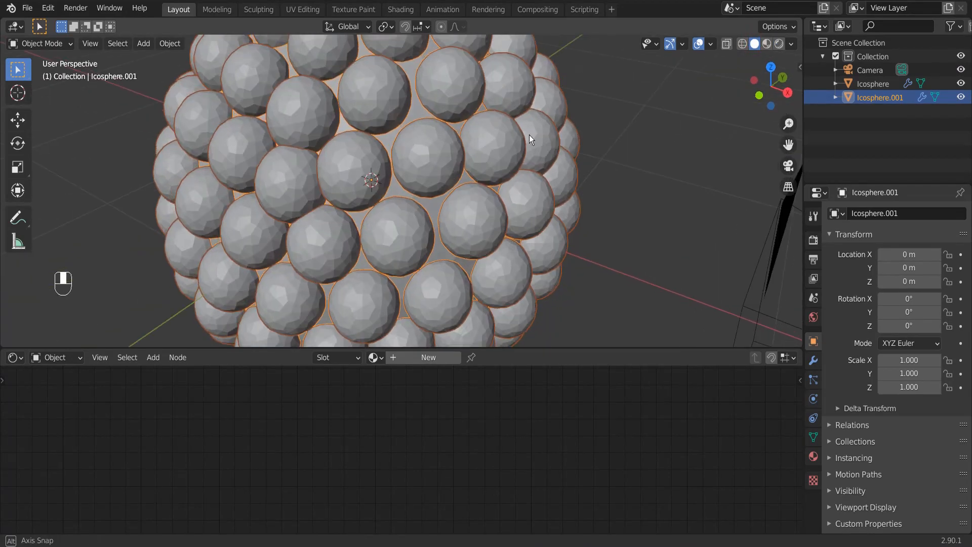
scroll(402, 131, "down", 5)
middle_click_drag(476, 135, 518, 133)
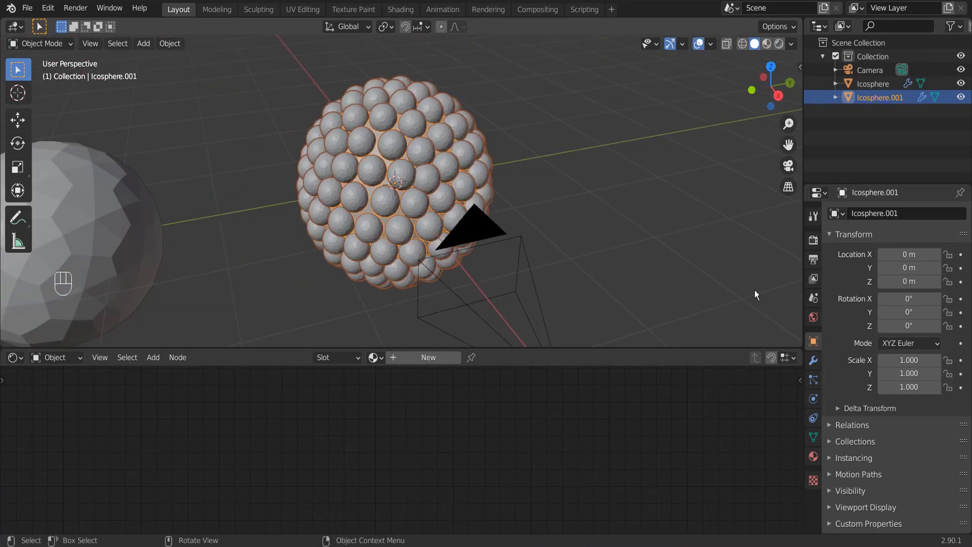
left_click(813, 361)
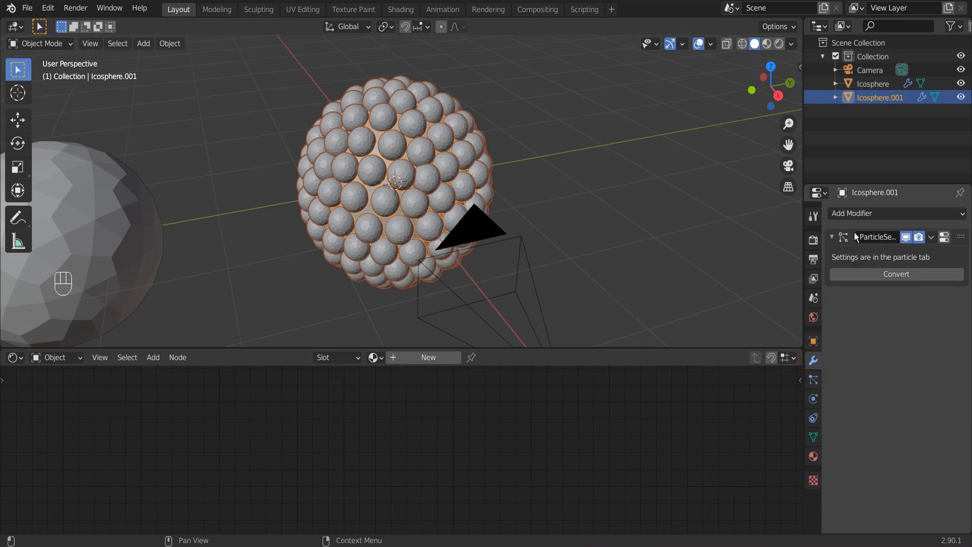
left_click(853, 213)
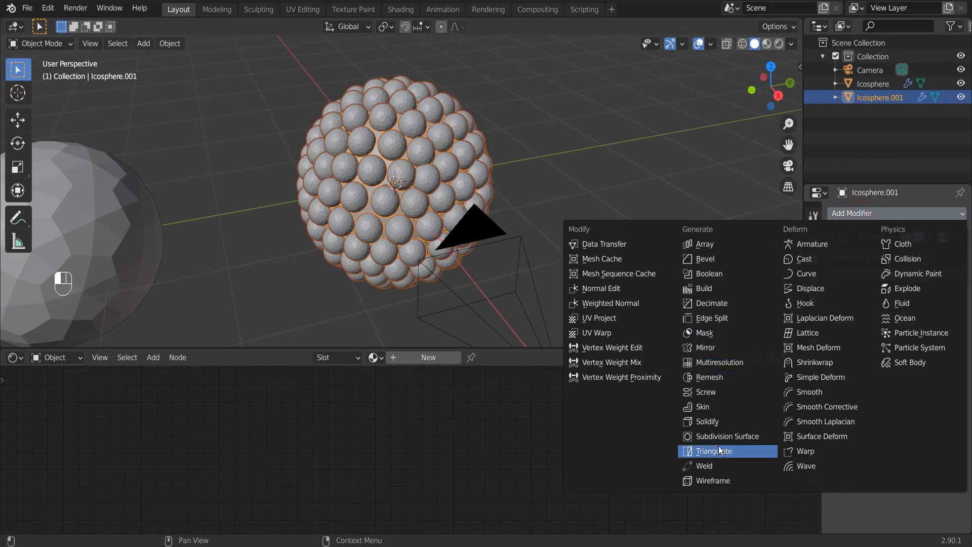
left_click(707, 479)
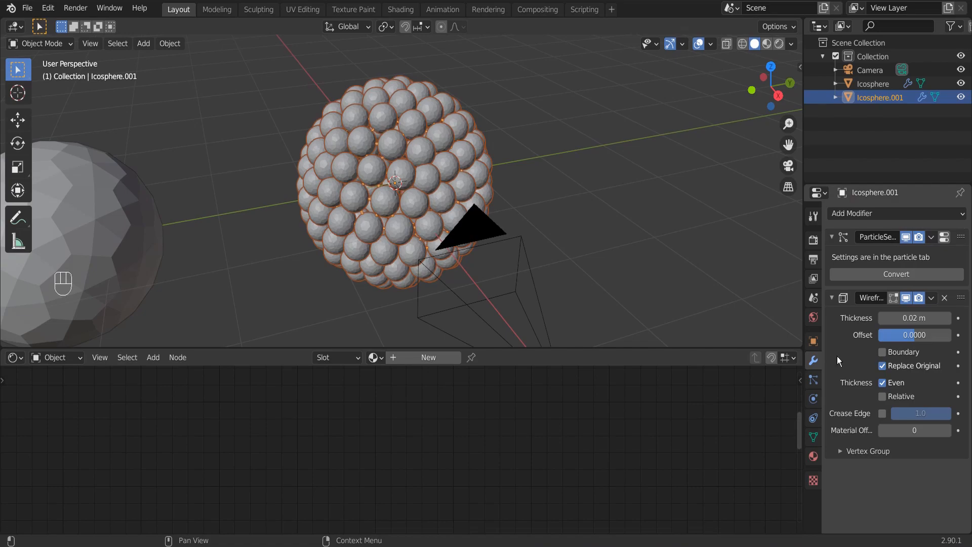
Set the Wireframe modifier's thickness to 0 m and preview the sphere rendered through the camera.
scroll(582, 233, "up", 2)
middle_click_drag(581, 233, 564, 222)
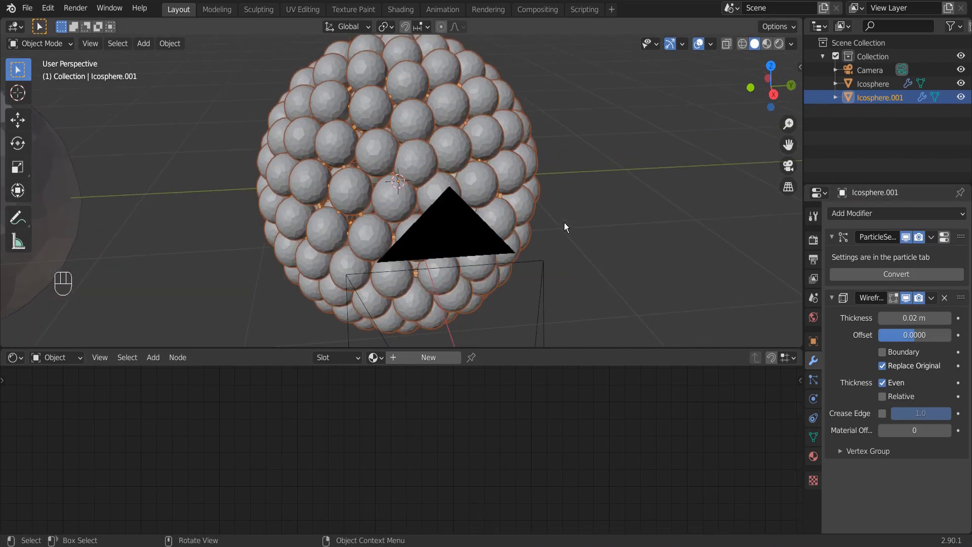
middle_click_drag(721, 272, 654, 264)
left_click_drag(918, 321, 897, 321)
middle_click_drag(473, 156, 645, 133)
left_click(779, 44)
key("KP_0")
scroll(606, 128, "up", 2)
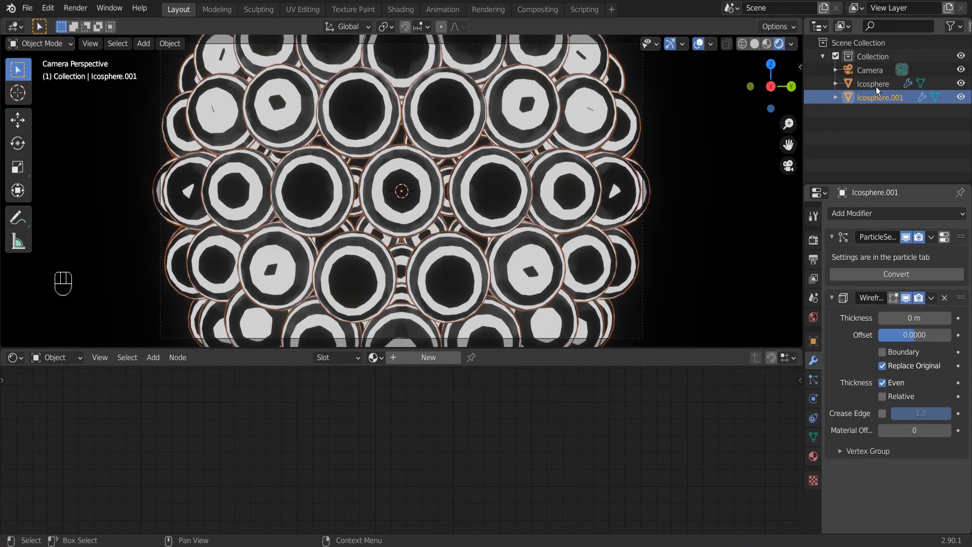
Increase the instance scale in the covered sphere's particle render settings to 0.042.
left_click(877, 87)
left_click(880, 96)
left_click(813, 381)
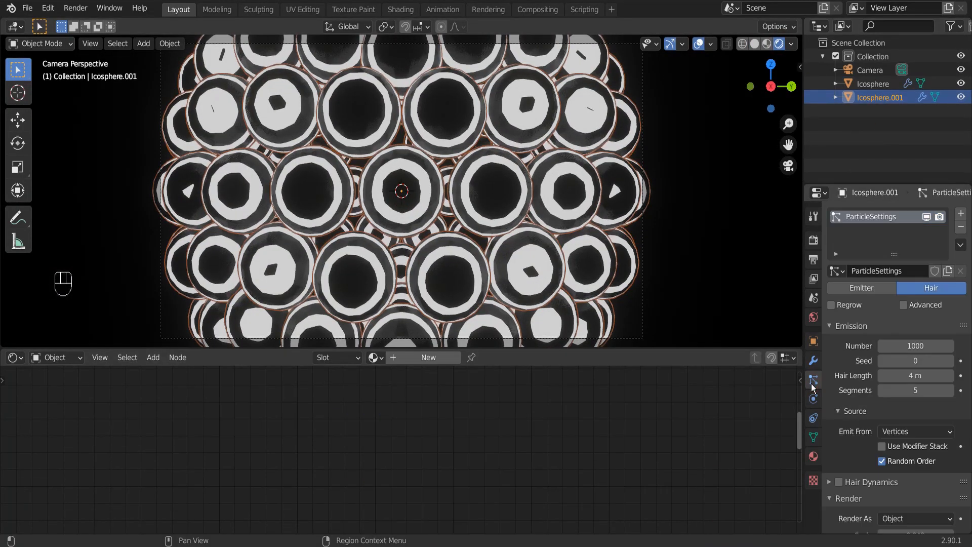
left_click(755, 44)
scroll(932, 408, "down", 3)
left_click_drag(926, 448, 938, 448, "shift")
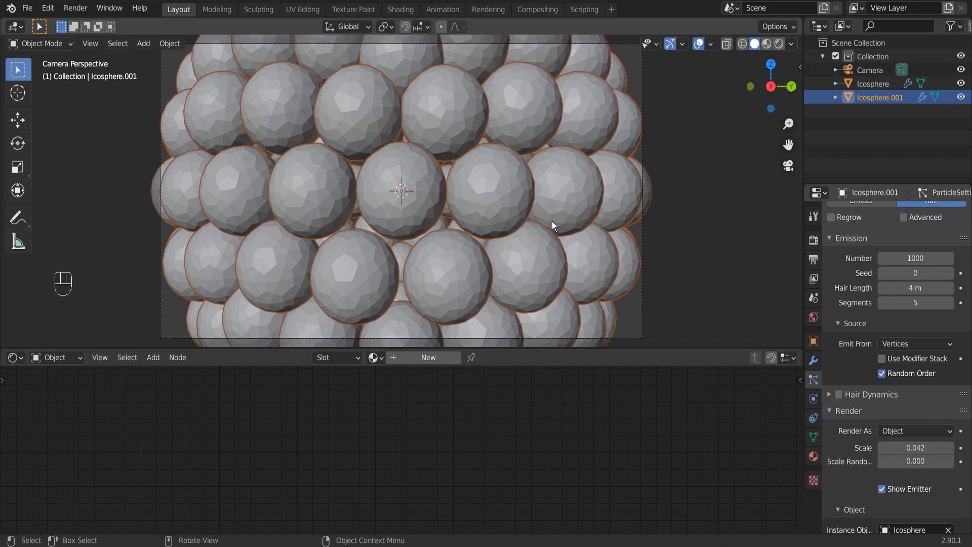
Create a folder named f and save the scene in it as YTTTT.
key("ctrl+s")
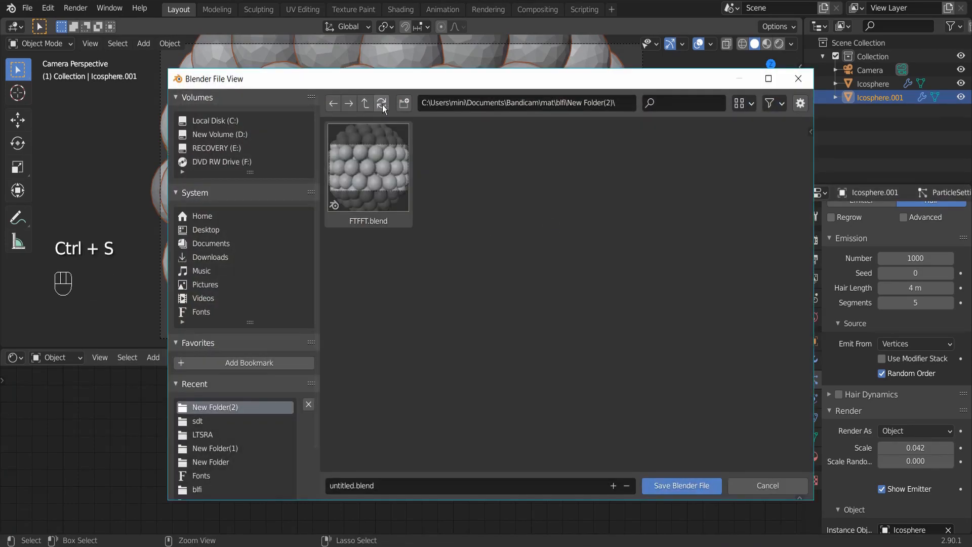
left_click(404, 103)
type("f")
key("Return")
double_click(375, 177)
double_click(346, 486)
type("YTTTT")
key("Return")
left_click(679, 488)
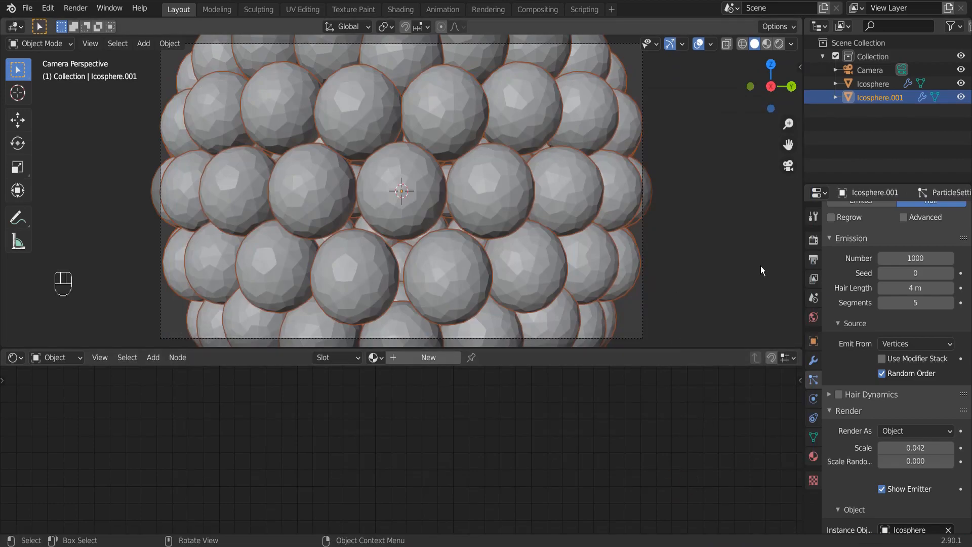
Apply smooth shading to the single ico sphere and preview the camera view with rendered shading.
scroll(523, 247, "down", 3)
middle_click_drag(523, 248, 610, 280)
scroll(472, 215, "down", 6)
scroll(473, 217, "up", 6)
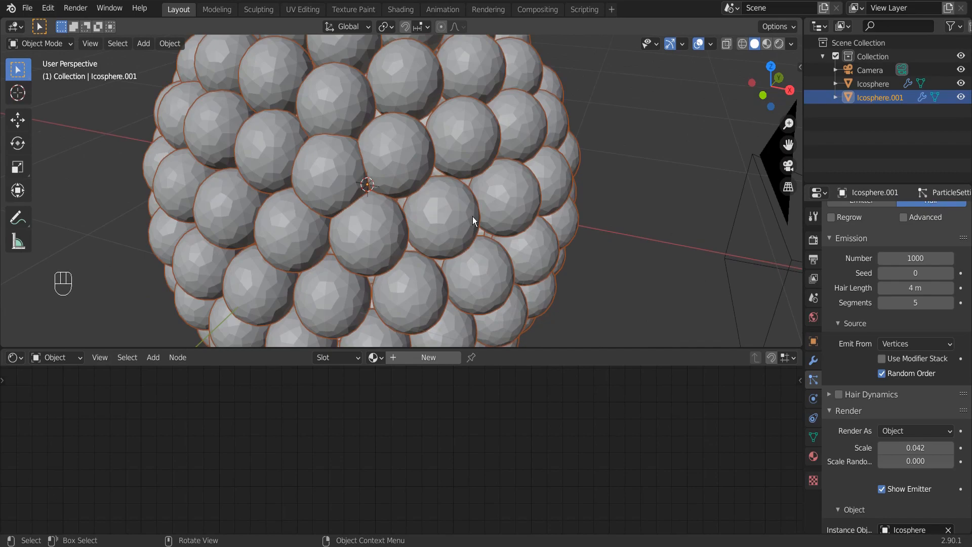
key("KP_0")
scroll(394, 195, "down", 5)
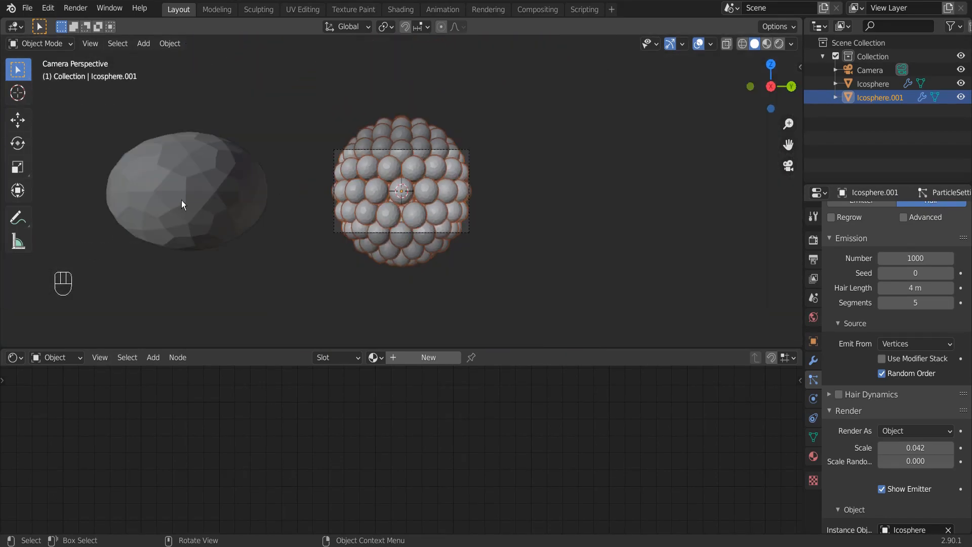
left_click(214, 185)
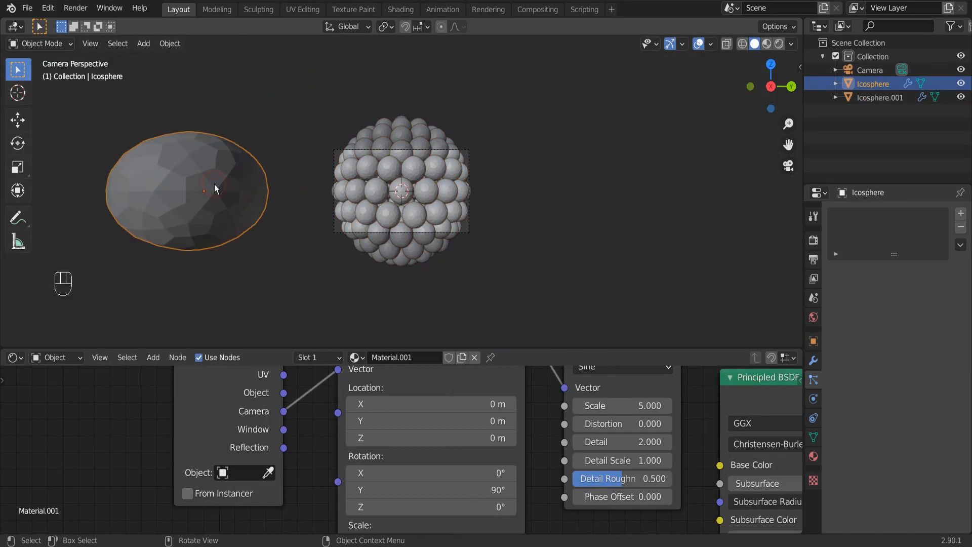
right_click(215, 188)
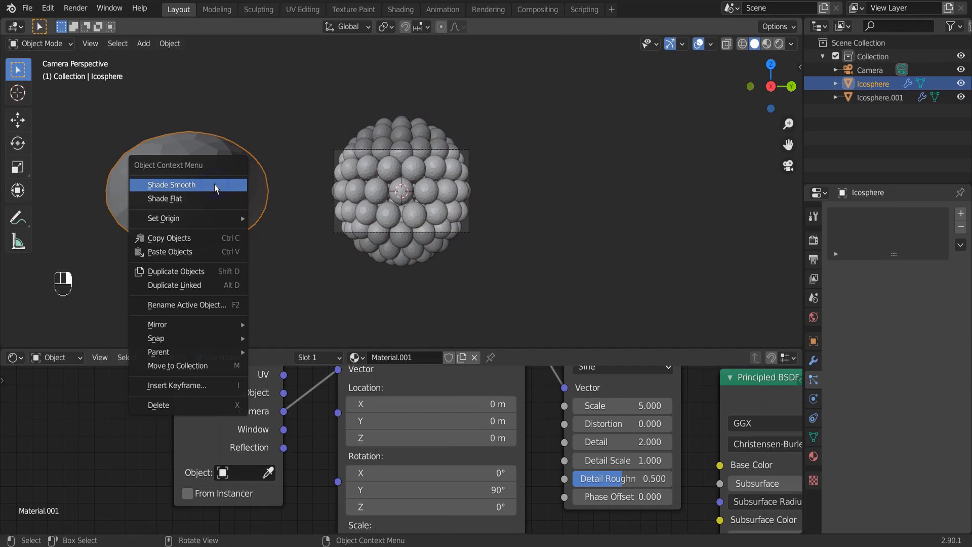
left_click(214, 184)
scroll(337, 179, "up", 6)
left_click(813, 437)
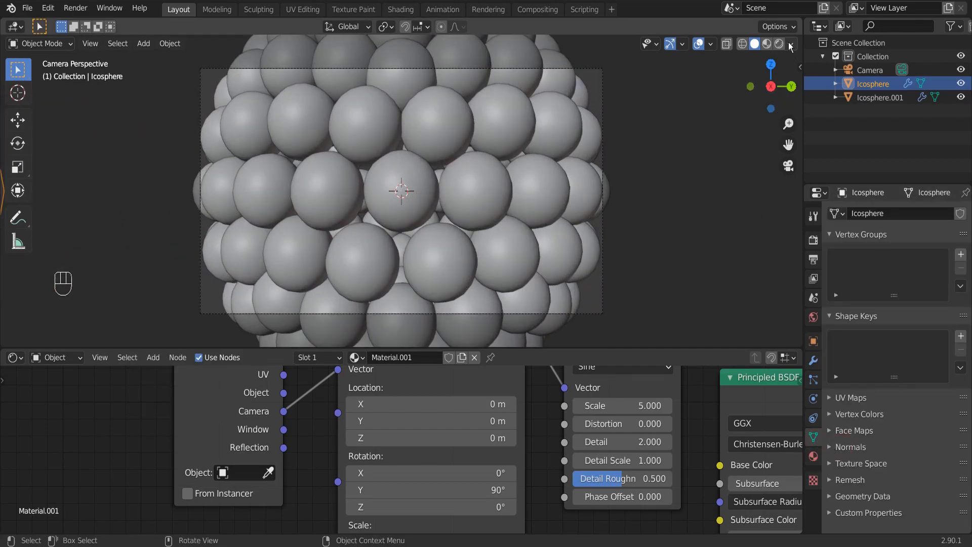
left_click(779, 43)
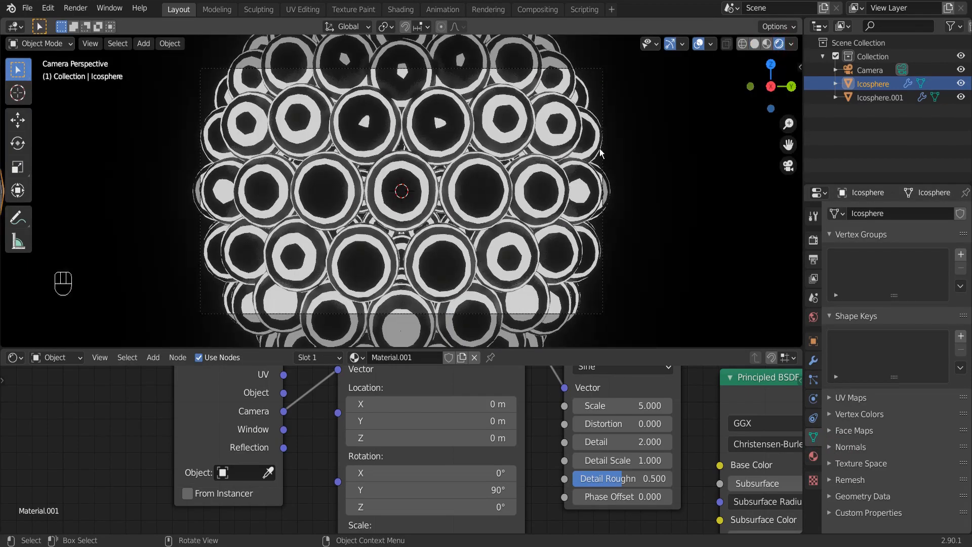
Try a strength of 5 on the Emission node of the ico sphere's material.
scroll(603, 418, "down", 2)
scroll(603, 419, "down", 2)
middle_click_drag(754, 454, 621, 438)
scroll(621, 438, "up", 4)
middle_click_drag(542, 475, 572, 440)
scroll(573, 440, "up", 2)
scroll(572, 440, "up", 2)
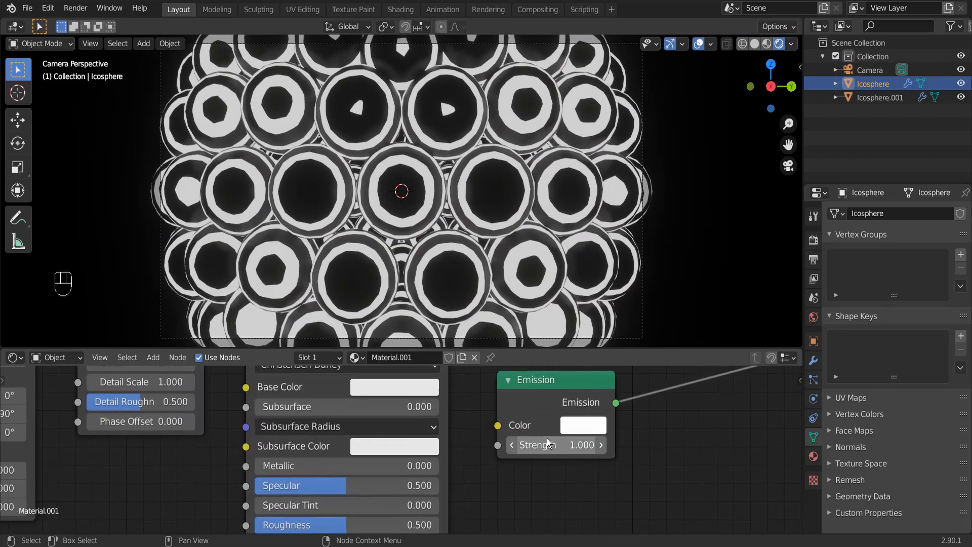
left_click(553, 442)
type("5")
key("Return")
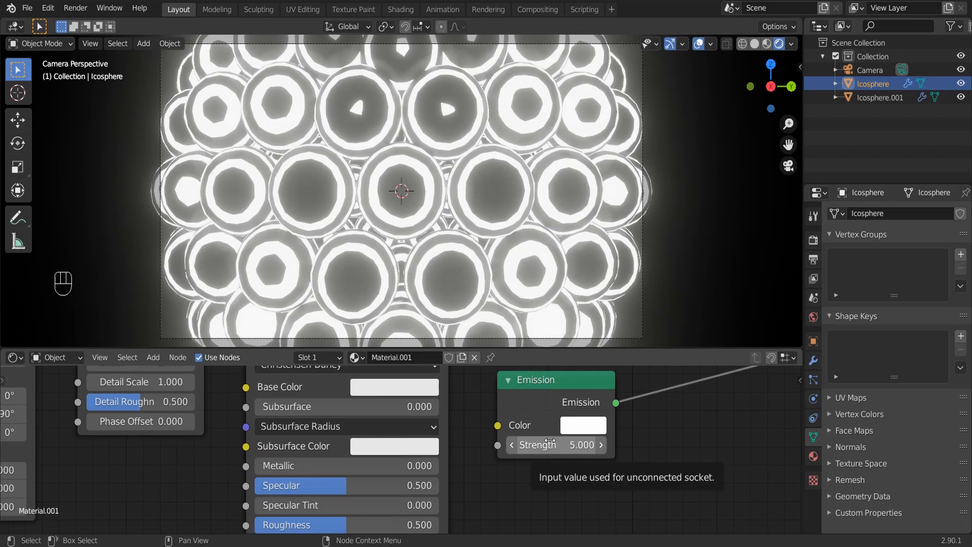
Compare other Emission strengths and settle on a value of 3.
left_click(550, 442)
type("2")
key("Return")
left_click(549, 441)
type("5")
key("Return")
key("BackSpace")
left_click(550, 440)
type("3")
key("Return")
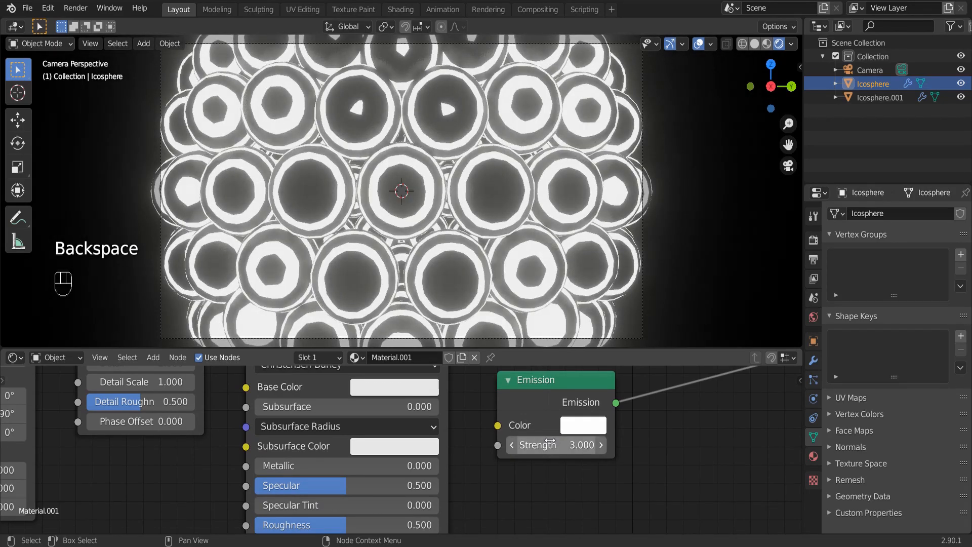
Move the Emission node below the Principled BSDF and add an Object Info node in front of it.
scroll(568, 441, "down", 7)
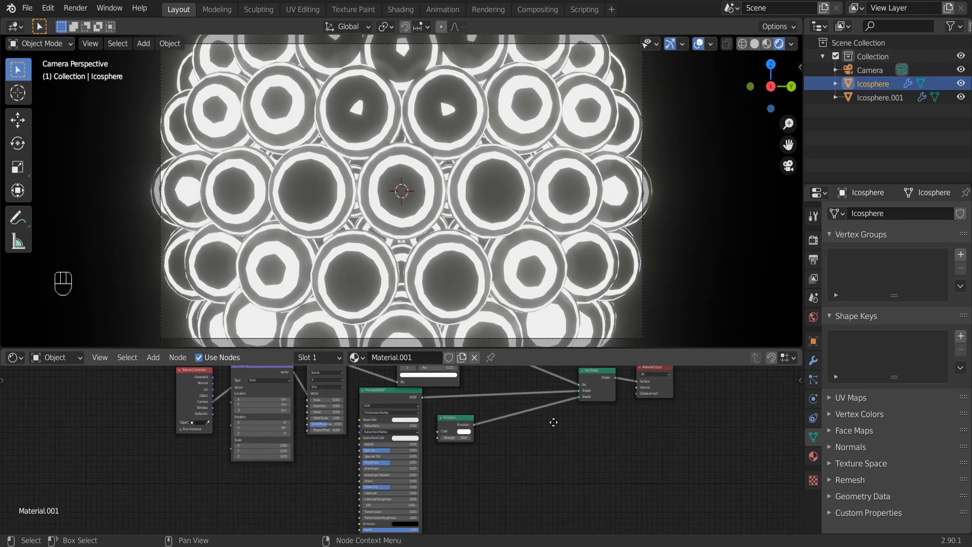
left_click_drag(457, 418, 428, 514)
middle_click_drag(428, 515, 511, 456)
scroll(515, 454, "up", 7)
scroll(517, 453, "up", 2)
key("shift+a")
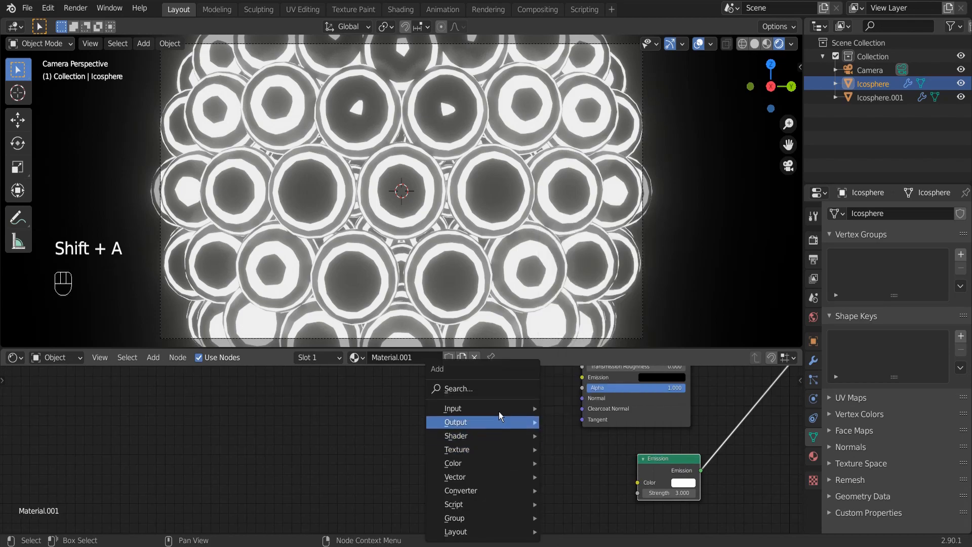
left_click(502, 387)
type("OB")
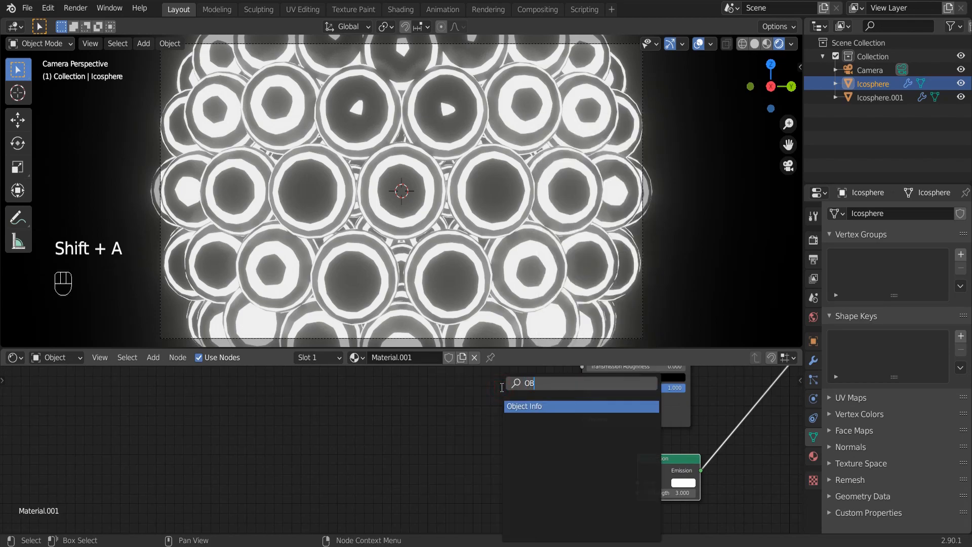
type("JECT")
key("Return")
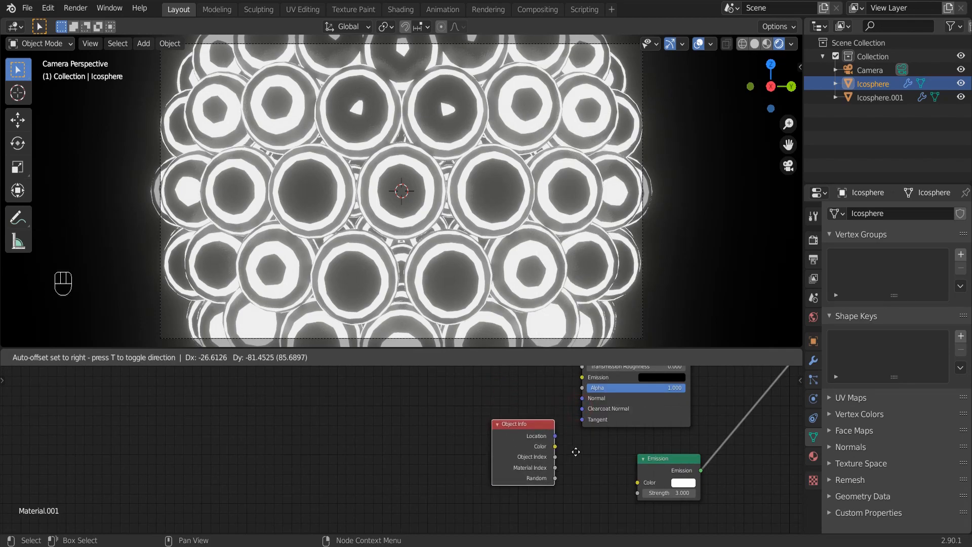
left_click(575, 451)
middle_click_drag(603, 457, 473, 446)
Show the material preview, connect Object Info's Random output to the Emission color, and leave space between the two nodes.
left_click(766, 44)
scroll(601, 455, "up", 6)
mouse_move(450, 489)
left_mouse_down()
mouse_move(560, 489)
mouse_move(573, 476)
left_mouse_up()
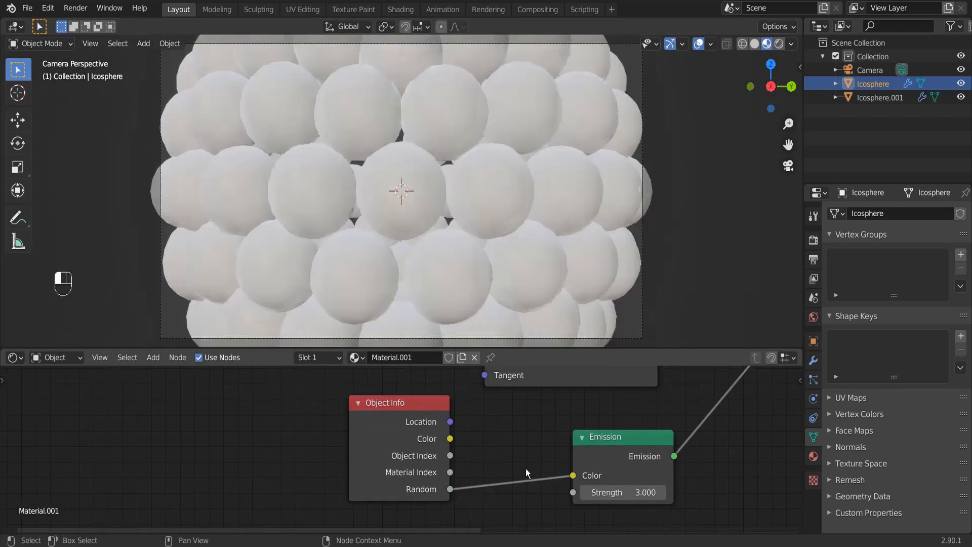
left_click_drag(404, 408, 260, 428)
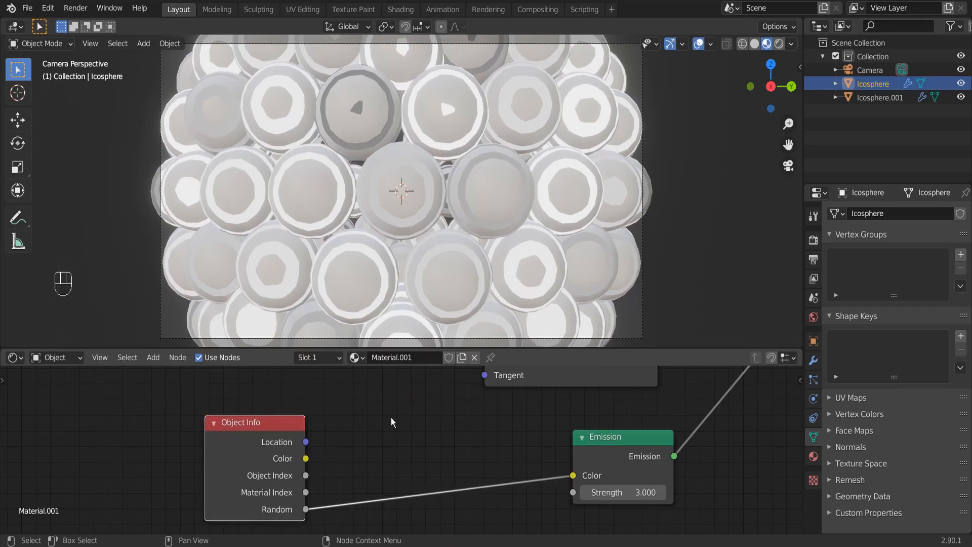
Insert a Hue Saturation Value node between the Object Info and Emission nodes.
key("shift+a")
left_click(386, 390)
type("HUE")
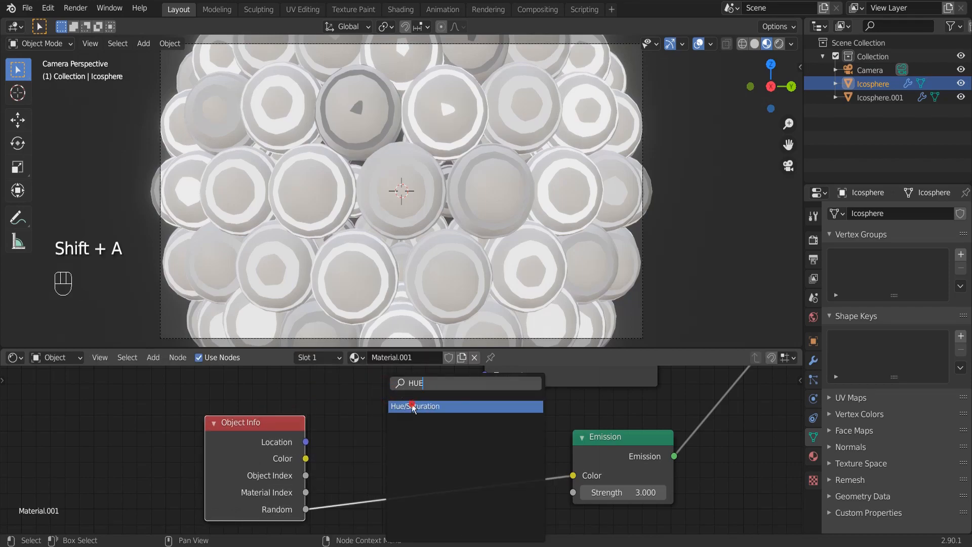
left_click(413, 406)
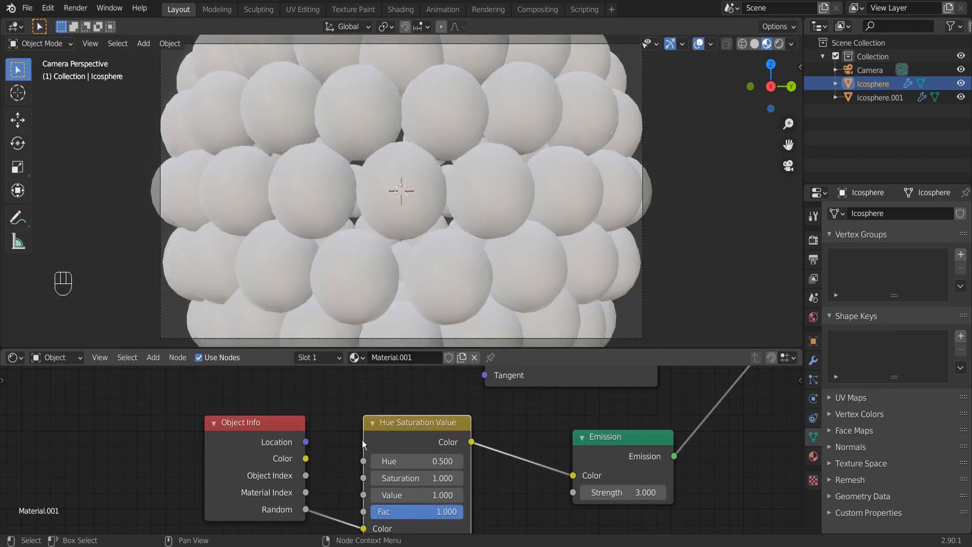
left_click(428, 410)
Insert a ColorRamp node between the Hue Saturation Value and Emission nodes.
key("shift+a")
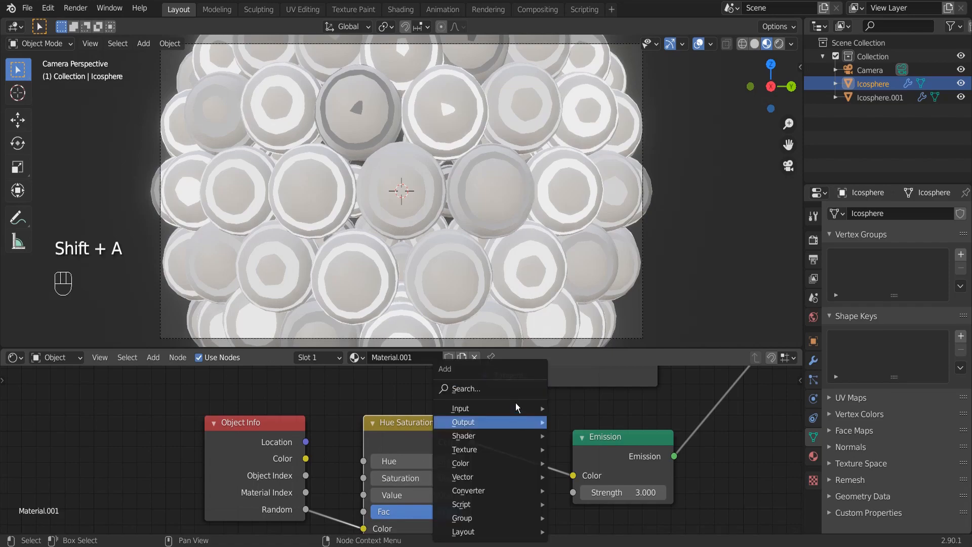
left_click(516, 390)
type("cOL")
left_click(522, 417)
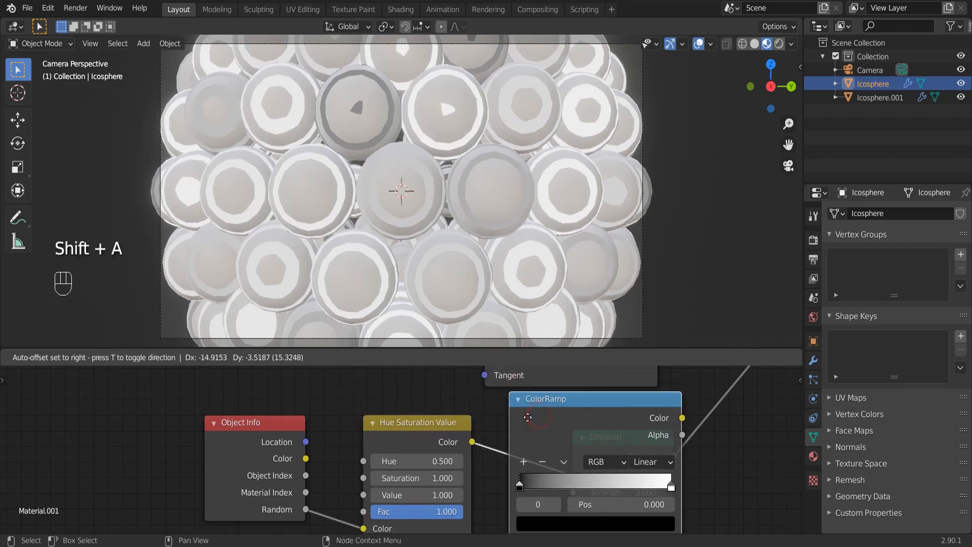
left_click(547, 420)
middle_click_drag(682, 409, 589, 370)
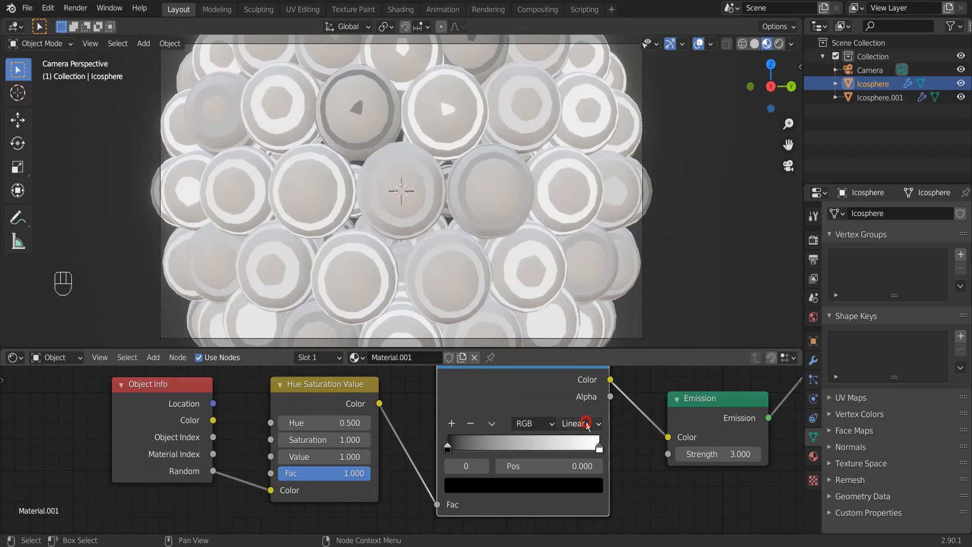
Set the new ColorRamp to Constant interpolation and bring its white stop to about 0.52.
left_click(586, 424)
left_click(577, 509)
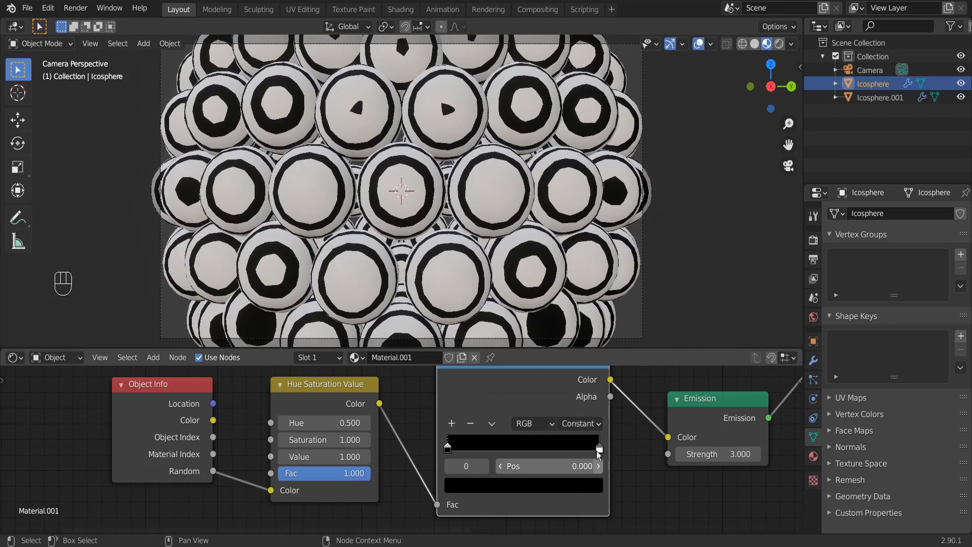
left_click_drag(598, 452, 512, 449)
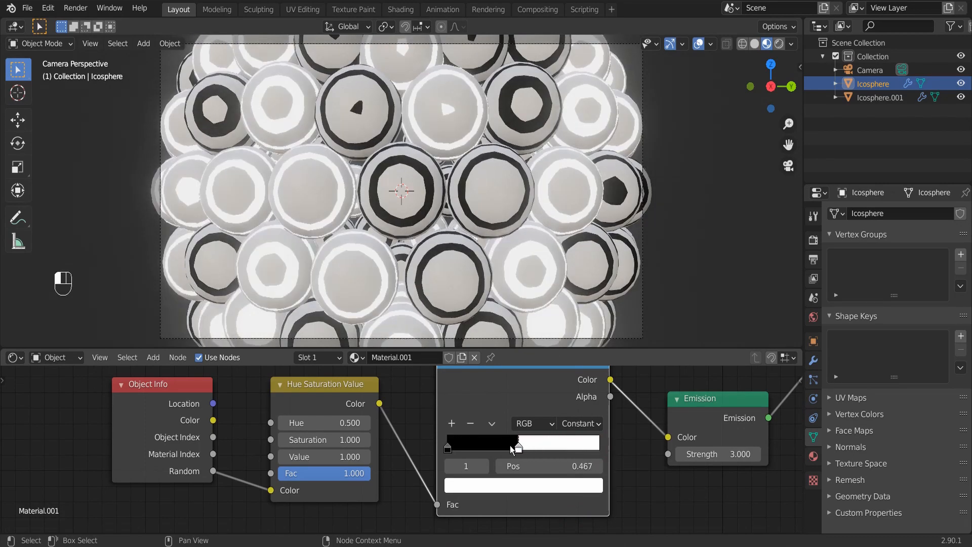
Recolor the ColorRamp's black stop to orange and its white stop to bright blue.
left_click(448, 448)
left_click(471, 485)
left_click(569, 268)
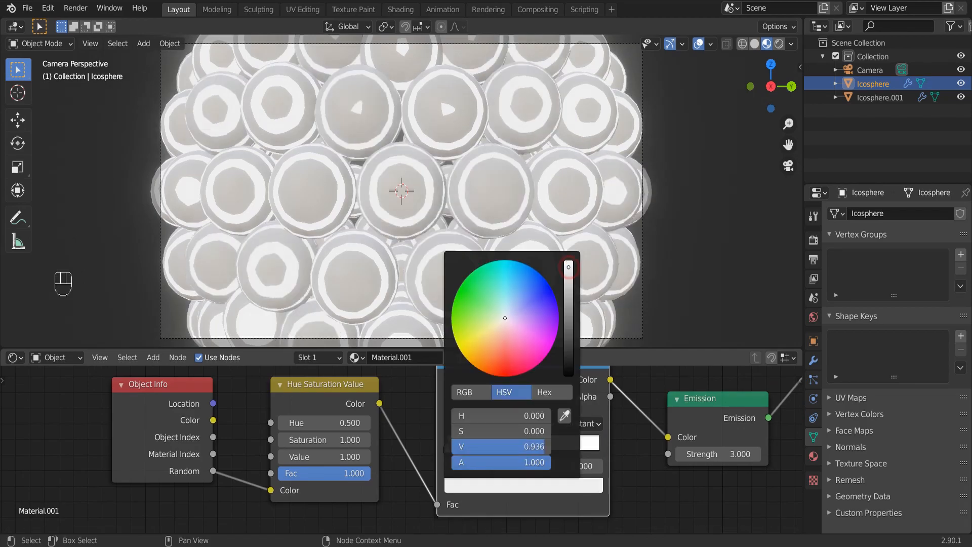
left_click(485, 372)
left_click(526, 446)
left_click(523, 485)
left_click(544, 280)
Hide the overlays in the rendered view and nudge the ColorRamp's blue stop slightly toward the orange one.
scroll(663, 228, "down", 3)
left_click(699, 44)
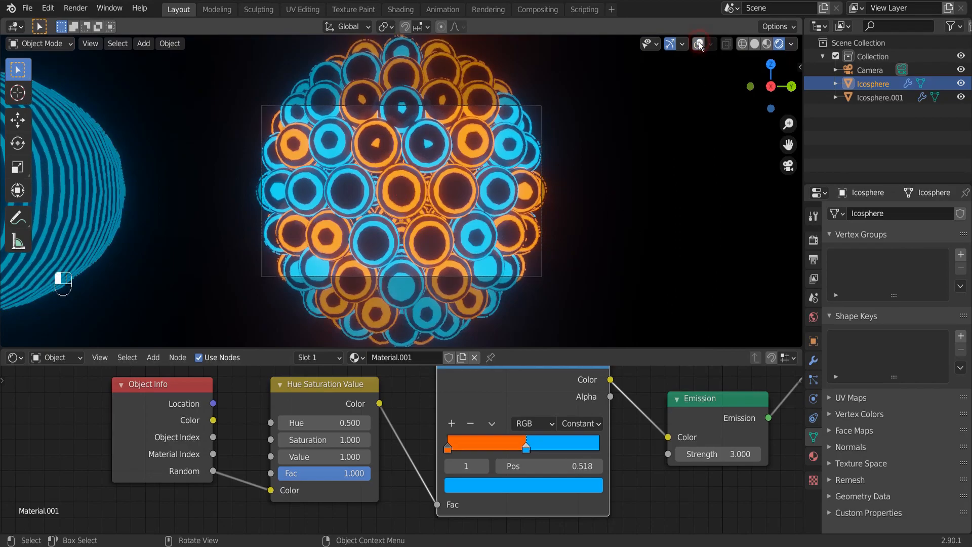
scroll(491, 187, "up", 2)
mouse_move(525, 448)
left_mouse_down()
mouse_move(500, 450)
mouse_move(521, 448)
left_mouse_up()
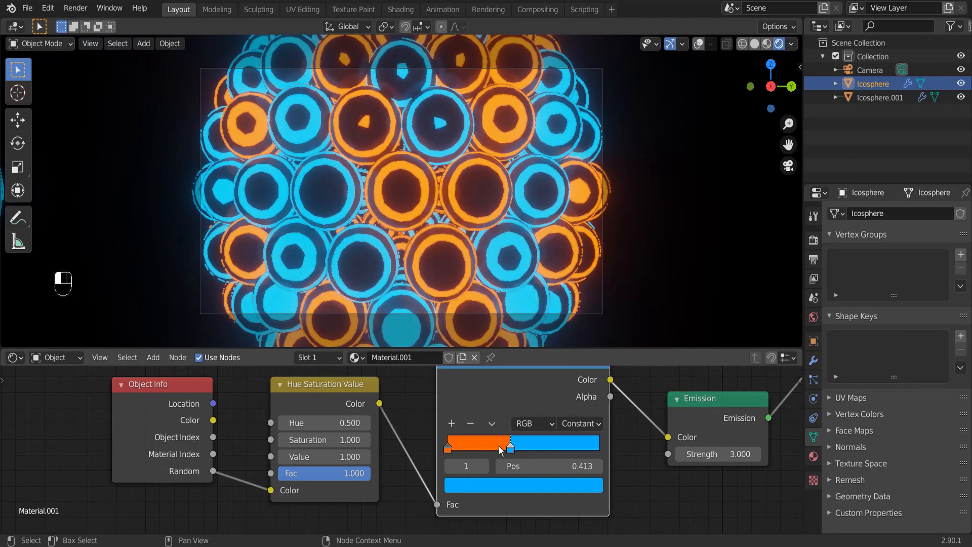
Move the white stop of the Wave Texture's black-and-white ColorRamp to about 0.65.
scroll(549, 407, "down", 6)
middle_click_drag(530, 453, 580, 422)
scroll(529, 421, "up", 7)
left_click_drag(580, 408, 573, 407)
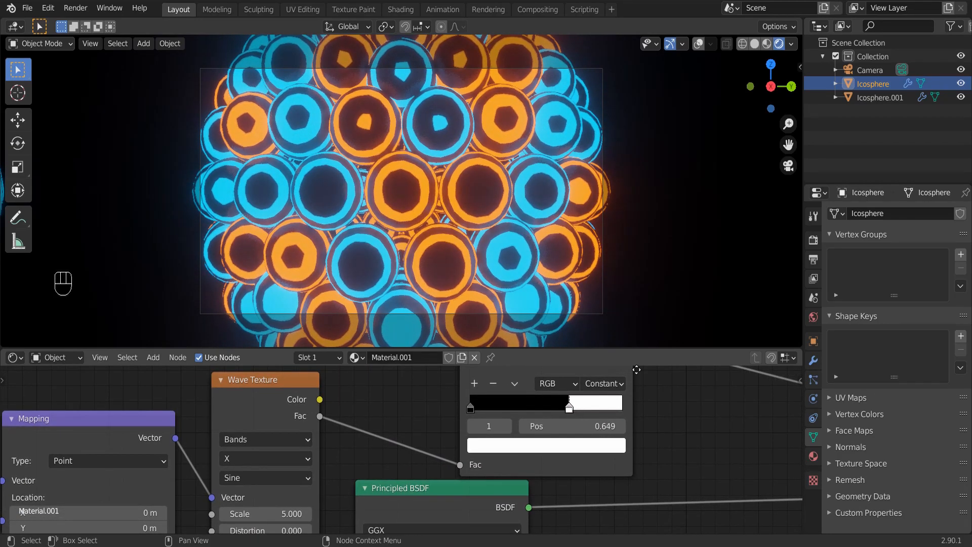
Set the Wave Texture's Scale to 6.5 and the icosphere's viewport subdivision level to 1, saving the file.
middle_click_drag(304, 491, 449, 423)
mouse_move(414, 448)
left_mouse_down()
mouse_move(424, 448)
mouse_move(414, 447)
left_mouse_up()
left_click(814, 360)
left_click(909, 278)
key("Return")
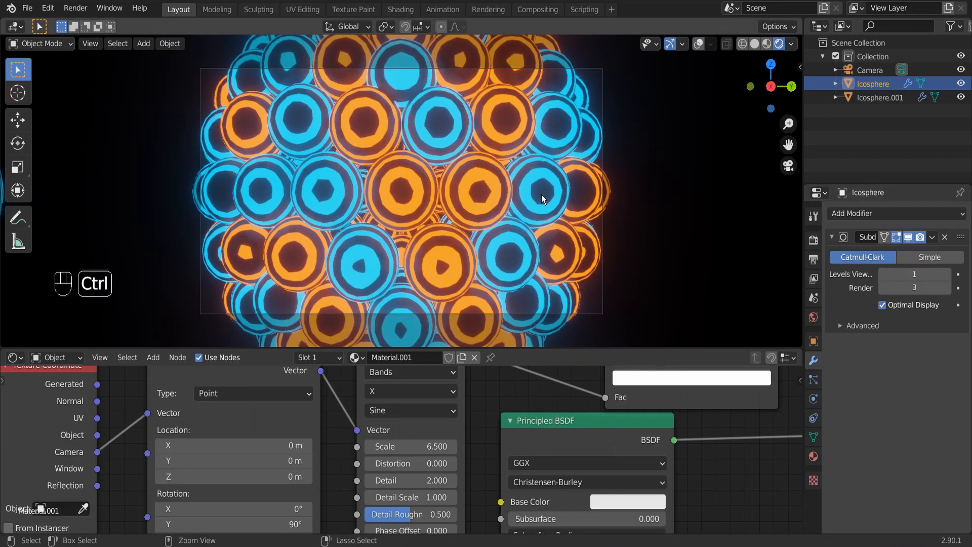
key("ctrl+s")
scroll(530, 166, "down", 4)
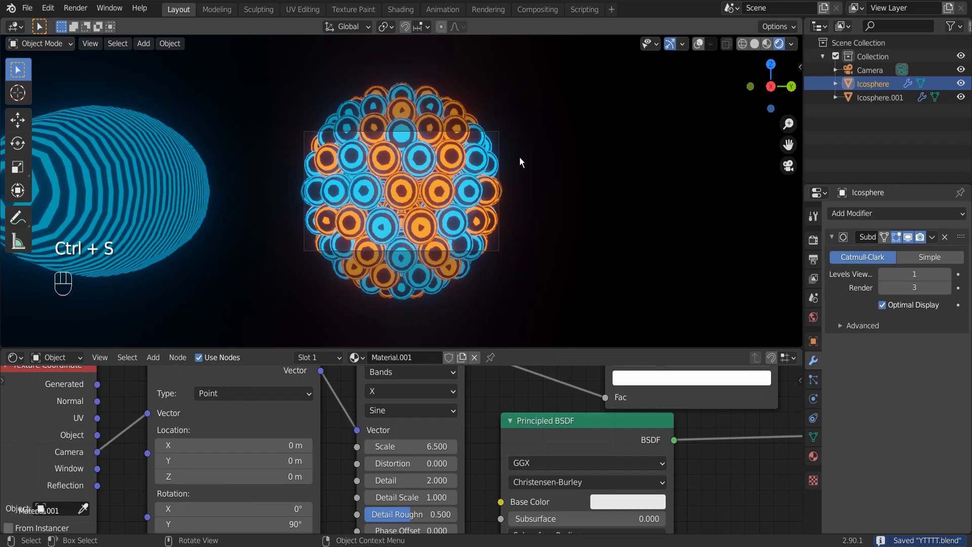
left_click(464, 189)
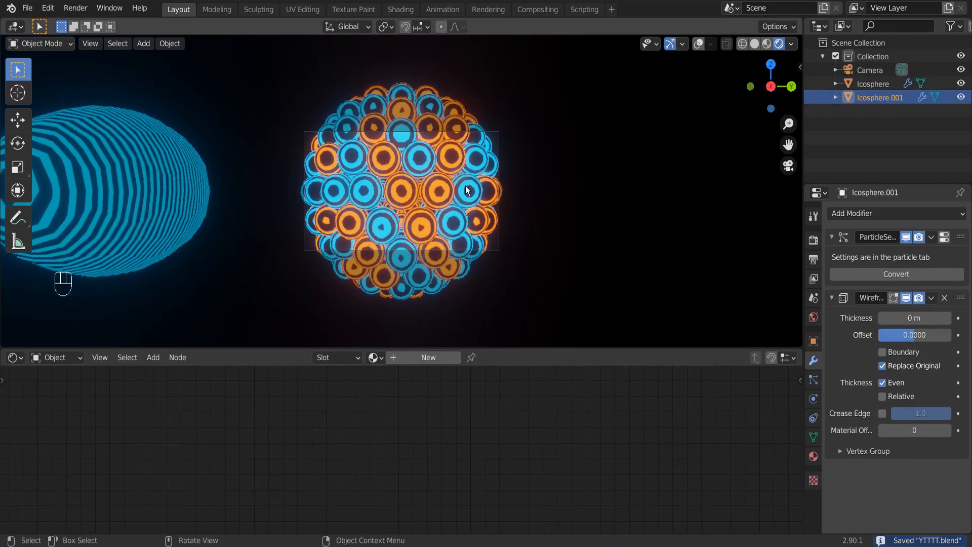
key("r")
key("x")
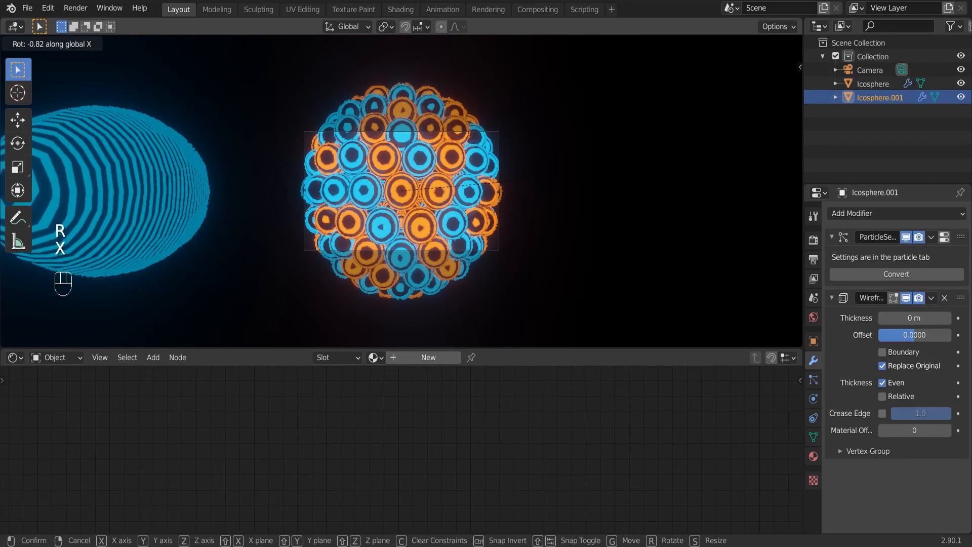
key("y")
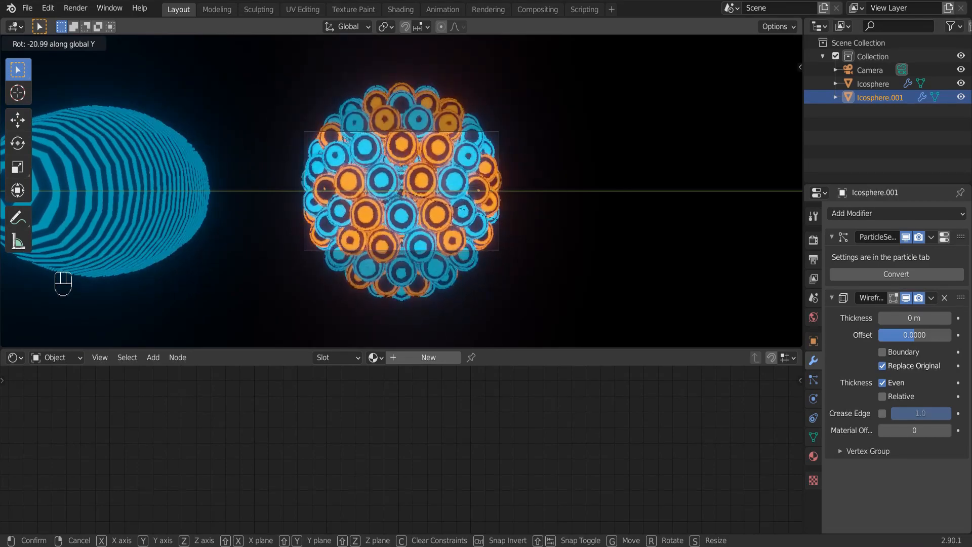
left_click(511, 301)
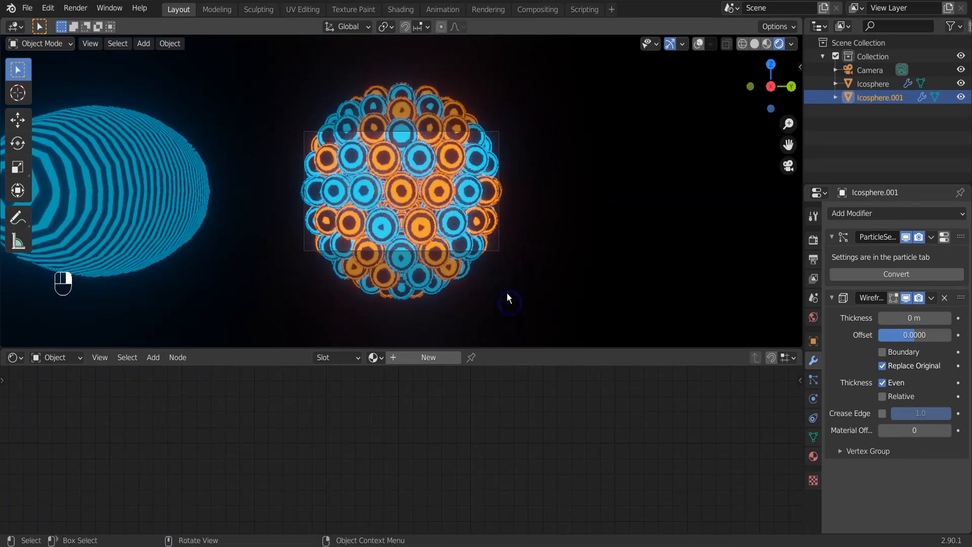
Change the shader node area into a Timeline and show the viewport in Solid shading with overlays on.
scroll(486, 224, "up", 5)
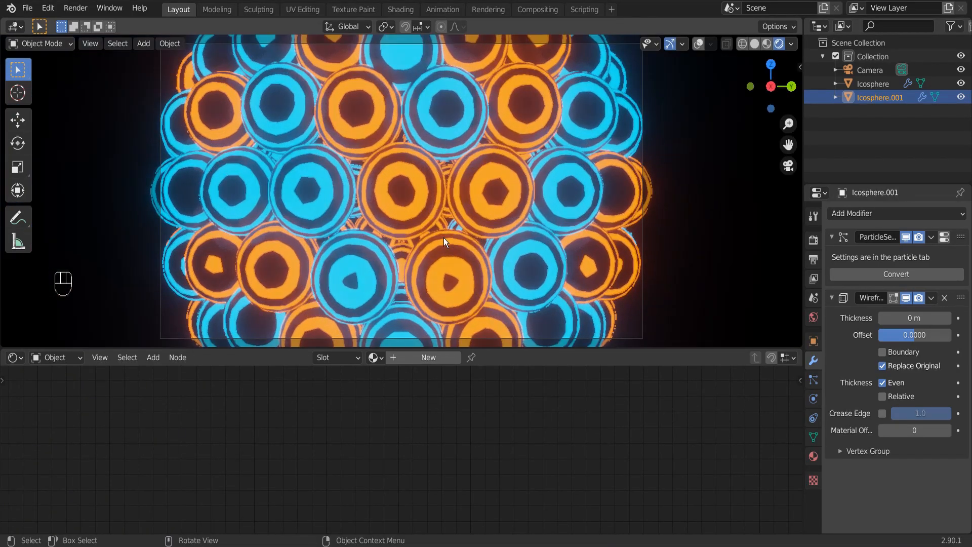
left_click(14, 357)
left_click(174, 425)
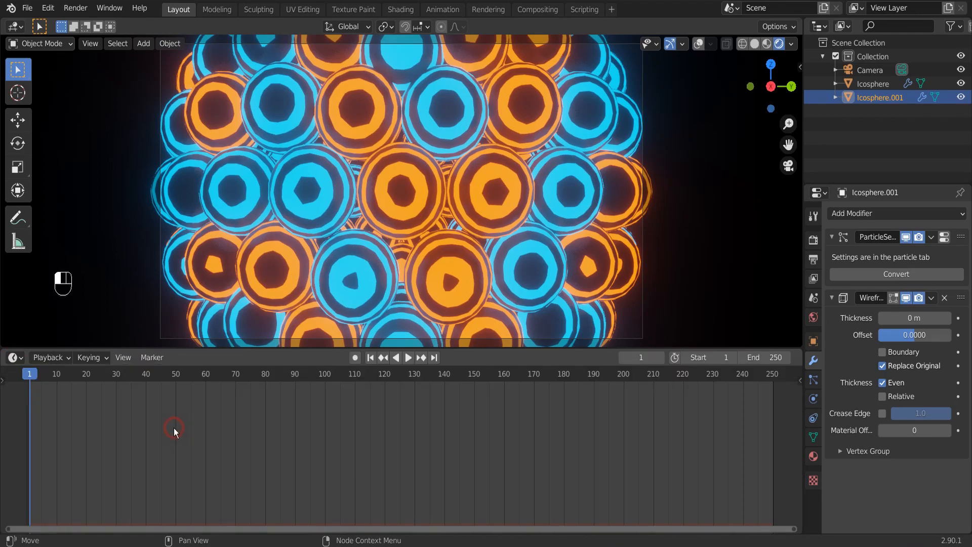
scroll(501, 190, "down", 5)
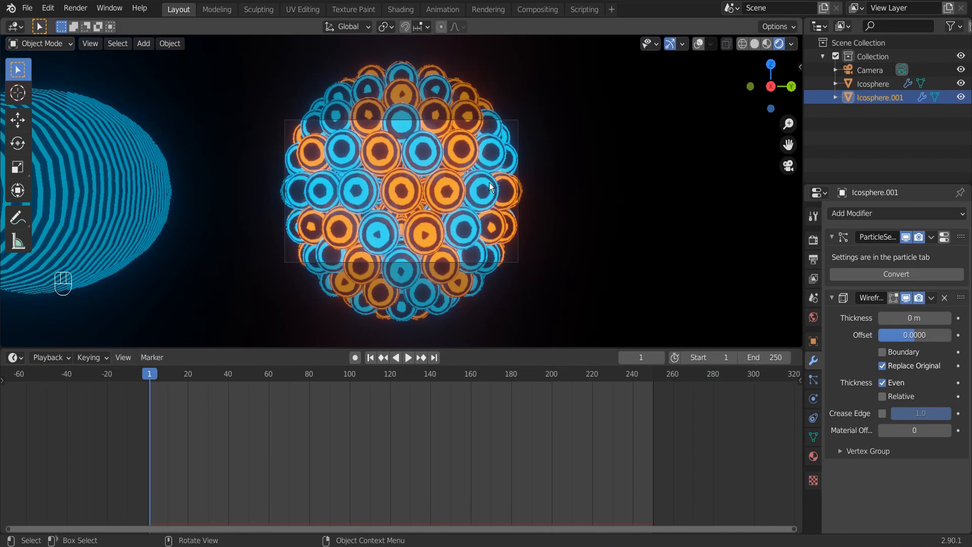
left_click(754, 44)
left_click(699, 44)
Insert a Rotation keyframe for the large instancing sphere at frame 1.
scroll(436, 185, "down", 3)
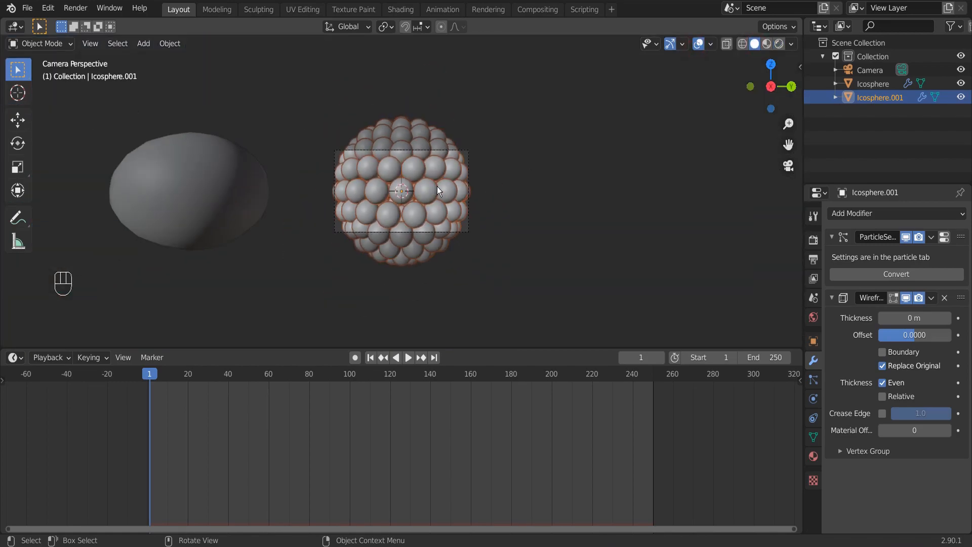
key("i")
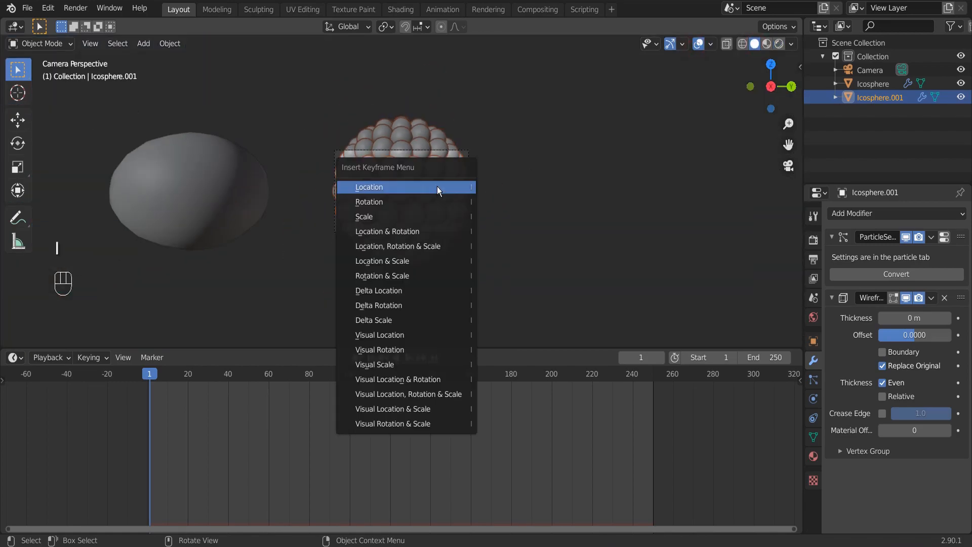
left_click(412, 201)
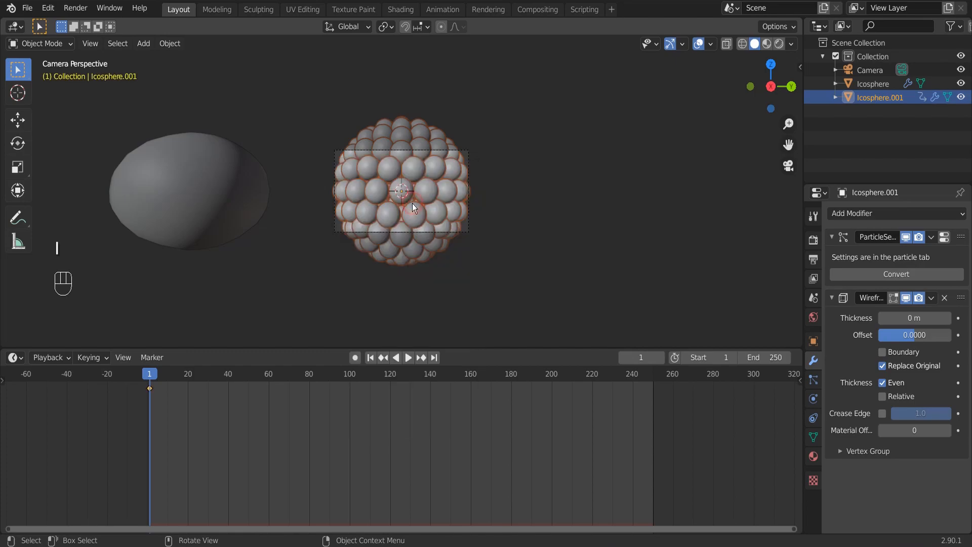
At frame 250, rotate the instancing sphere 360° about the global Y axis and insert a Rotation keyframe.
left_click(434, 358)
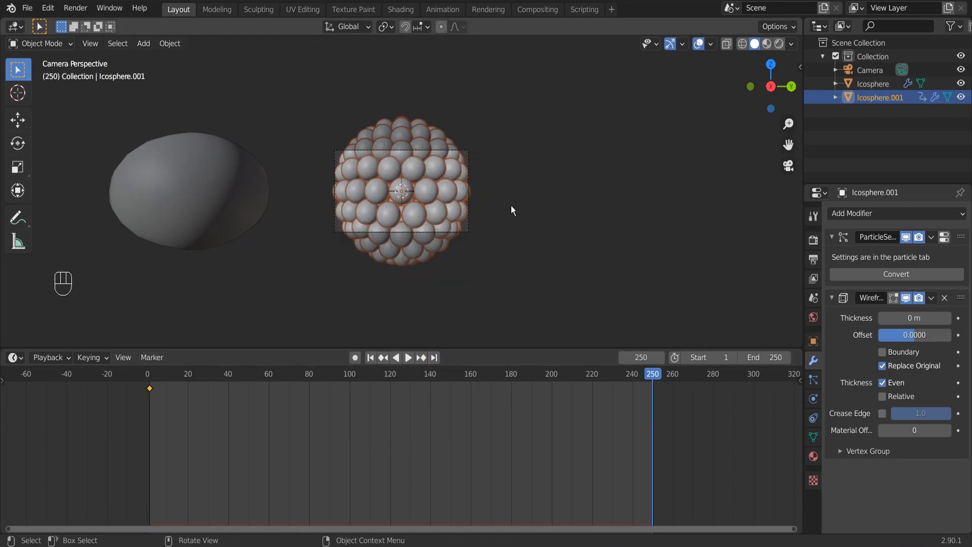
scroll(546, 200, "up", 4)
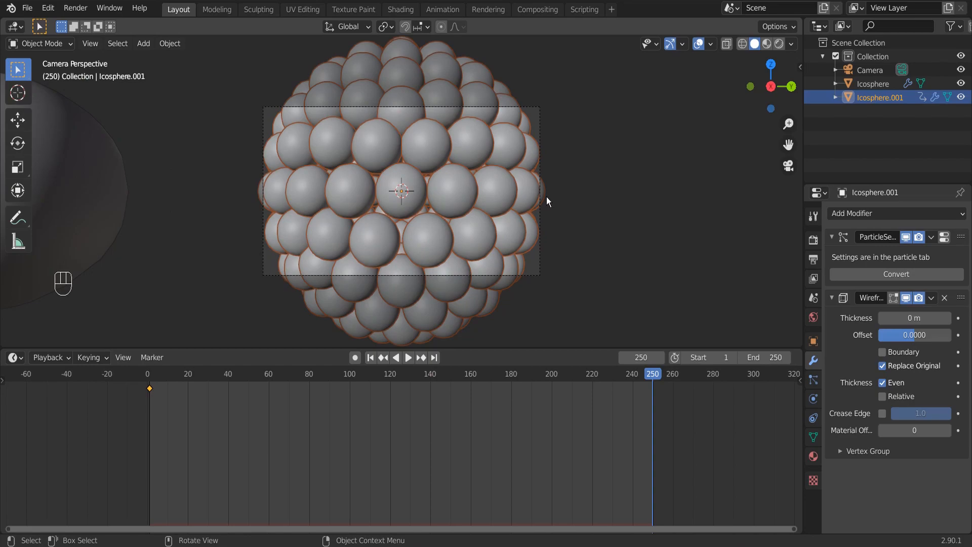
type("ry36")
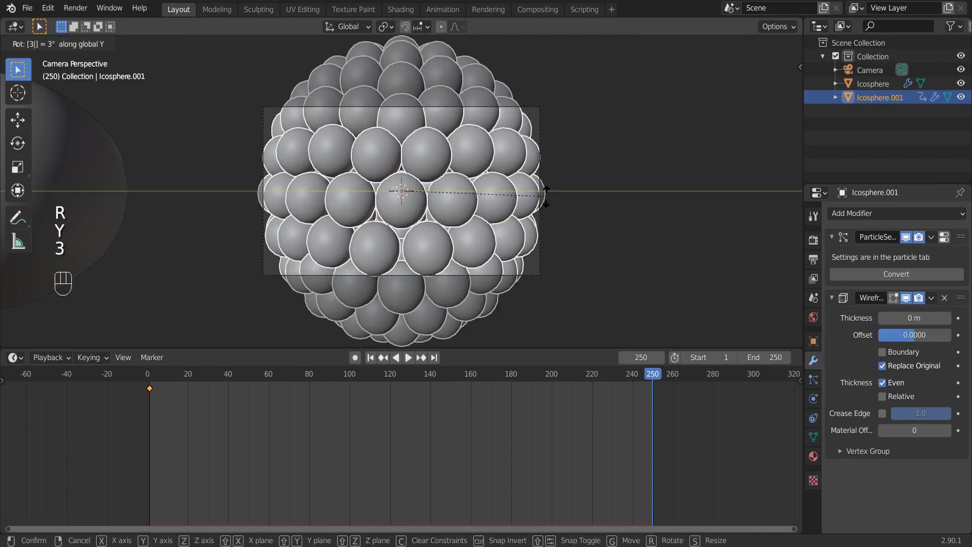
type("0")
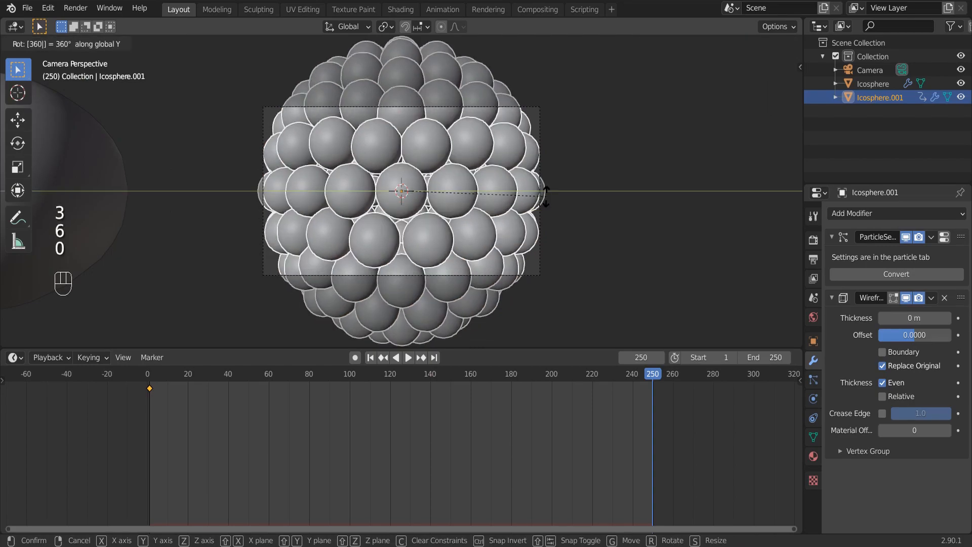
left_click(547, 198)
key("i")
left_click(547, 198)
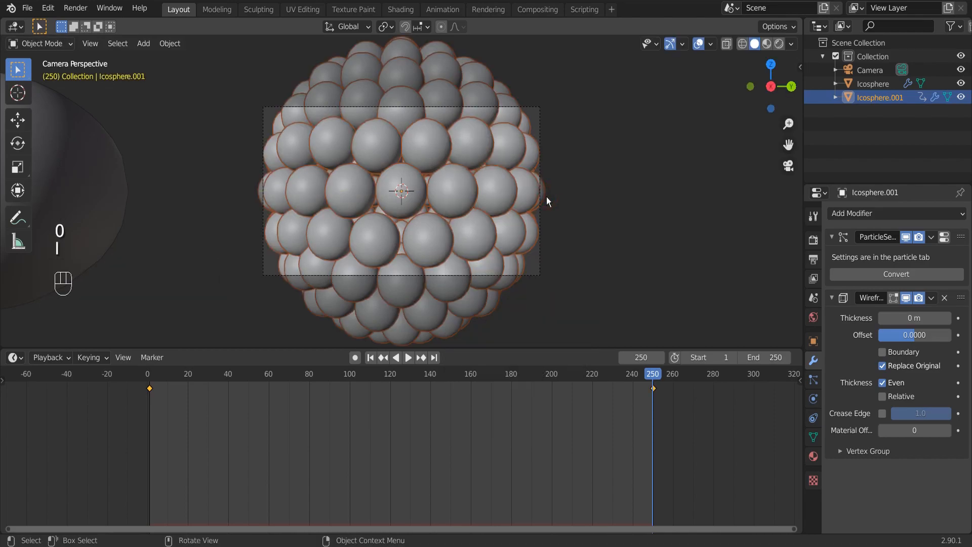
Set the animation's end frame to 249 and play back the rotation briefly.
left_click(740, 358)
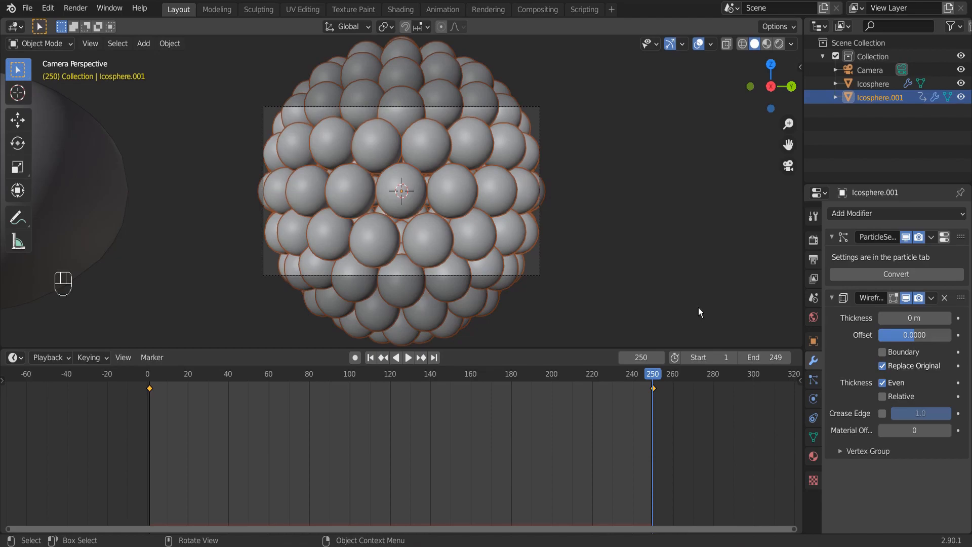
key("shift+space")
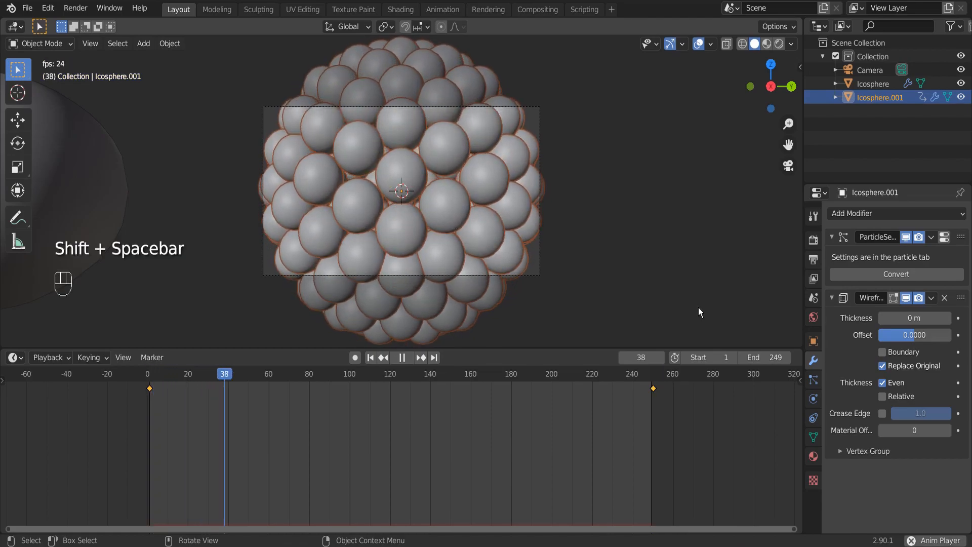
key("shift+space")
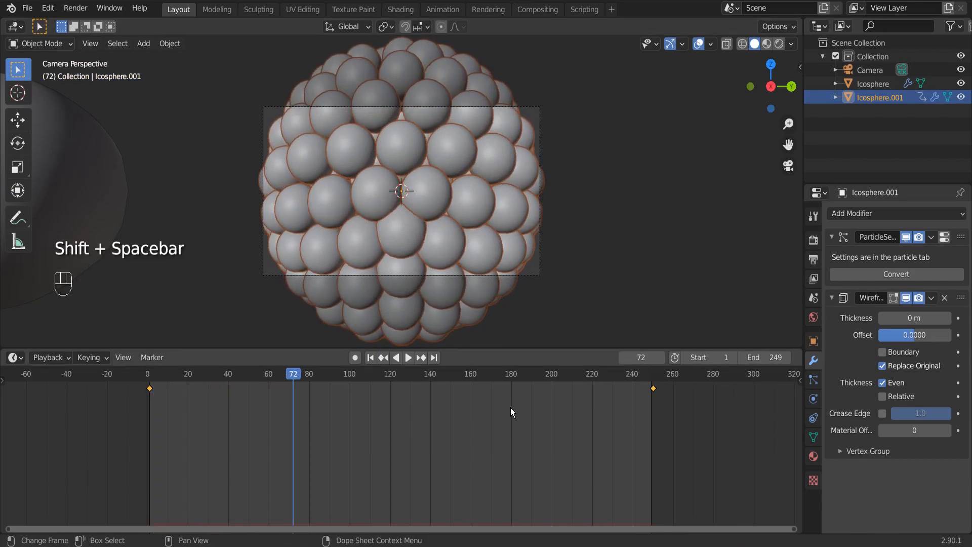
Set the interpolation of all the sphere's rotation keyframes to Linear.
key("a")
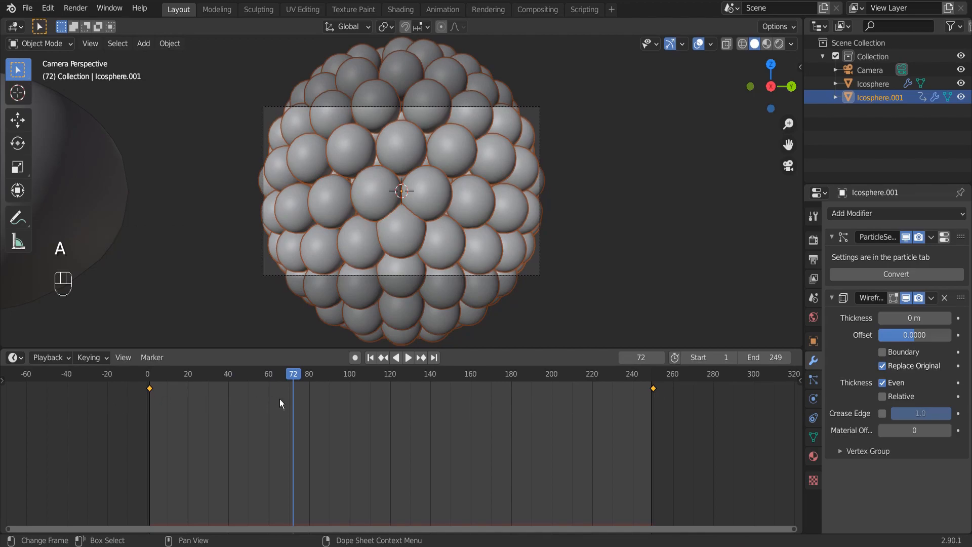
key("t")
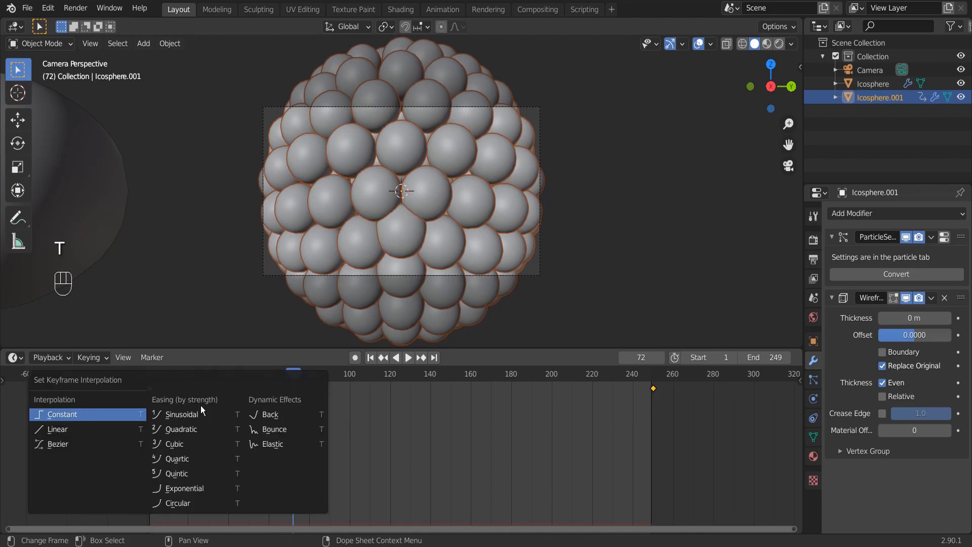
left_click(53, 429)
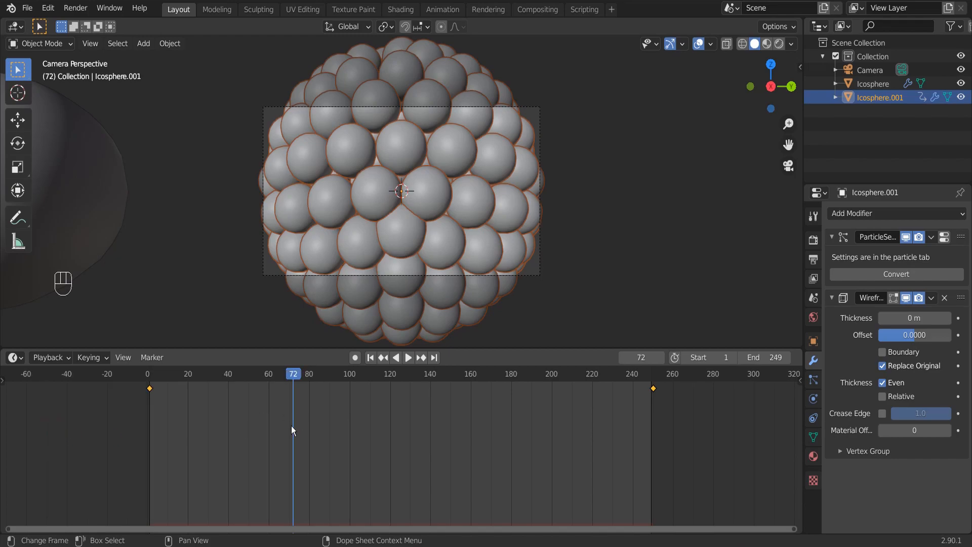
Look up the Default Interpolation for new keyframes in the Animation preferences, leaving the options as they are.
left_click(48, 8)
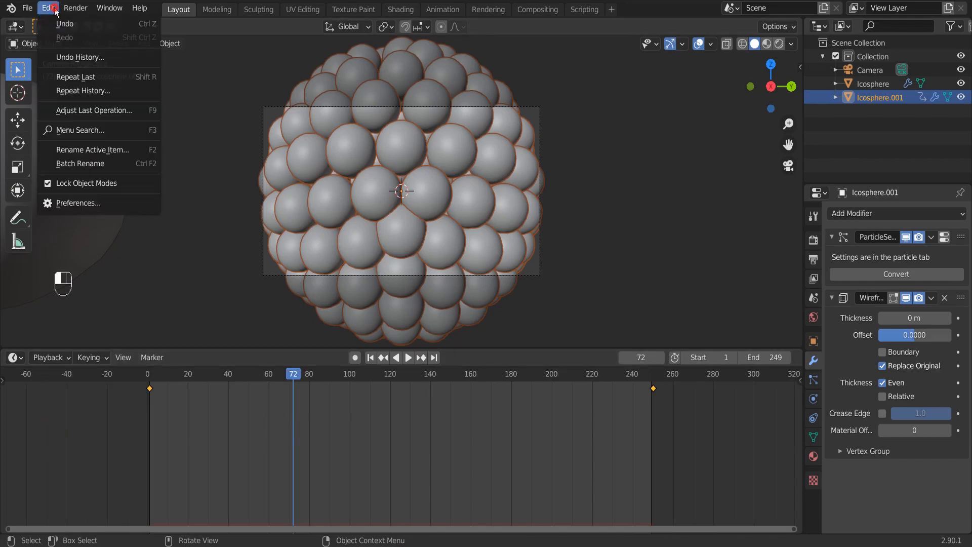
left_click(95, 201)
left_click(74, 147)
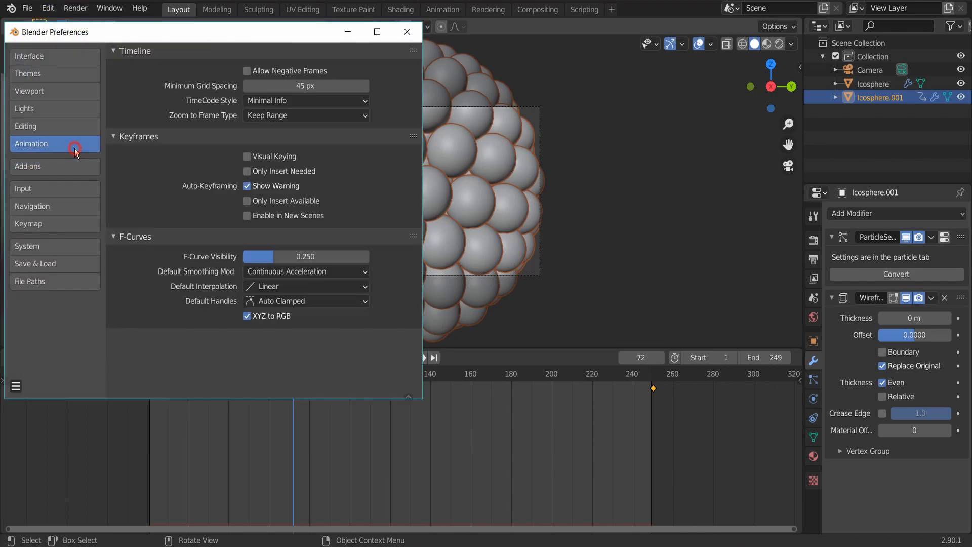
left_click(253, 287)
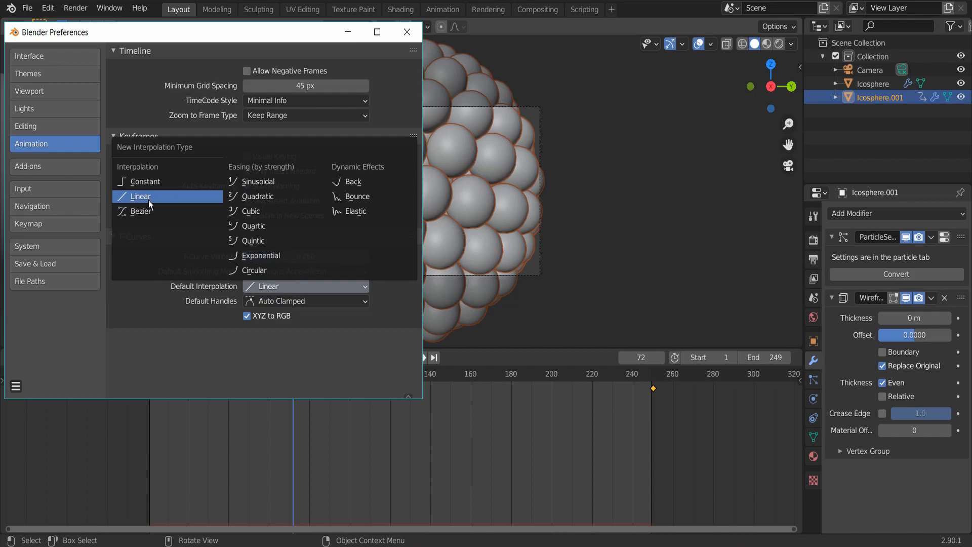
left_click(407, 32)
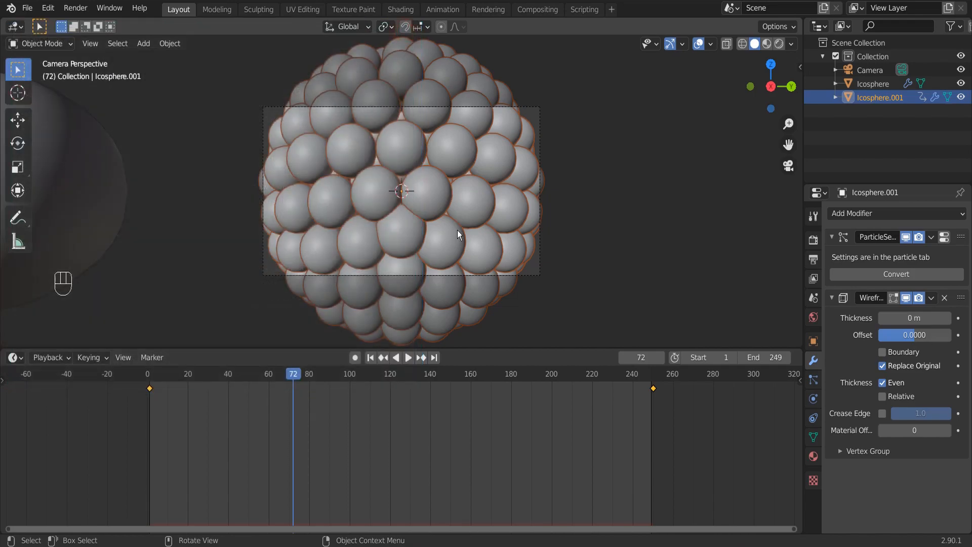
Show the viewport in Rendered shading at frame 1 and save the file.
left_click(778, 44)
key("shift+Left")
key("shift+Right")
key("shift+Left")
key("Right")
key("shift+Left")
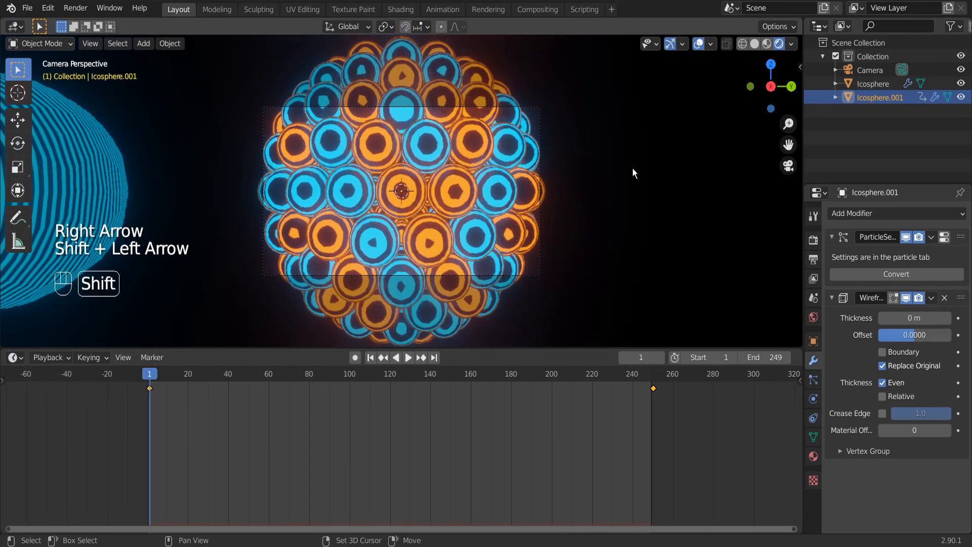
key("ctrl+s")
Set the render output location to the FTFFT folder.
scroll(585, 169, "up", 2)
left_click(813, 240)
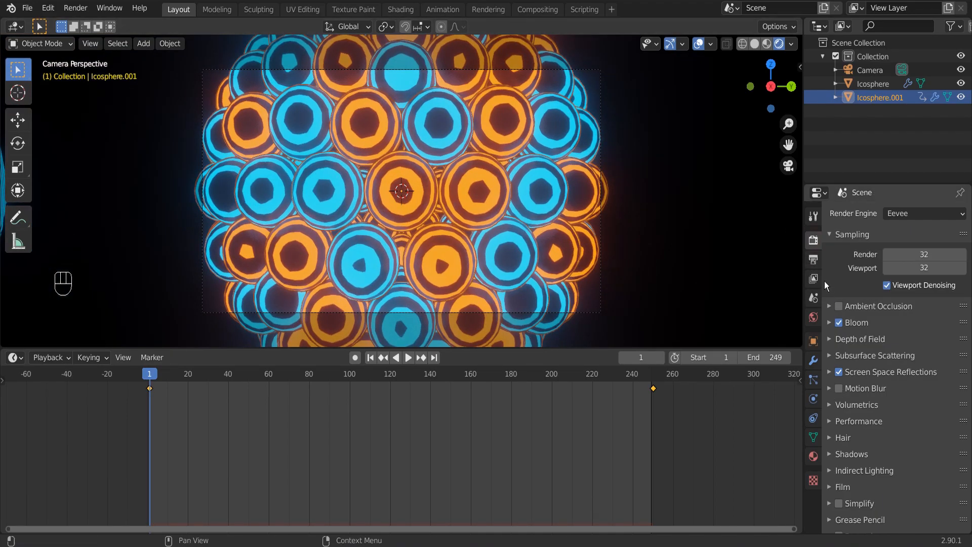
left_click(814, 260)
scroll(921, 418, "down", 4)
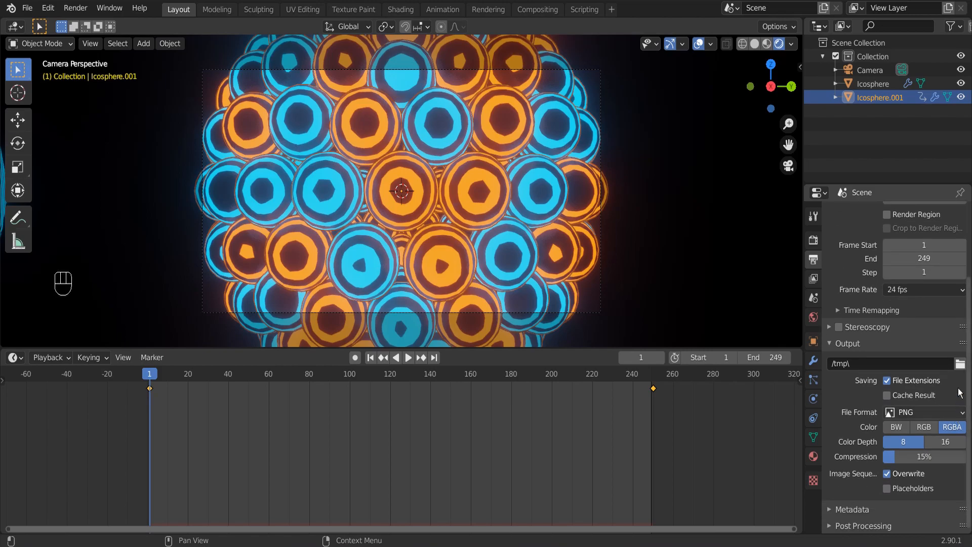
left_click(960, 363)
key("Return")
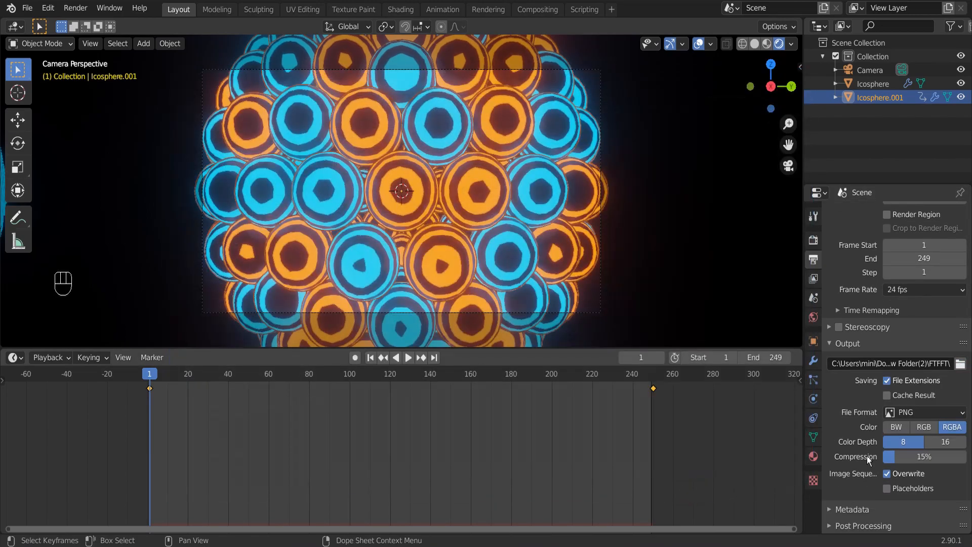
Set the output file format to FFmpeg video and return the viewport to Solid shading.
left_click(900, 413)
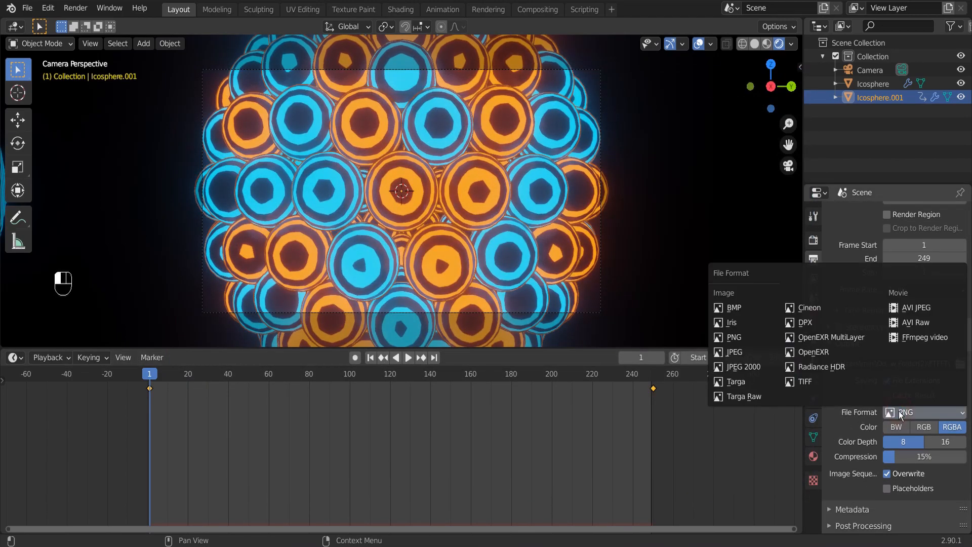
left_click(911, 337)
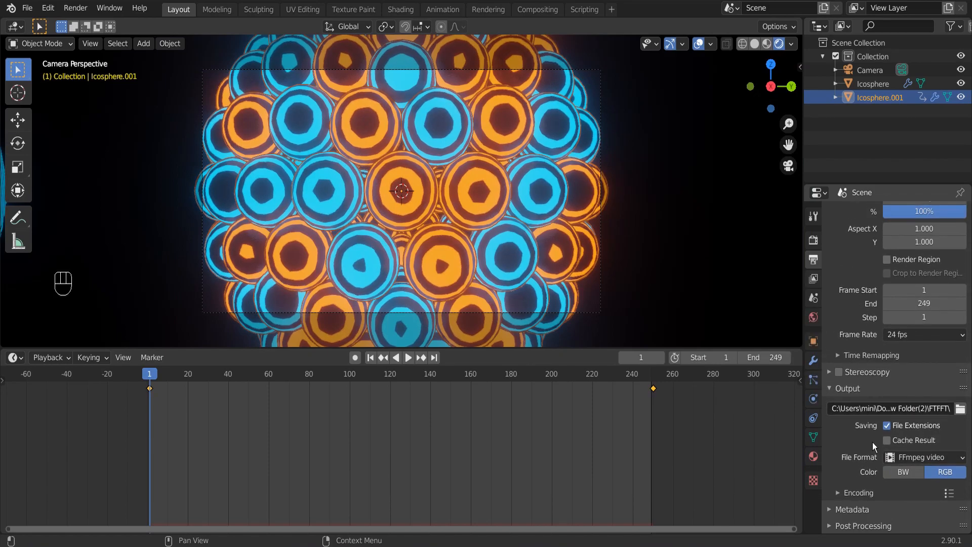
left_click(754, 44)
Set the video encoding container to MPEG-4 and the output quality to Perceptually lossless.
left_click(859, 492)
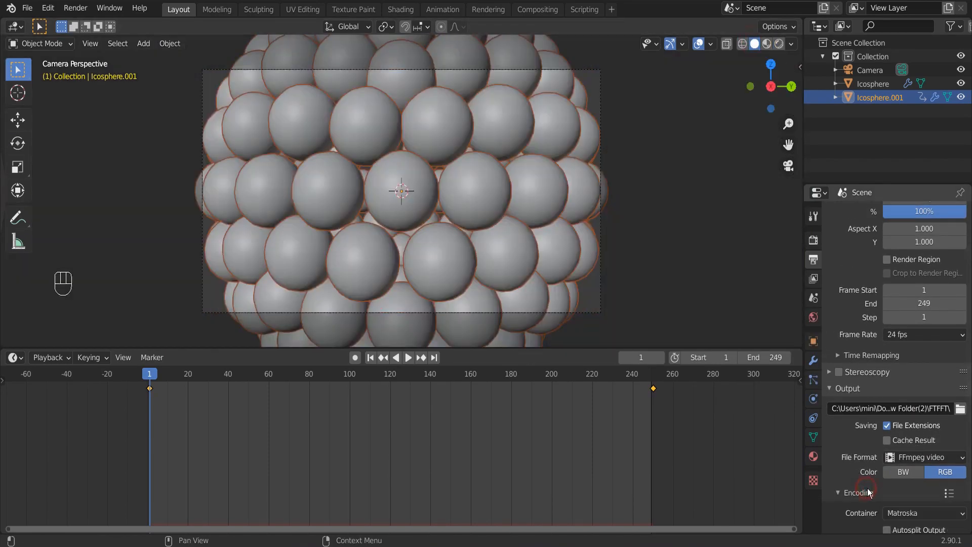
scroll(892, 456, "down", 5)
left_click(911, 381)
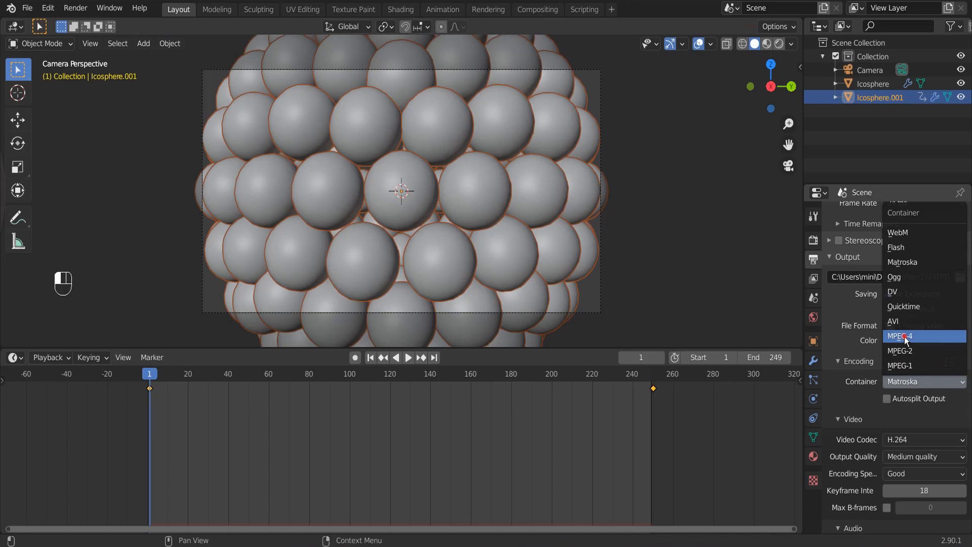
left_click(910, 343)
scroll(896, 408, "down", 3)
left_click(899, 396)
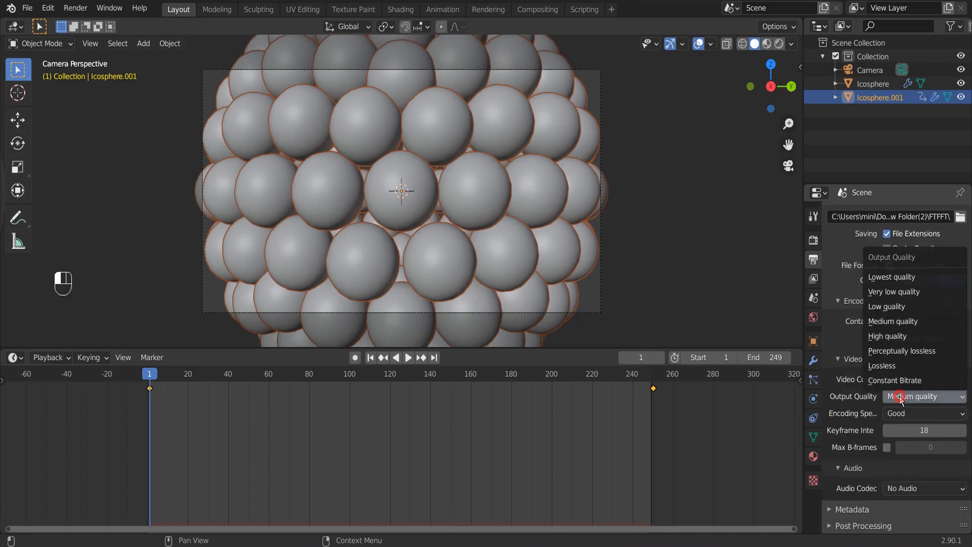
left_click(903, 351)
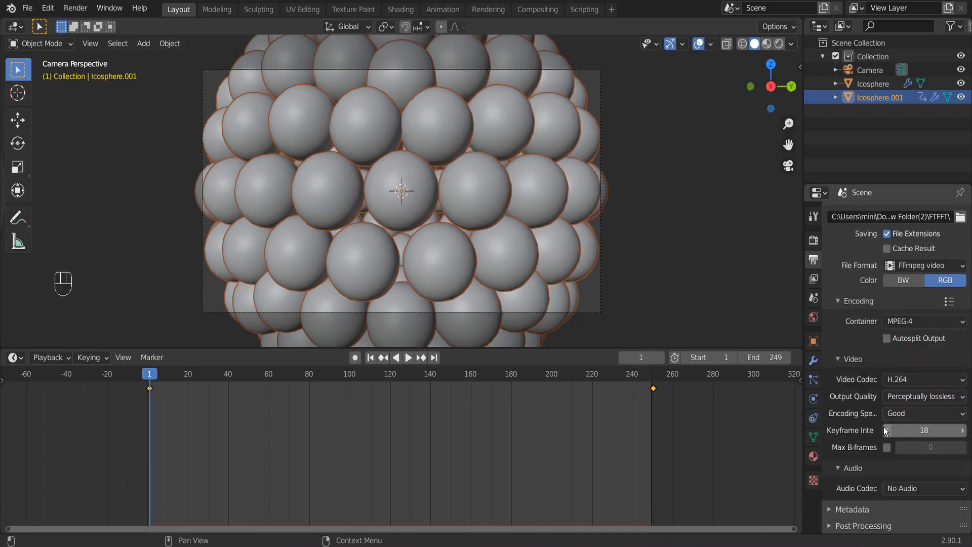
Show the viewport in Rendered shading and display the Icosphere's material nodes in the Shader Editor.
left_click(779, 44)
scroll(481, 182, "up", 1)
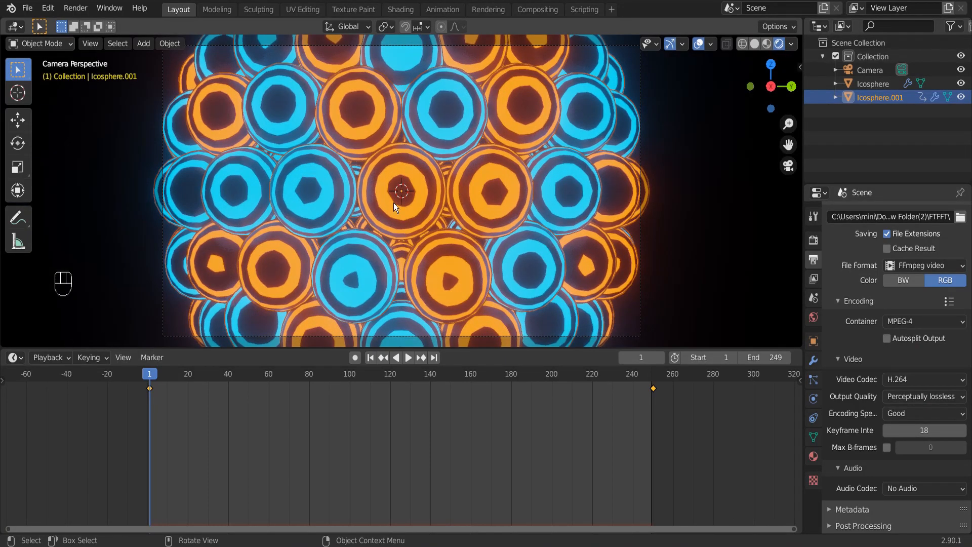
left_click(15, 358)
left_click(53, 483)
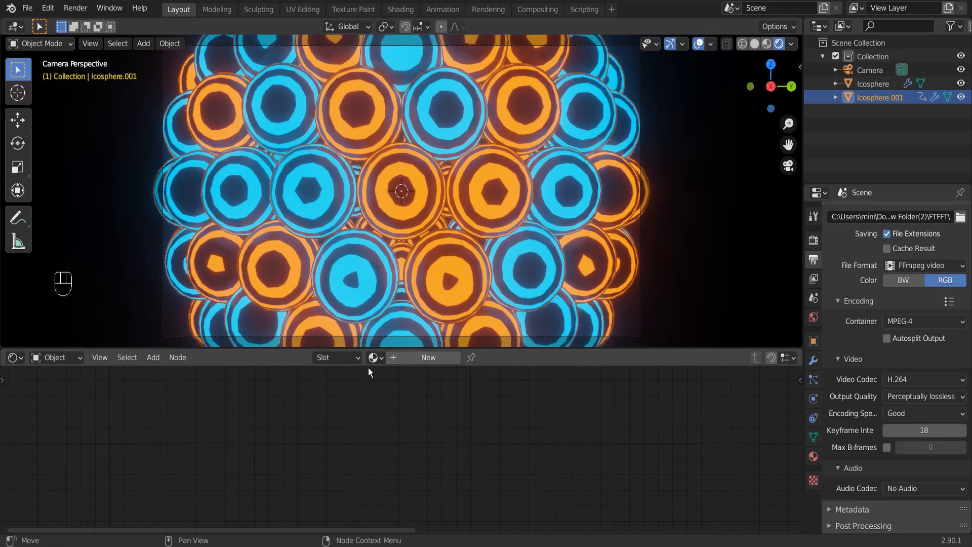
left_click(861, 83)
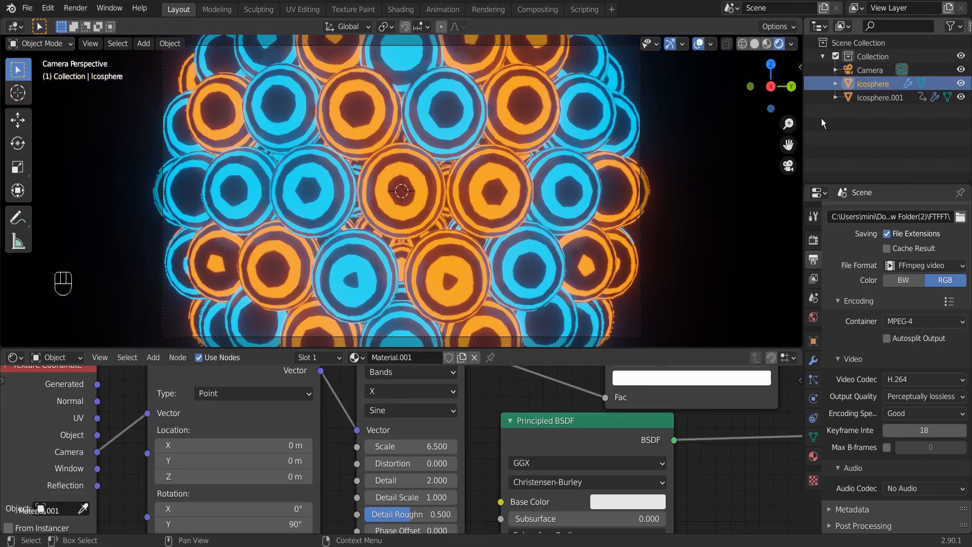
Raise the Metallic value of the Icosphere material's Principled BSDF to about 0.436.
scroll(506, 454, "down", 3)
middle_click_drag(549, 461, 447, 362)
scroll(447, 444, "up", 2)
mouse_move(447, 444)
left_mouse_down()
mouse_move(503, 444)
mouse_move(442, 441)
mouse_move(452, 441)
left_mouse_up()
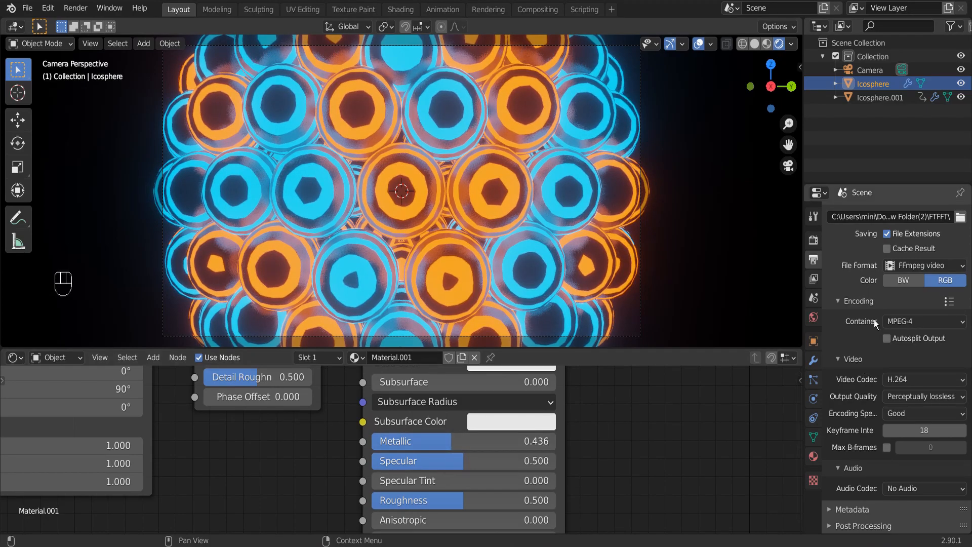
Render frame 1 as a test image, close the result and render the full animation.
left_click(82, 10)
left_click(90, 23)
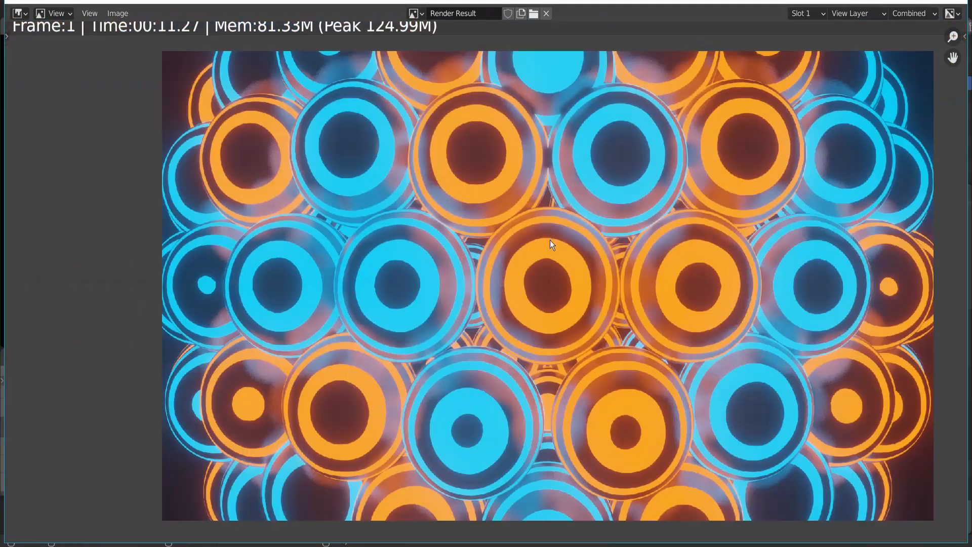
scroll(550, 240, "down", 2)
scroll(627, 258, "up", 2)
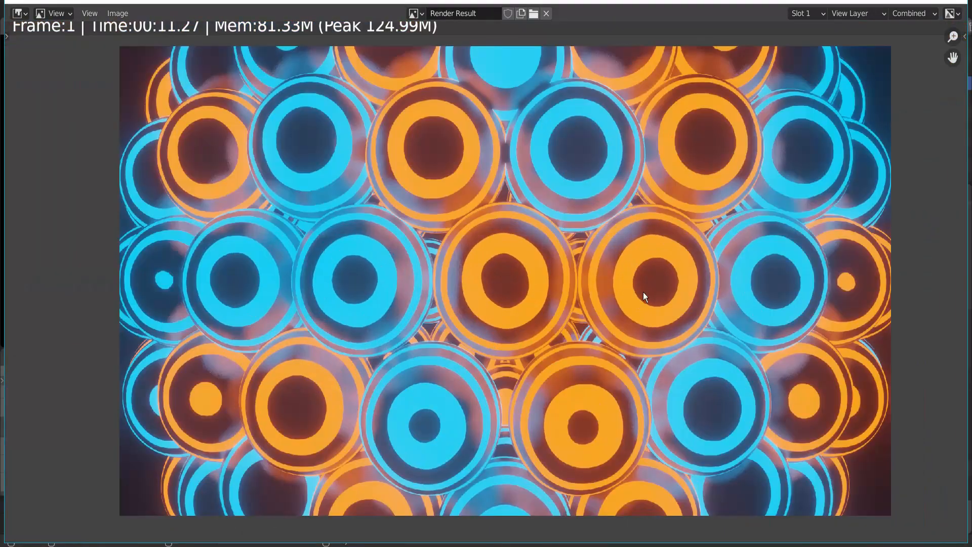
left_click(950, 2)
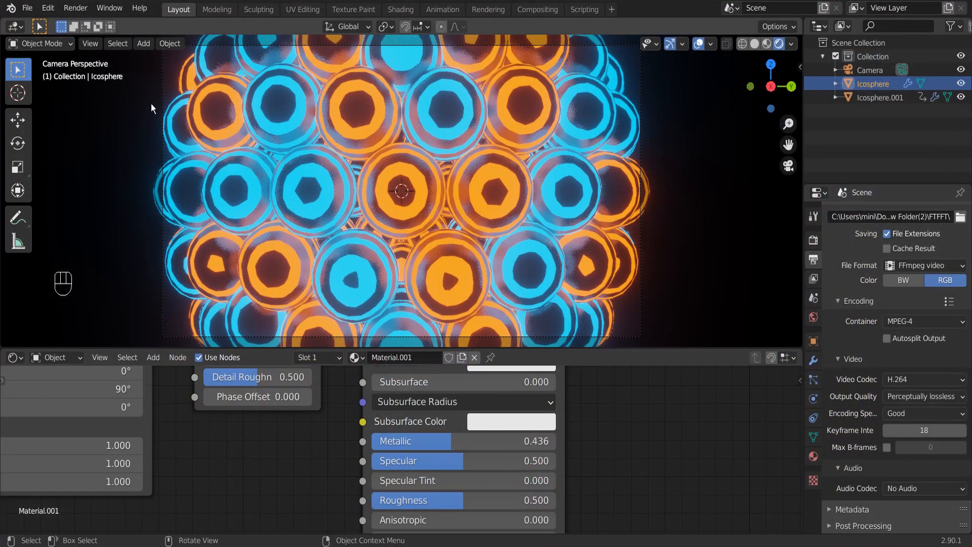
left_click(77, 8)
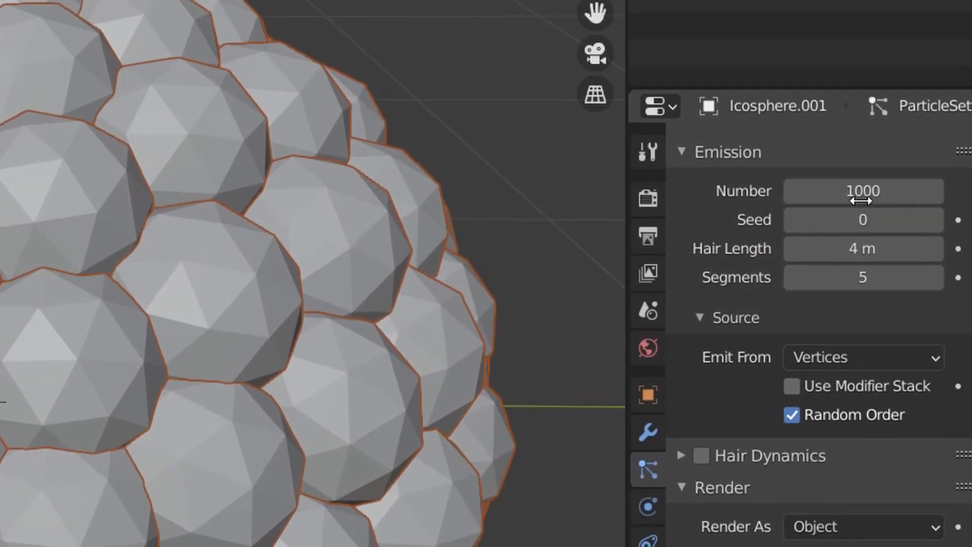
Set the particle Number of Icosphere.001 to 5000 and check the sphere covering from several sides.
left_click_drag(861, 200, 840, 200)
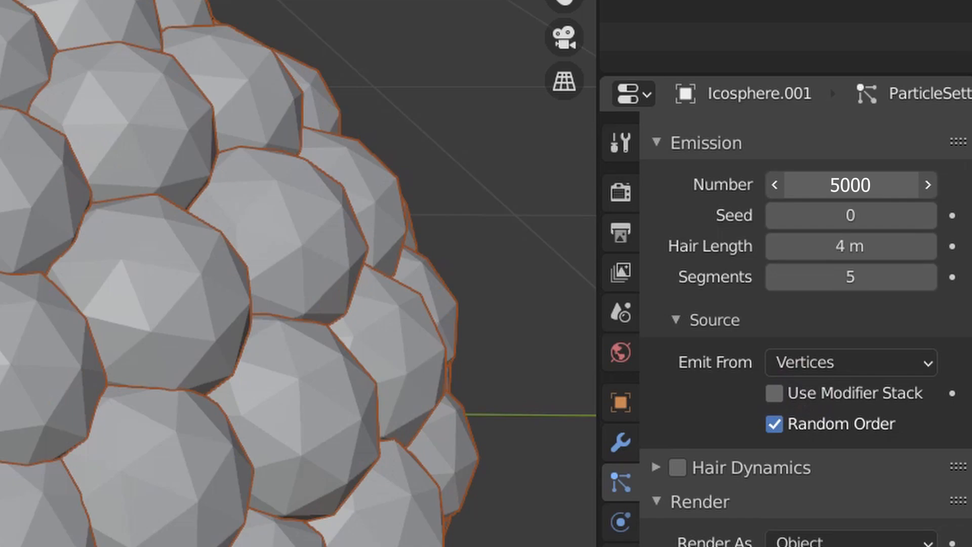
middle_click_drag(308, 265, 539, 169)
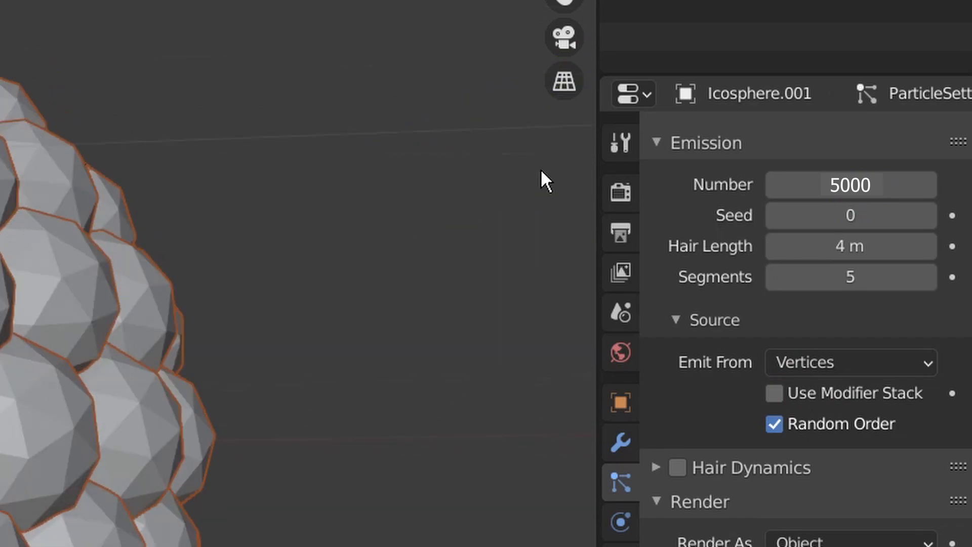
scroll(384, 177, "up", 4)
middle_click_drag(253, 185, 517, 328)
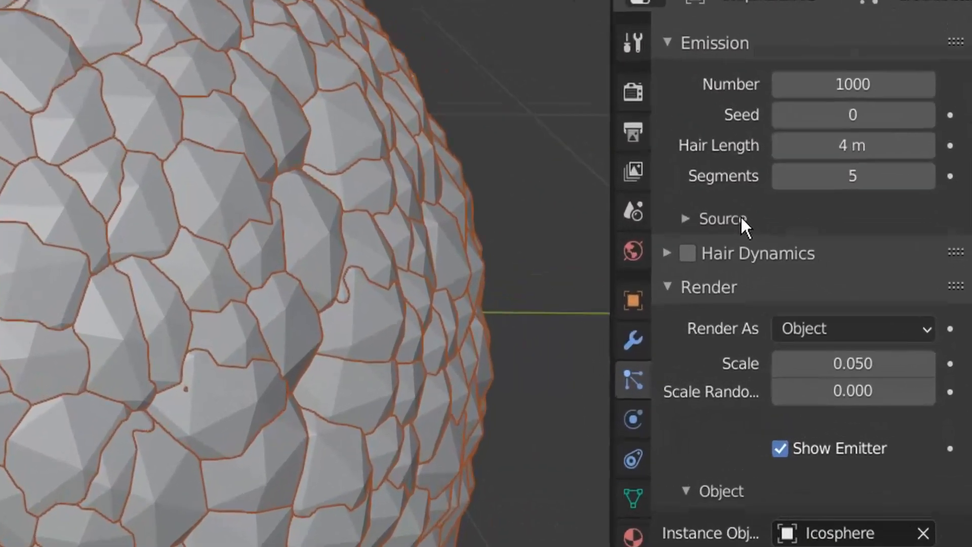
Set the Emit From source of Icosphere.001's particle system to Vertices.
left_click(729, 216)
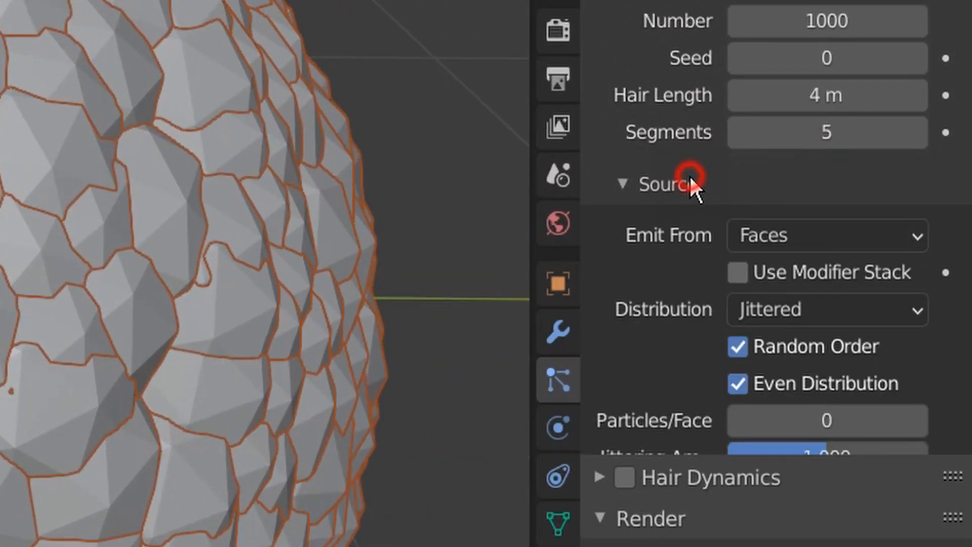
left_click(760, 234)
left_click(764, 276)
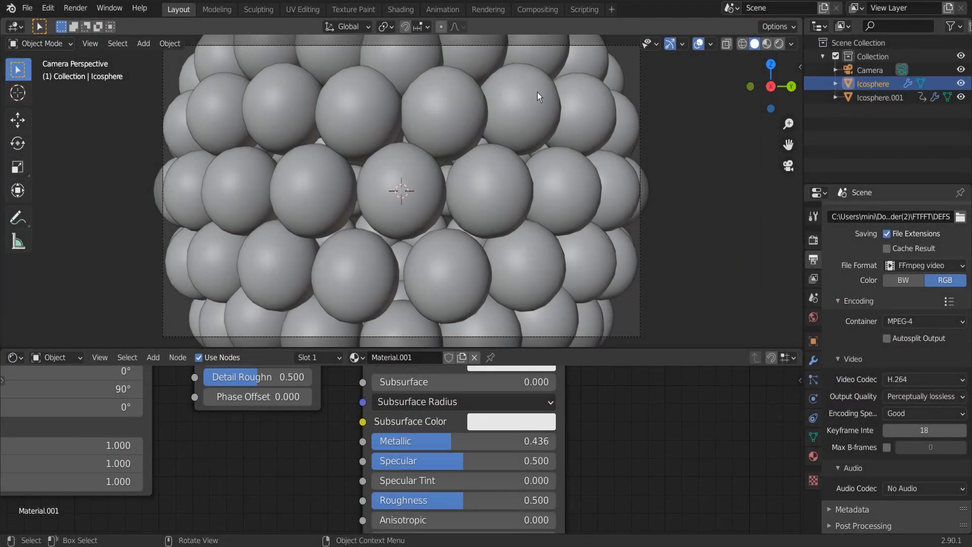
Add a Video Editing workspace to the file.
left_click(611, 9)
mouse_move(576, 88)
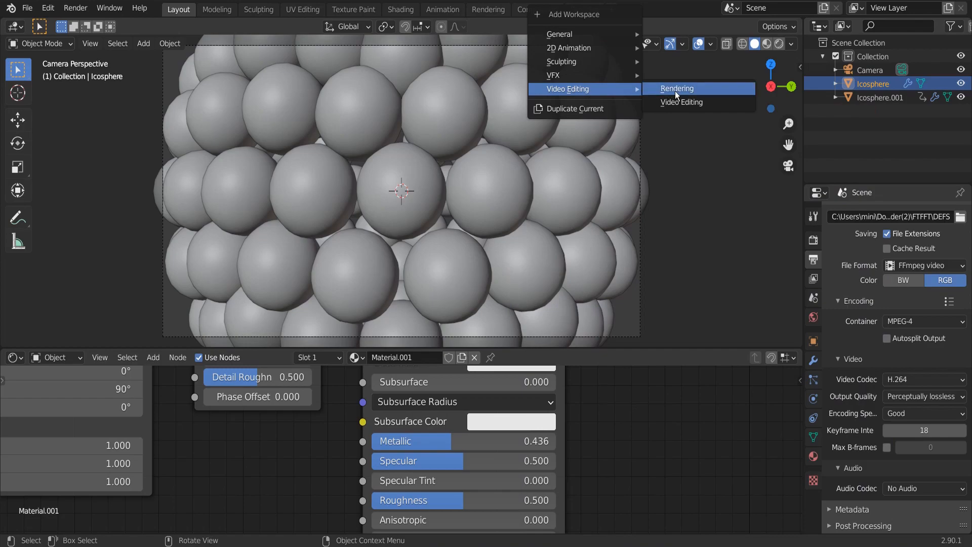
left_click(672, 101)
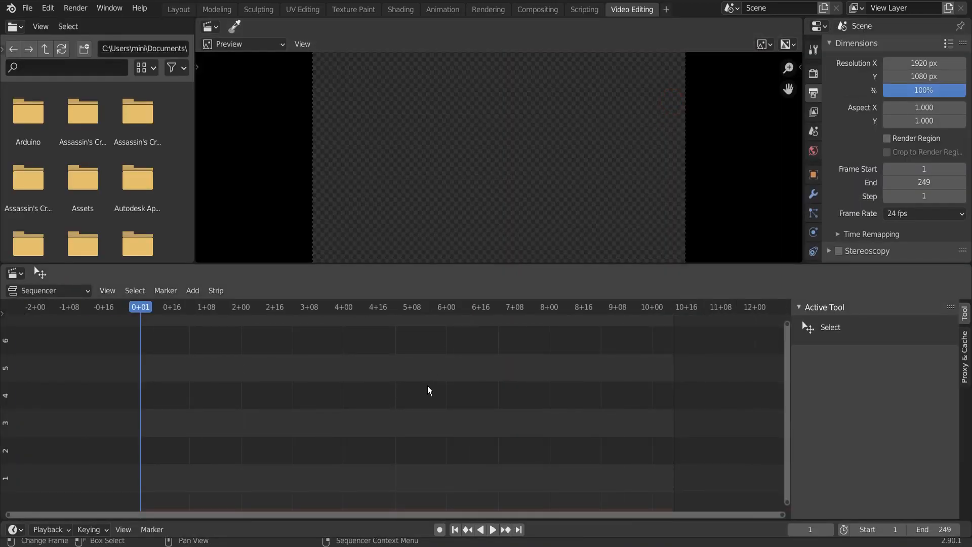
Add the rendered movie 0001-0249.mp4 from the FTFFT folder as a strip starting at frame 1 in the sequencer.
scroll(388, 374, "down", 1)
left_click(193, 291)
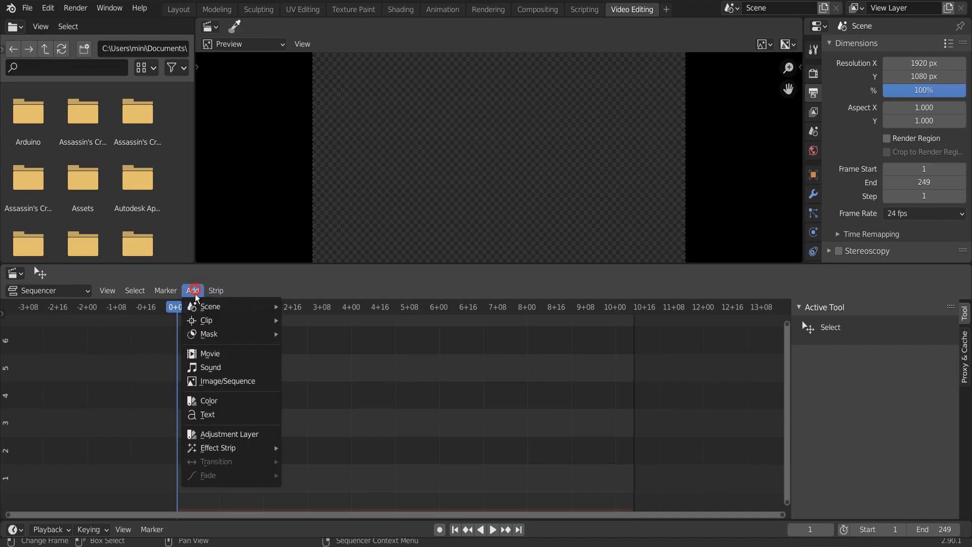
left_click(209, 351)
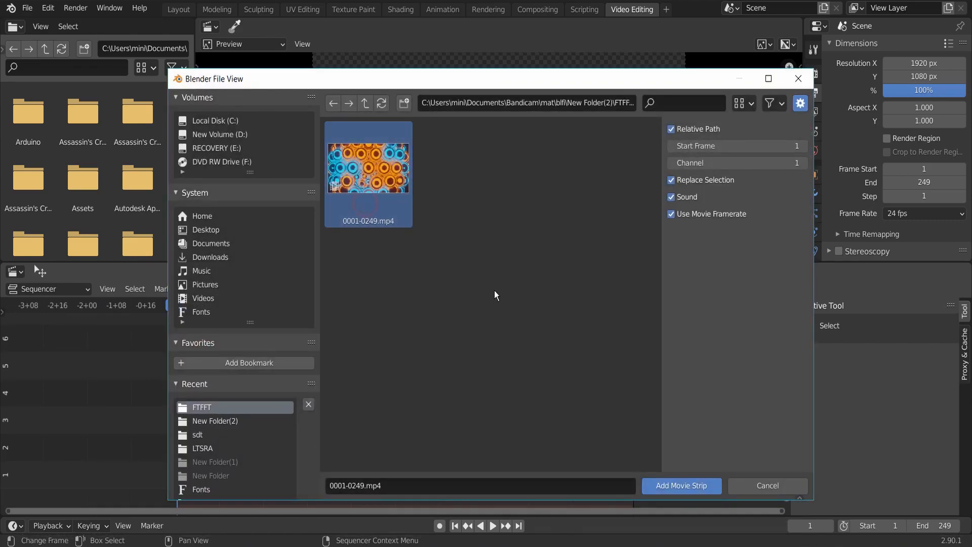
left_click(683, 485)
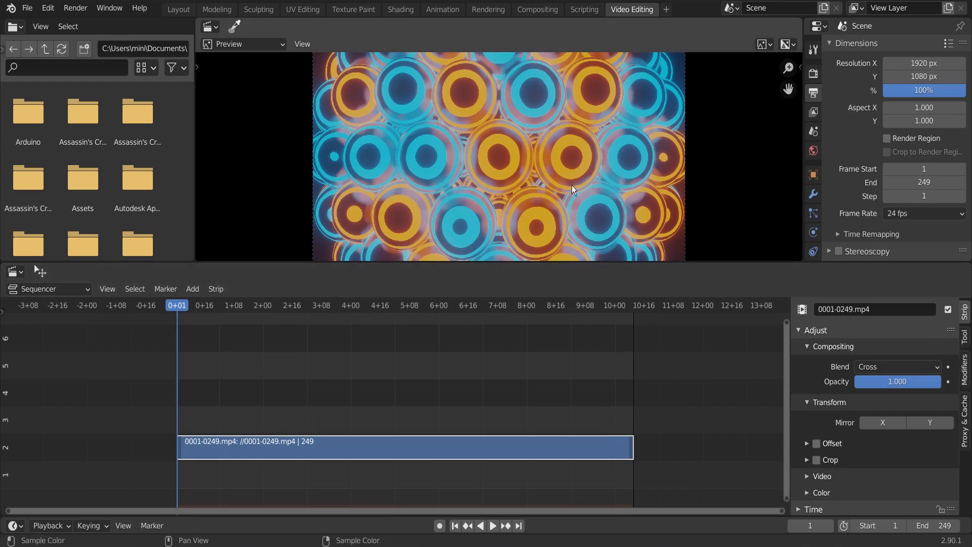
Set the View Transform in the scene's Color Management to Standard.
scroll(575, 182, "down", 2)
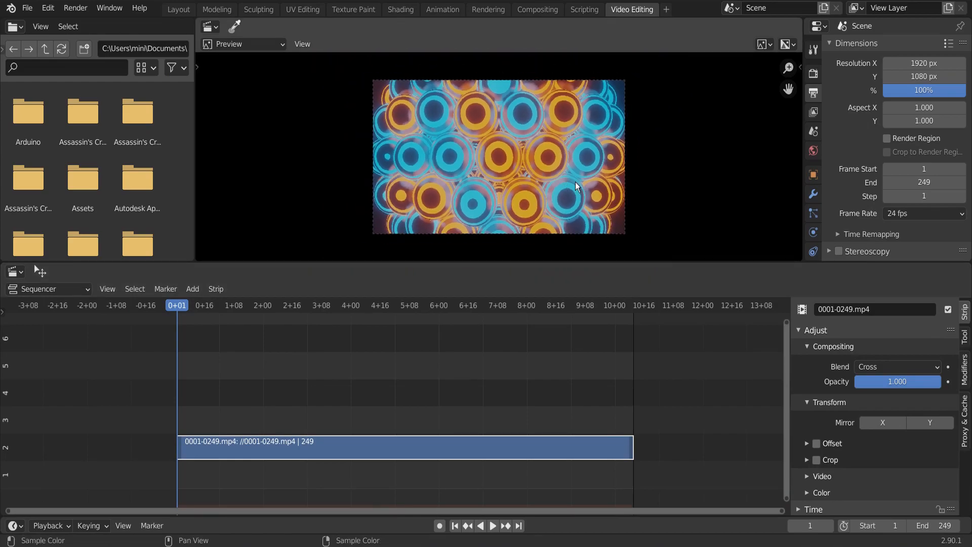
left_click(813, 73)
scroll(873, 187, "down", 5)
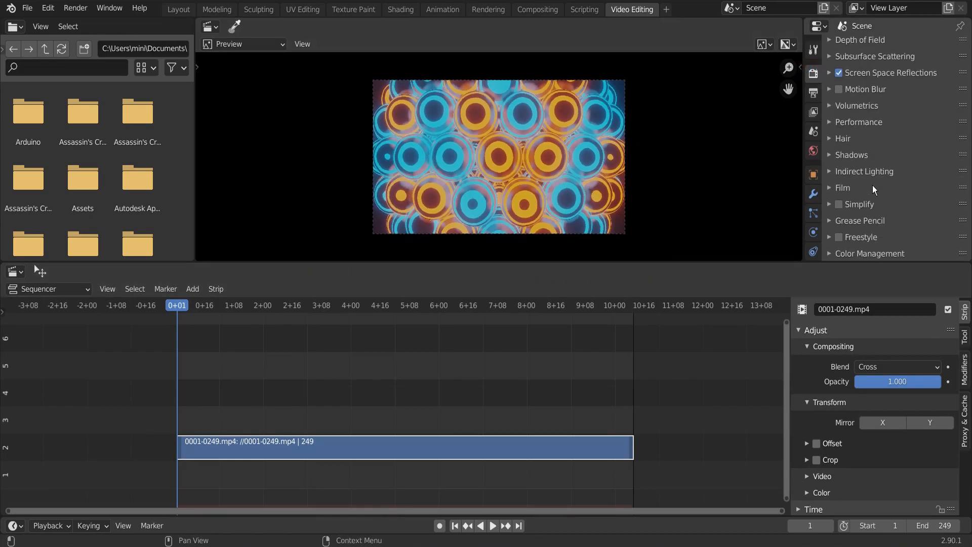
scroll(853, 256, "down", 5)
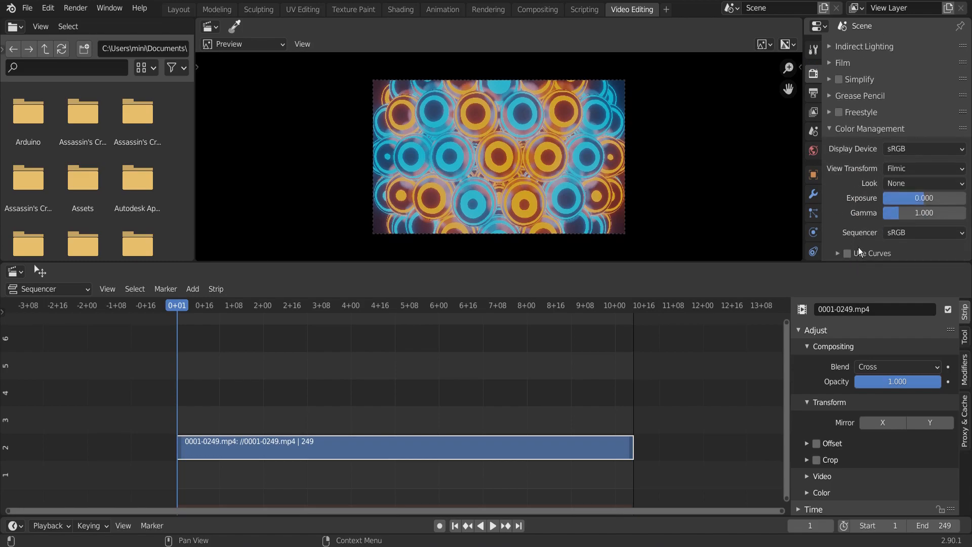
left_click(907, 168)
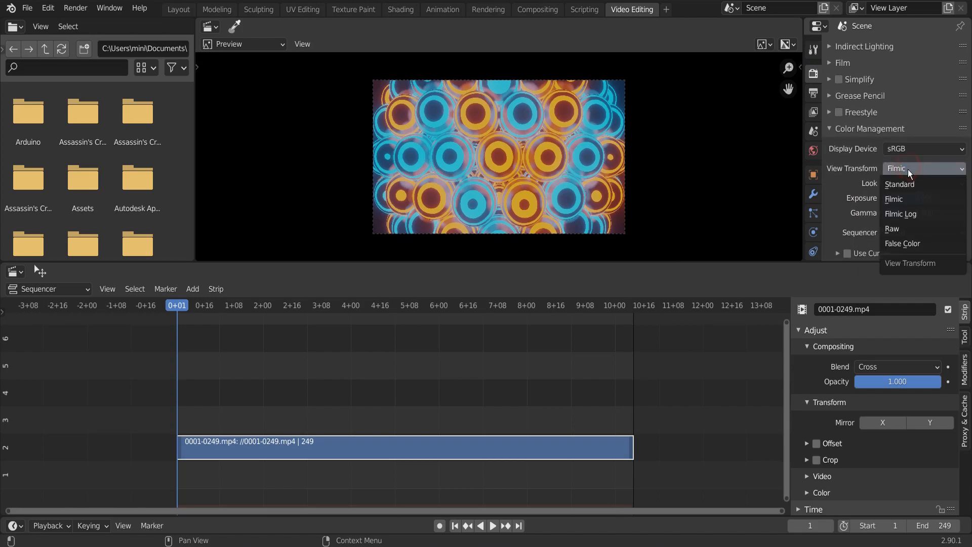
left_click(901, 184)
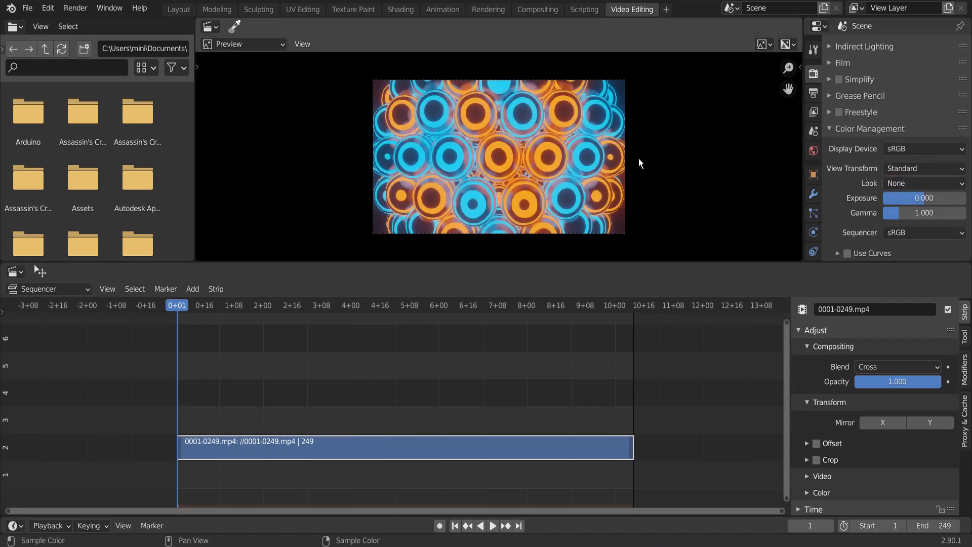
Switch the View Transform to Filmic to compare the preview colours, and return it to Standard.
scroll(560, 128, "up", 2)
scroll(560, 127, "up", 2)
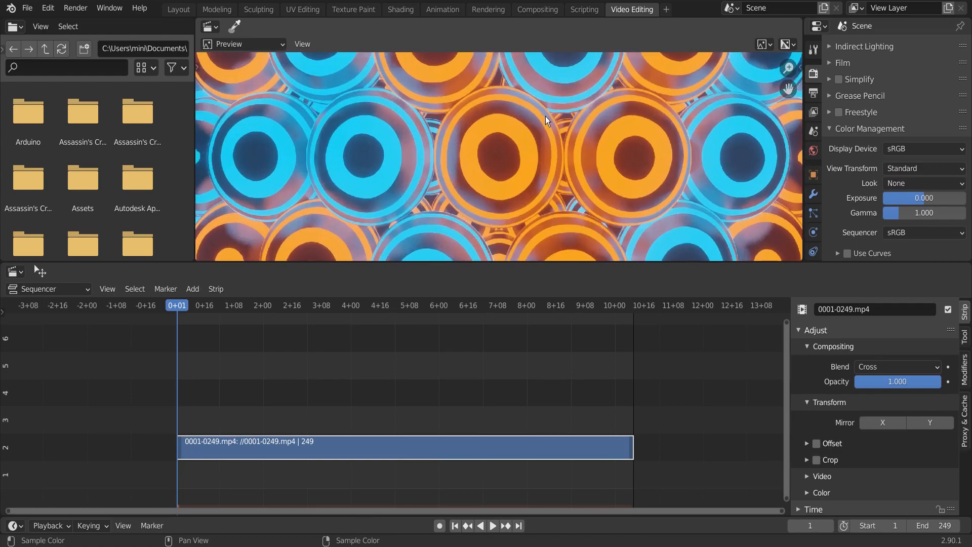
left_click(917, 171)
left_click(898, 200)
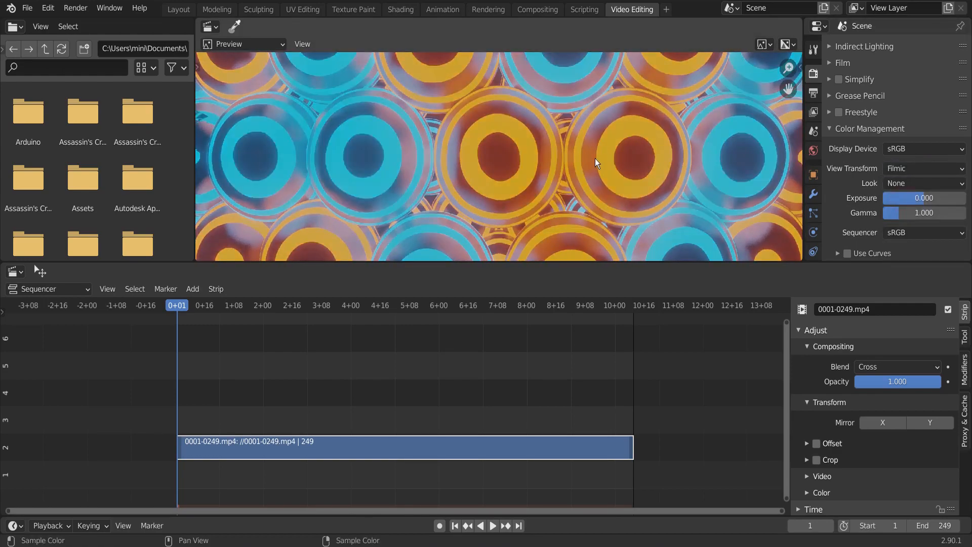
scroll(559, 148, "down", 2)
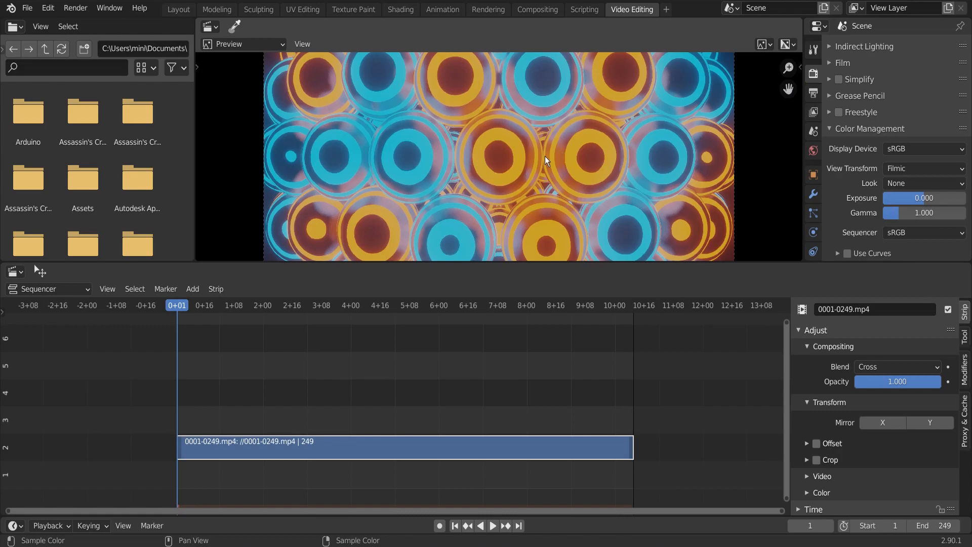
left_click(915, 169)
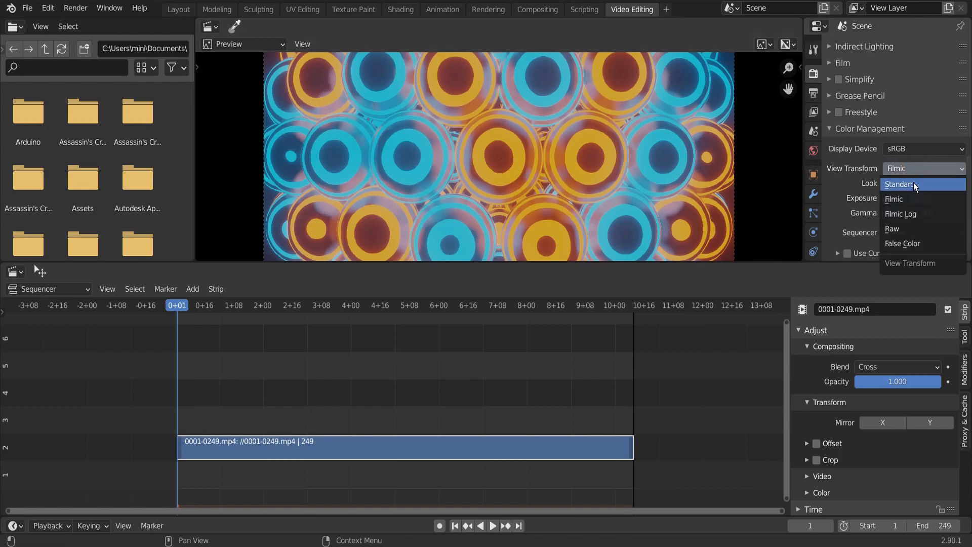
left_click(914, 186)
Extend the scene's end frame to 747, three times the strip's length.
scroll(584, 172, "down", 3)
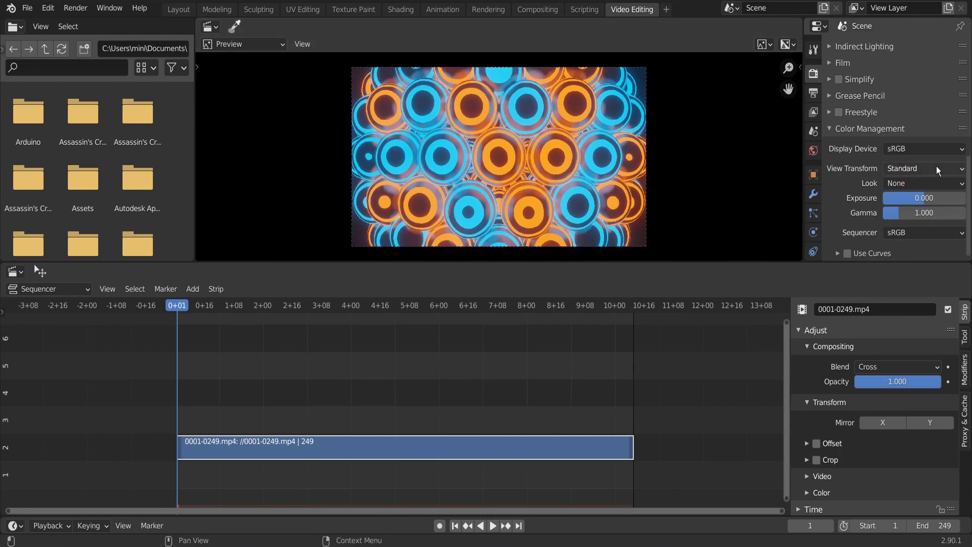
scroll(446, 373, "down", 4)
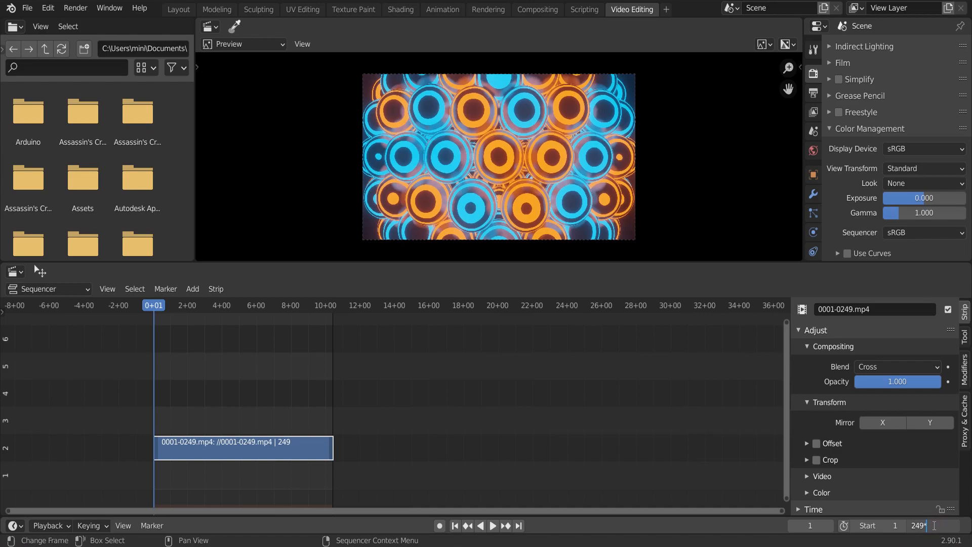
key("Return")
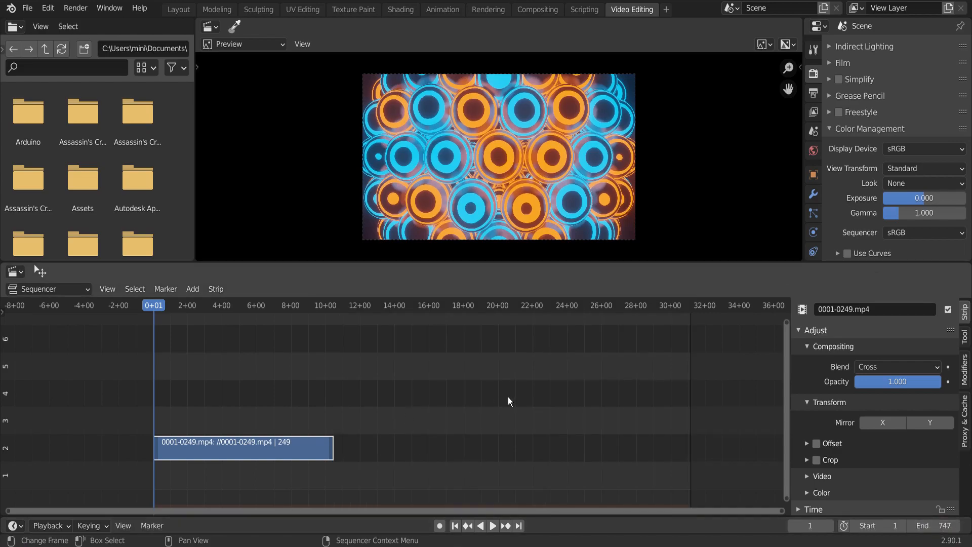
Duplicate the movie strip twice, placing the copies end to end on channel 2 to fill the range up to frame 747.
key("shift+d")
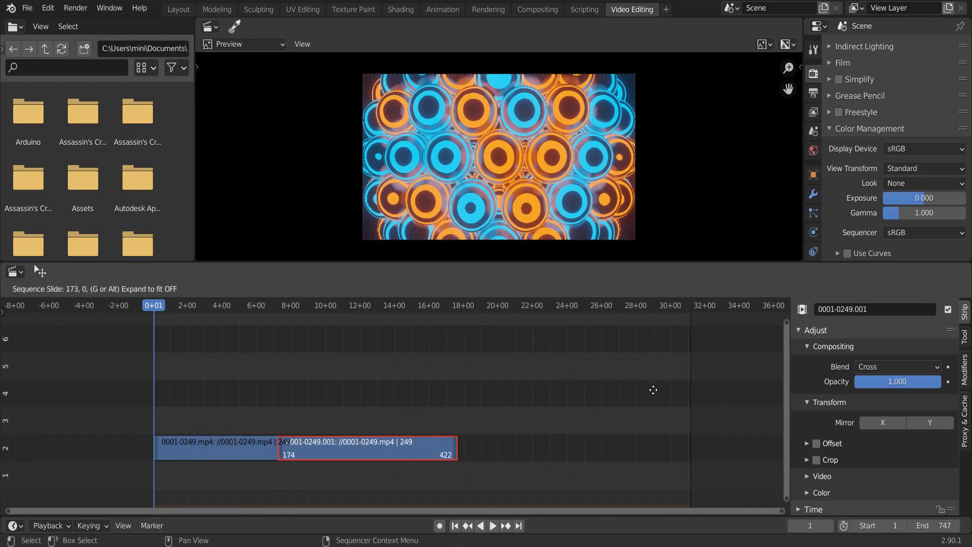
left_click(566, 394)
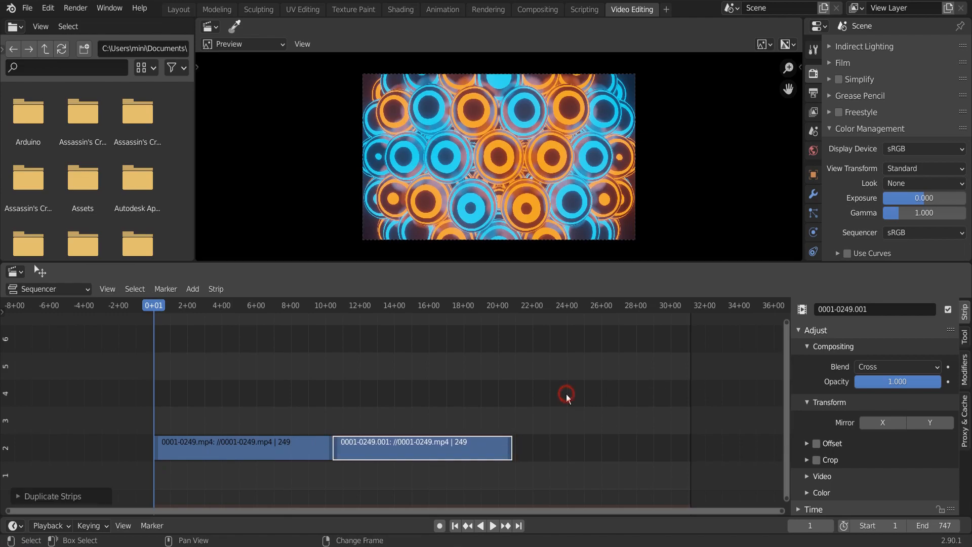
key("shift+d")
left_click(566, 394)
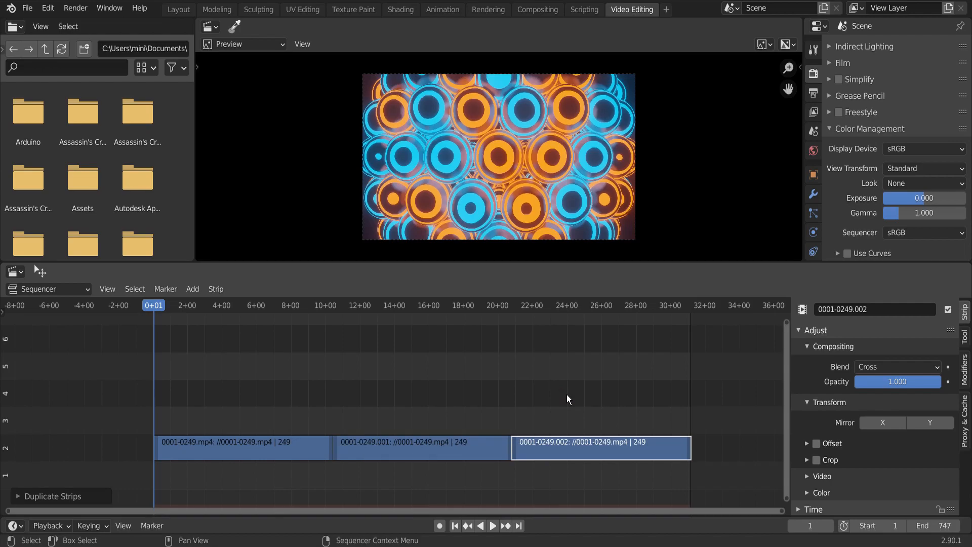
key("Home")
Set the scene's render output path to DEFS in the FTFFT folder.
scroll(891, 142, "up", 8)
scroll(892, 85, "down", 6)
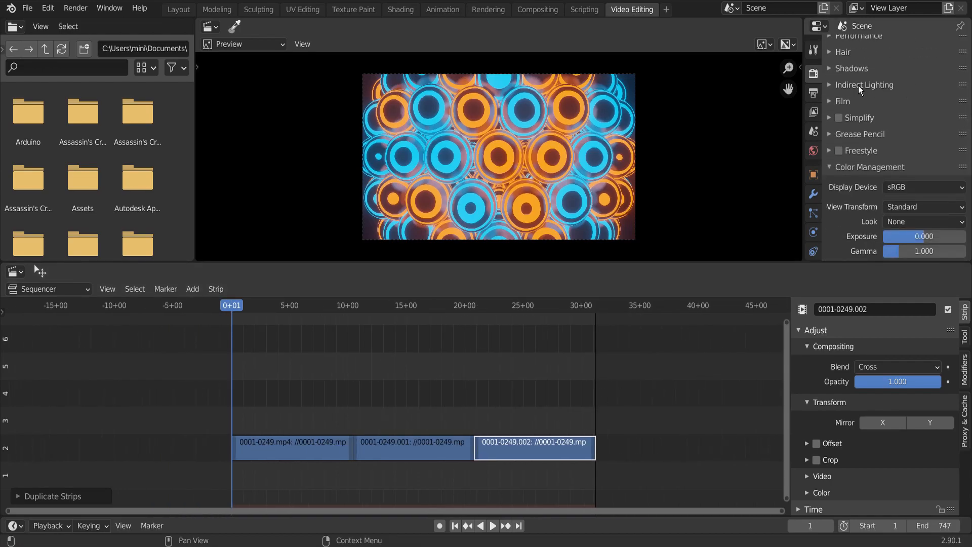
left_click(813, 93)
scroll(873, 107, "down", 5)
left_click(961, 157)
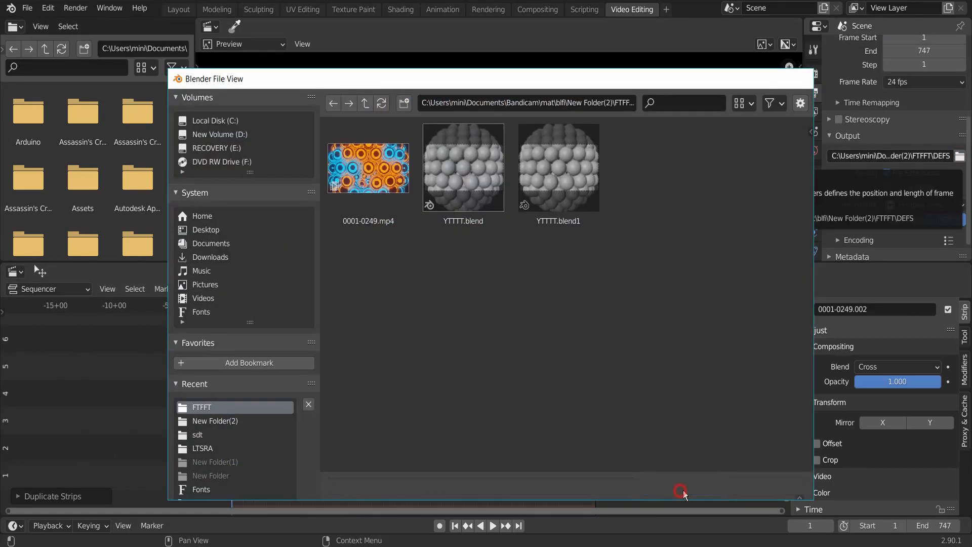
left_click(683, 488)
scroll(954, 130, "down", 1)
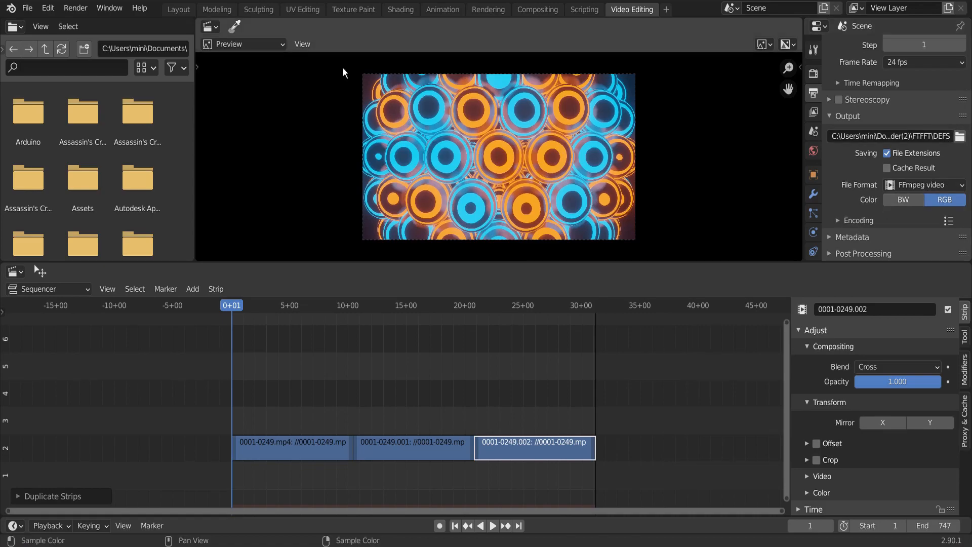
Render the sequenced strips as an animation.
left_click(75, 8)
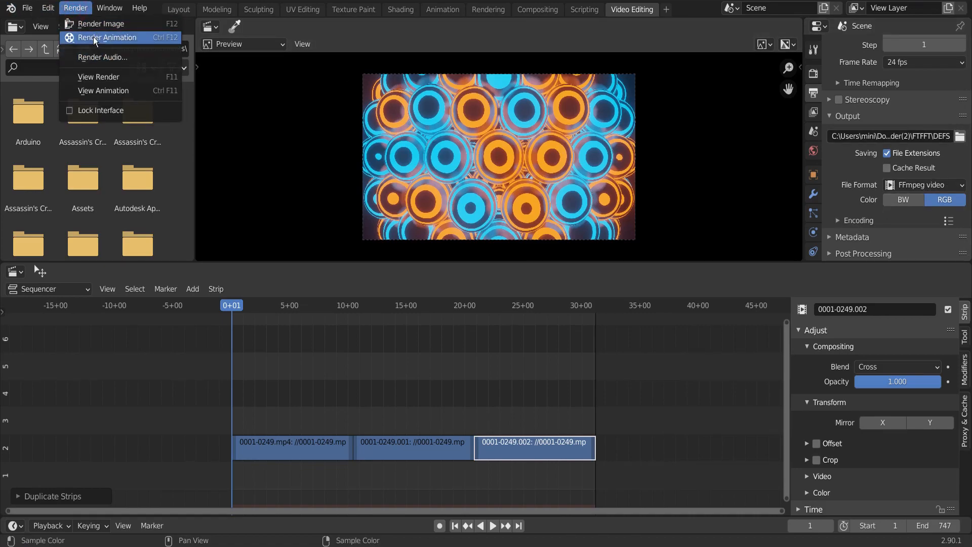